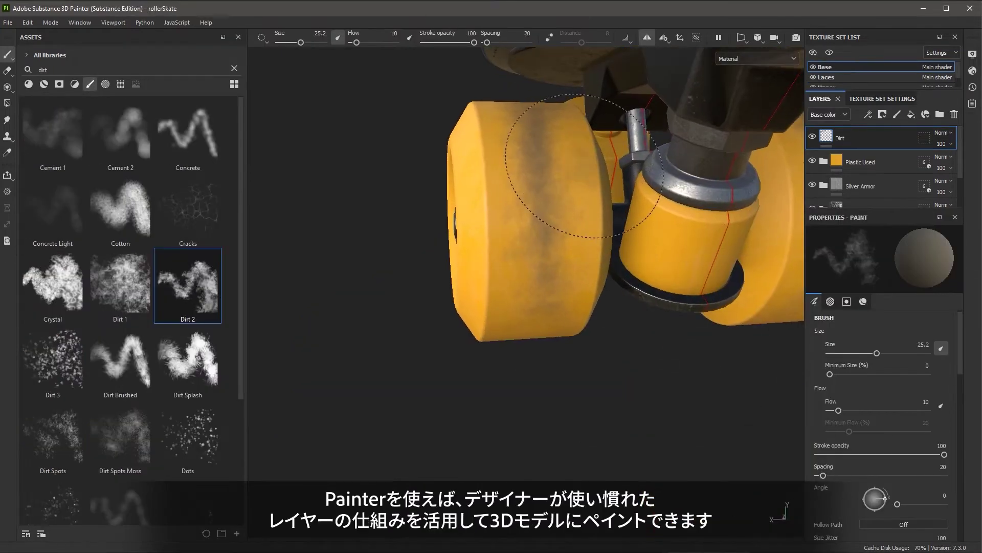
Paint a Dirt 2 brush stroke down the face of the yellow wheel on the Dirt layer.
mouse_move(476, 200)
left_mouse_down()
mouse_move(509, 146)
mouse_move(517, 256)
mouse_move(471, 317)
mouse_move(450, 404)
left_mouse_up()
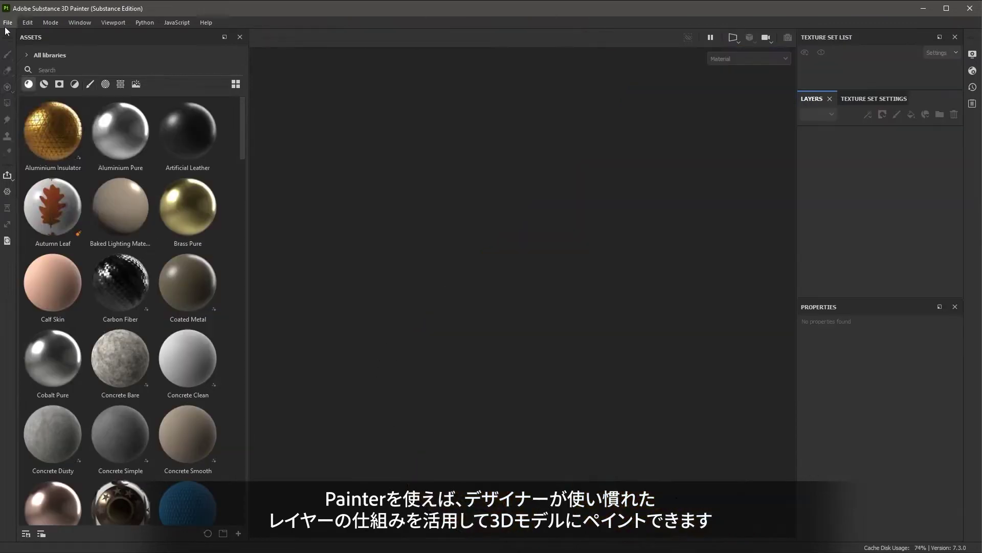
Create a new project from the rollerSkate.fbx mesh, keeping the default template and project settings.
left_click(7, 22)
left_click(19, 37)
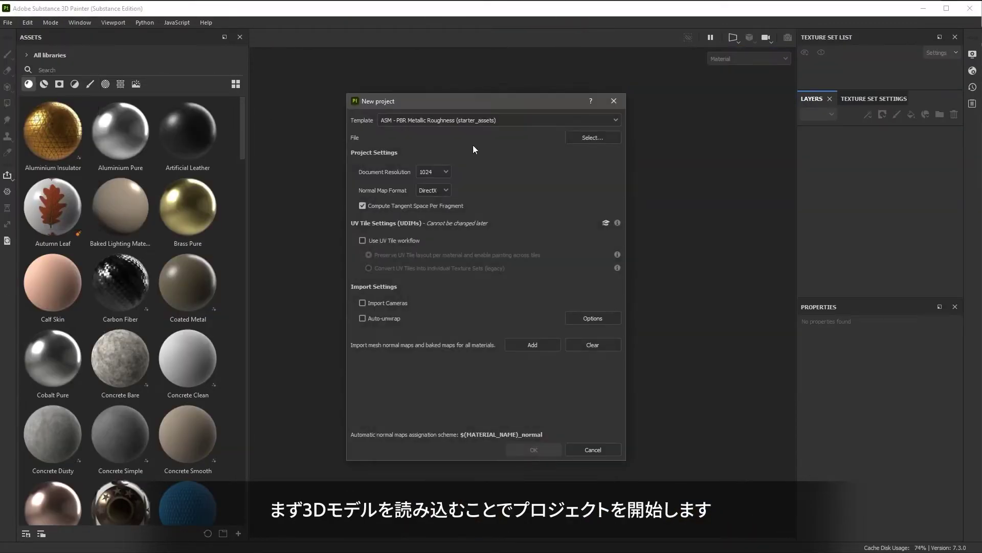
left_click(597, 138)
double_click(563, 135)
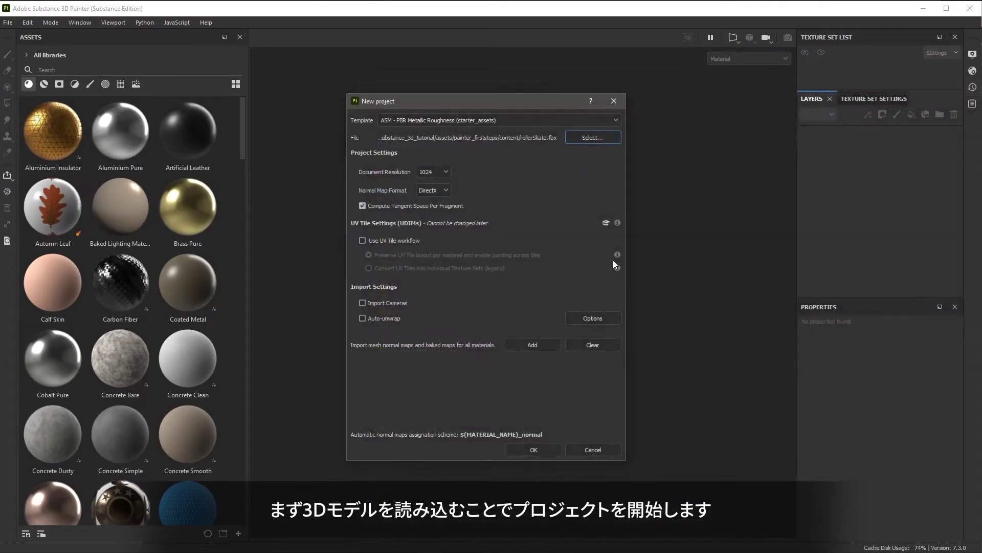
left_click(534, 450)
Bake the mesh maps for all selected texture sets, leaving out the Normal and ID maps.
left_click(27, 22)
left_click(49, 76)
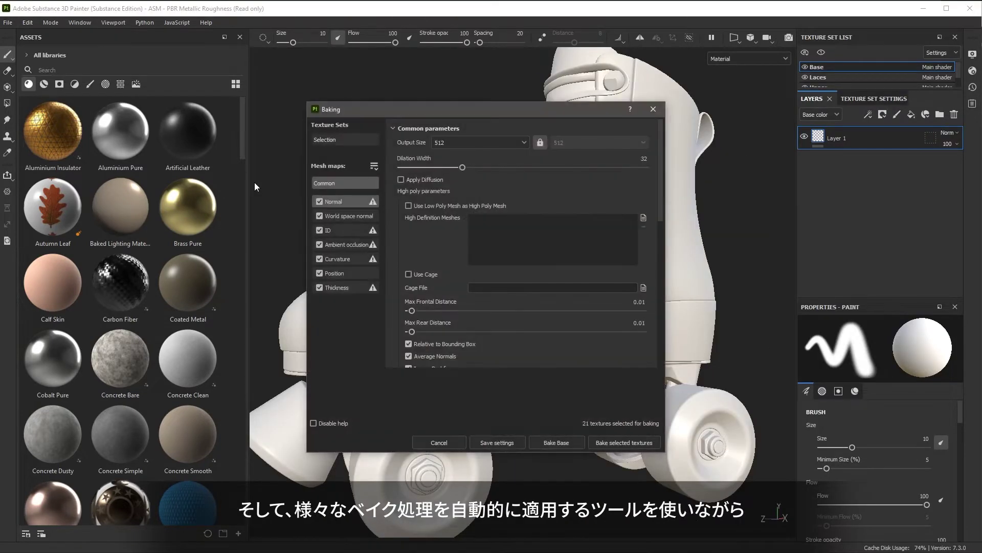
left_click(320, 201)
left_click(320, 230)
left_click(612, 444)
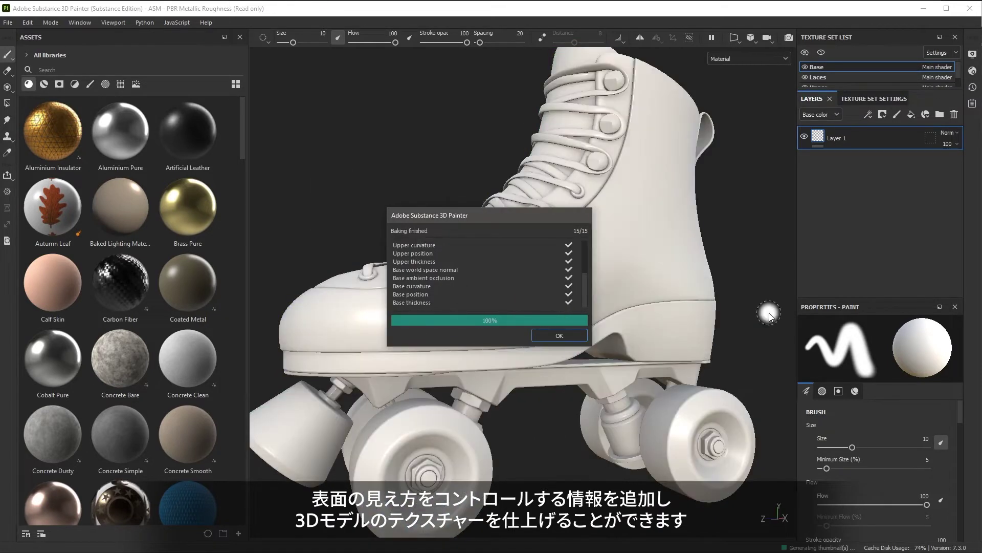
left_click(560, 335)
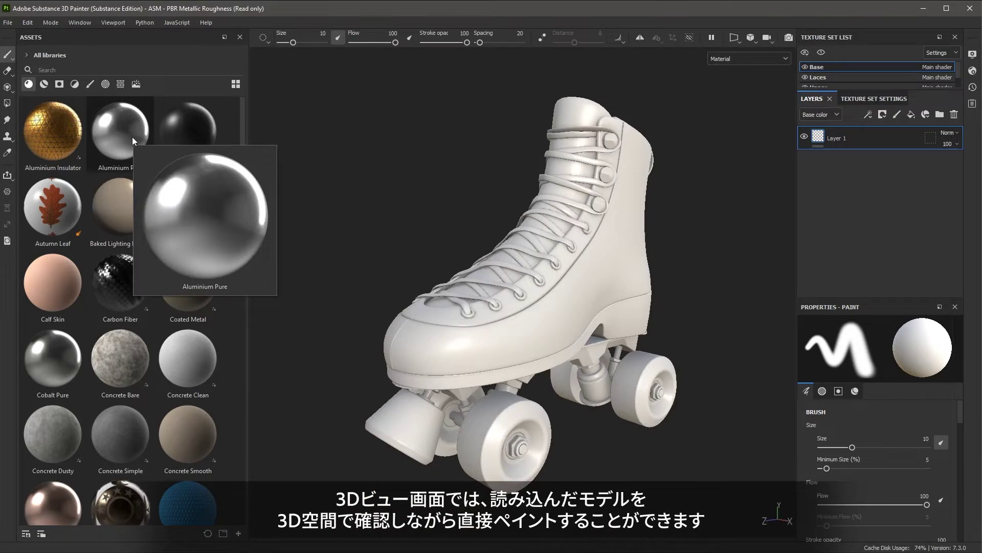
Load the Aluminium Pure material into the paint brush and make a stroke across the boot.
left_click(132, 136)
scroll(594, 372, "up", 5)
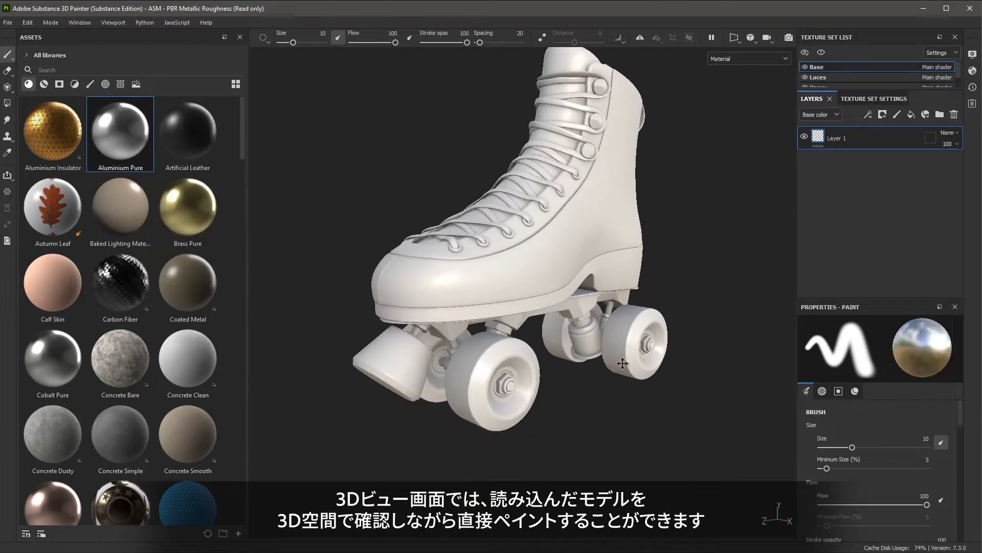
left_click_drag(593, 372, 598, 312, "alt")
right_click_drag(598, 312, 614, 312, "ctrl")
mouse_move(612, 299)
left_mouse_down()
mouse_move(496, 289)
mouse_move(483, 312)
mouse_move(623, 297)
mouse_move(650, 283)
mouse_move(718, 285)
mouse_move(523, 277)
mouse_move(353, 294)
left_mouse_up()
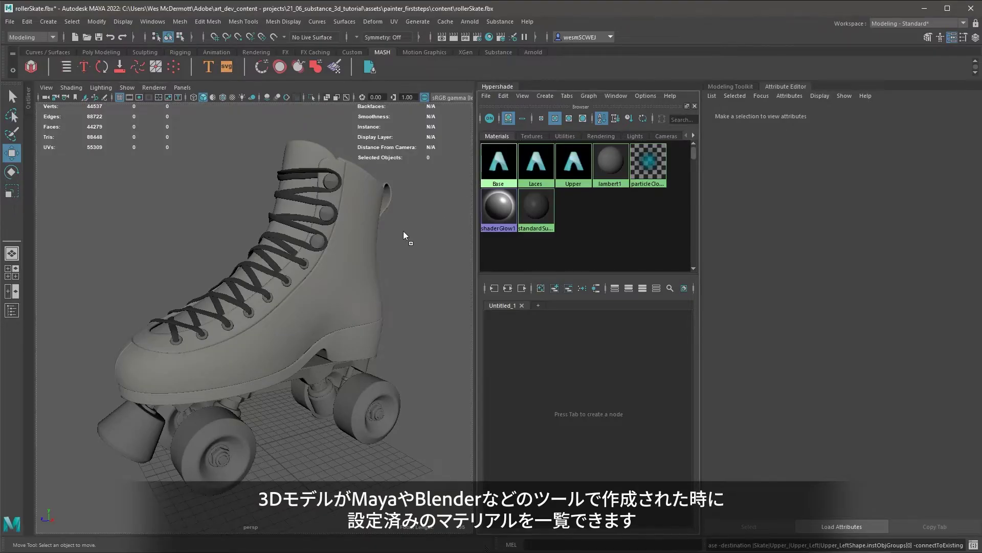
middle_click_drag(346, 268, 346, 267)
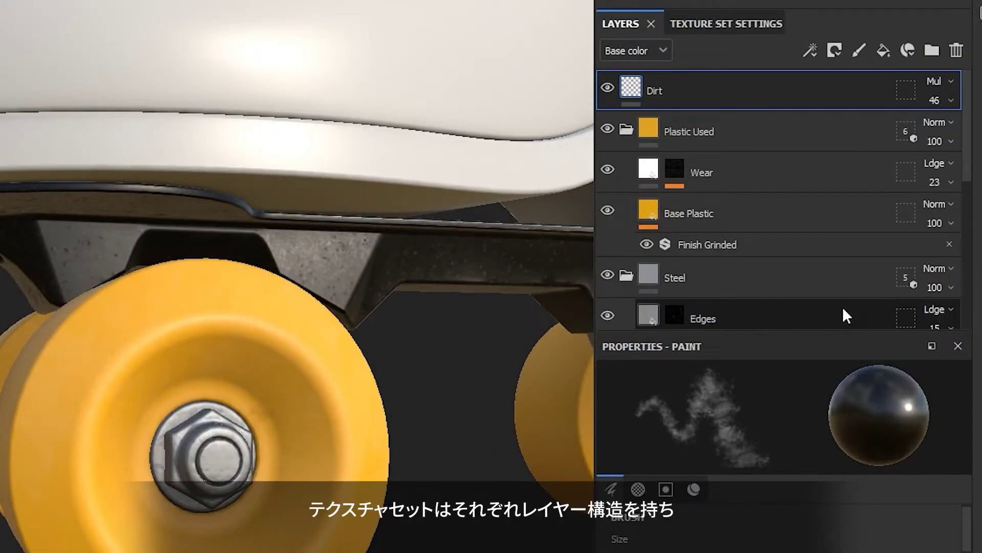
middle_click_drag(843, 306, 839, 155)
middle_click_drag(845, 290, 840, 160)
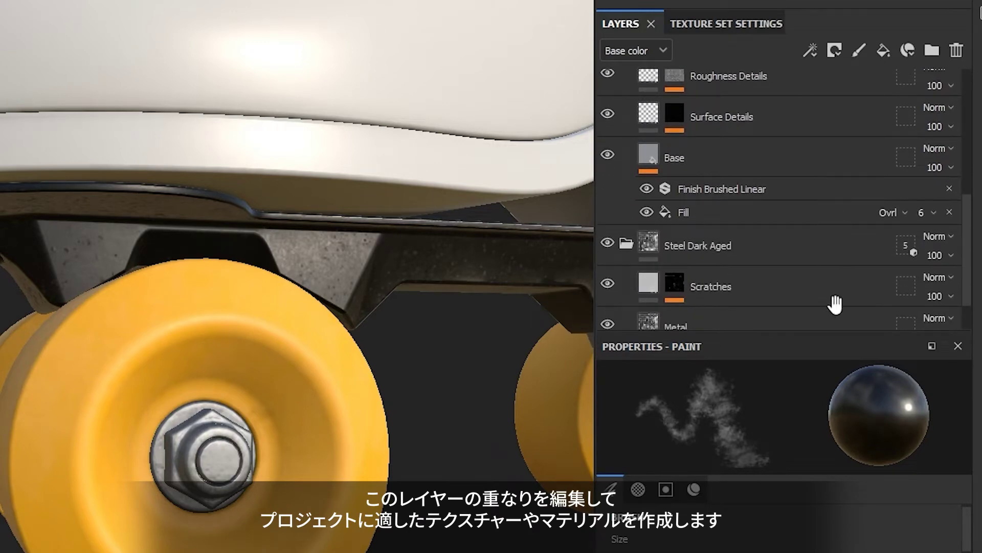
scroll(825, 287, "down", 2)
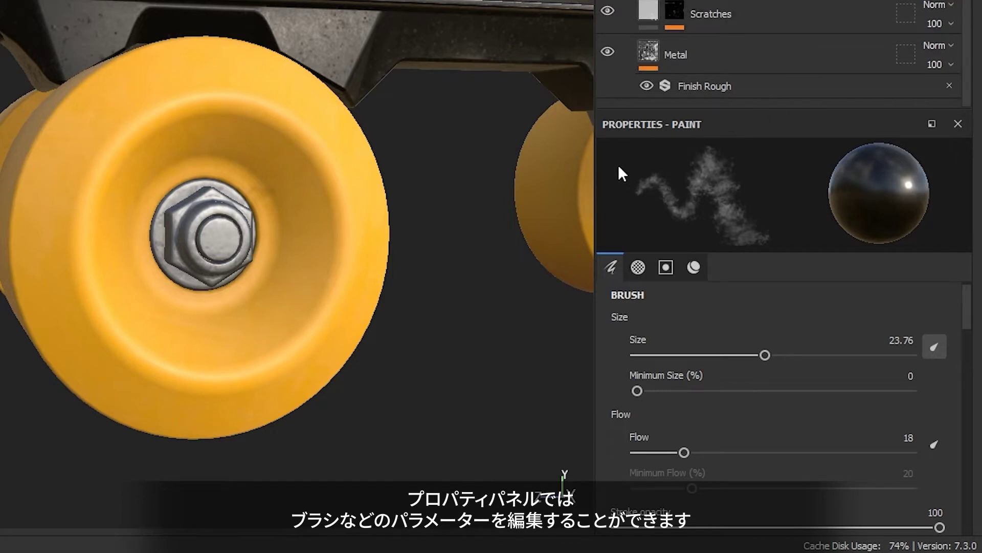
Set the brush size to 35.15 and paint dirt across the yellow wheel, shrinking the brush by three increments between the two strokes.
mouse_move(764, 355)
left_mouse_down()
mouse_move(753, 358)
mouse_move(782, 369)
mouse_move(796, 358)
left_mouse_up()
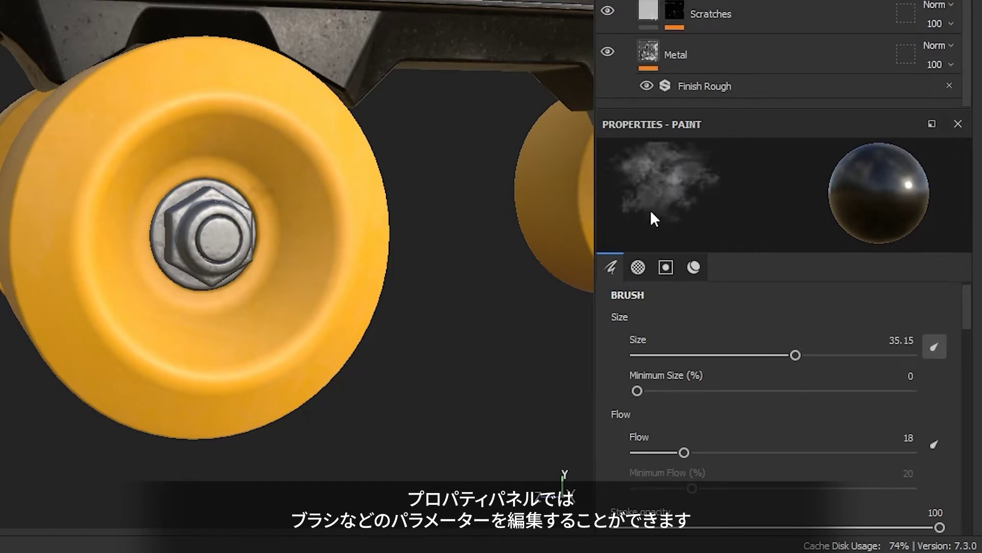
left_click_drag(317, 205, 162, 182)
key("bracketleft")
key("bracketleft")
key("bracketleft")
mouse_move(251, 170)
left_mouse_down()
mouse_move(193, 197)
mouse_move(142, 196)
mouse_move(149, 219)
left_mouse_up()
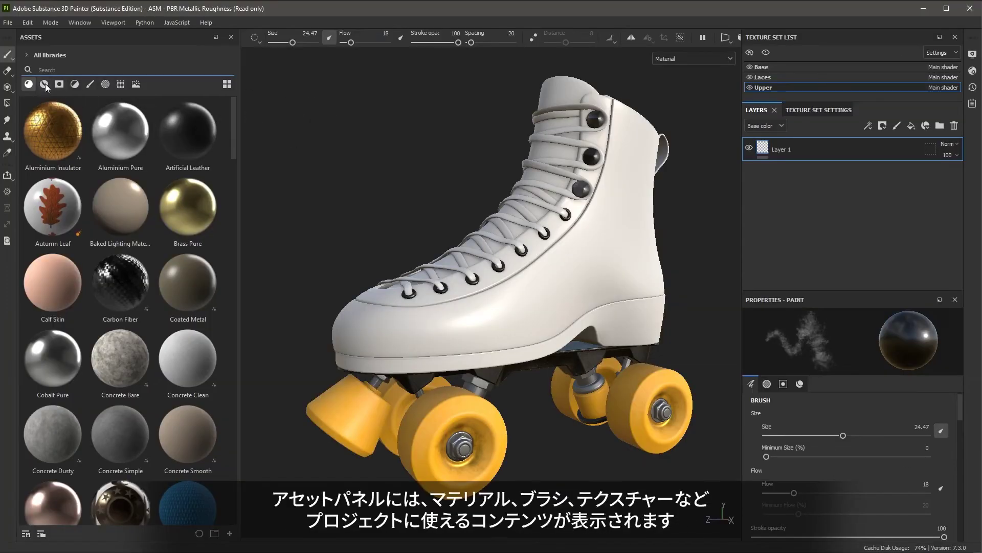
Search the smart materials for "leather" and apply the first matching material to the boot's upper.
left_click(45, 84)
left_click(93, 88)
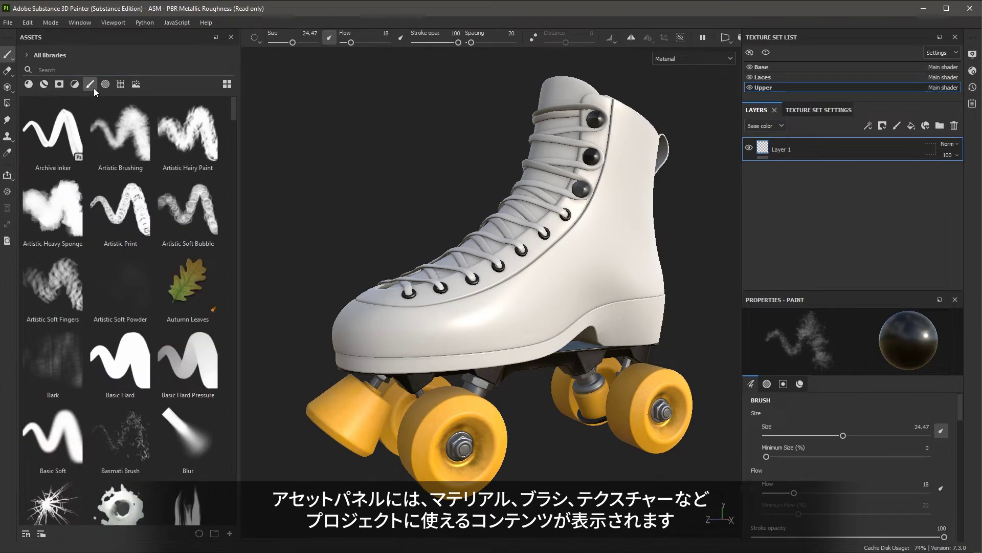
left_click(45, 83)
left_click(89, 71)
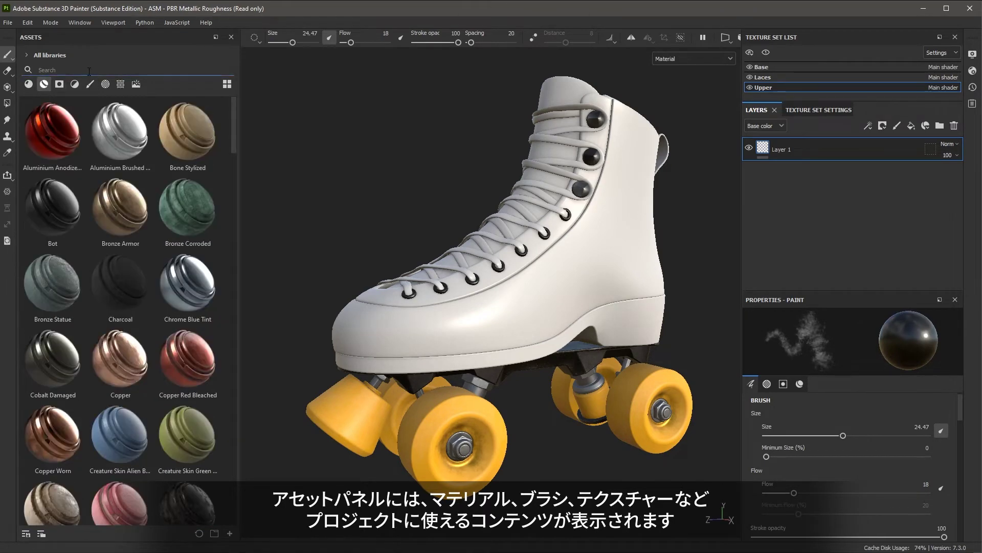
type("leather")
left_click_drag(36, 121, 564, 276)
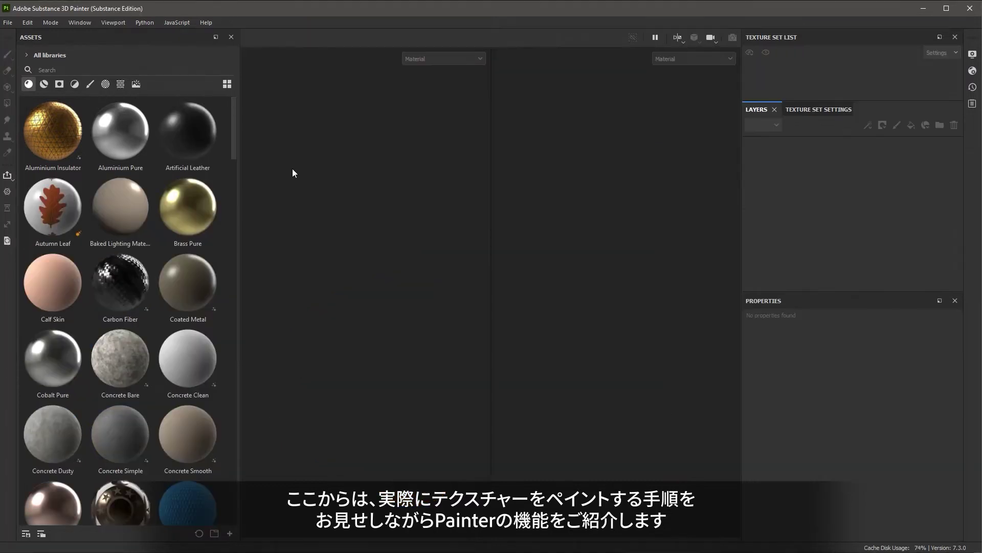
Start a new project with the ASM - PBR Metallic Roughness (starter_assets) template.
left_click(8, 23)
left_click(31, 33)
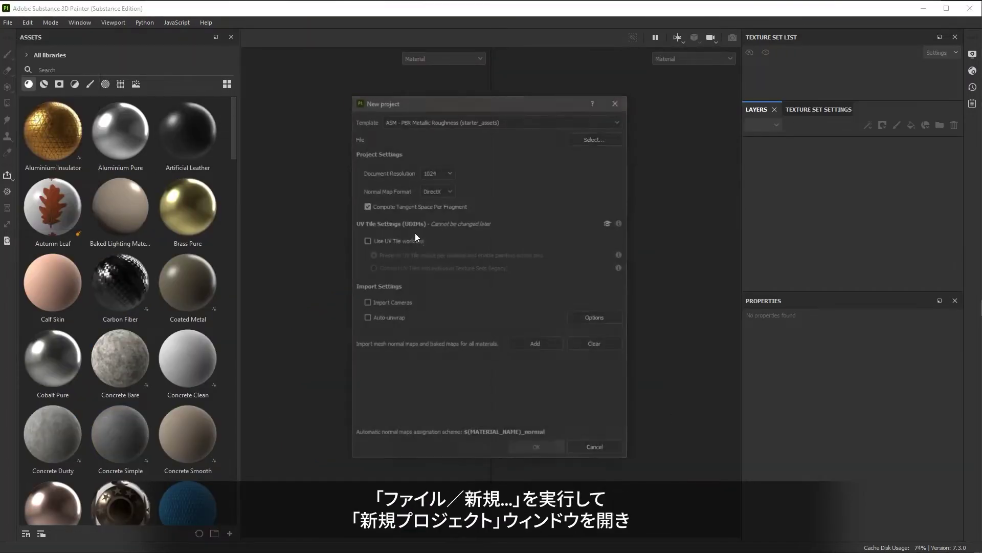
left_click(475, 121)
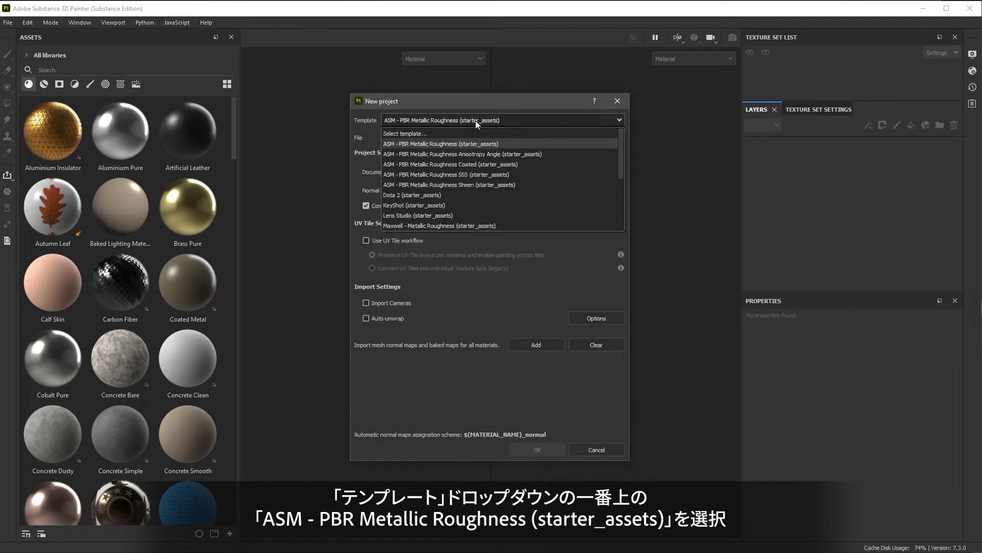
left_click(444, 146)
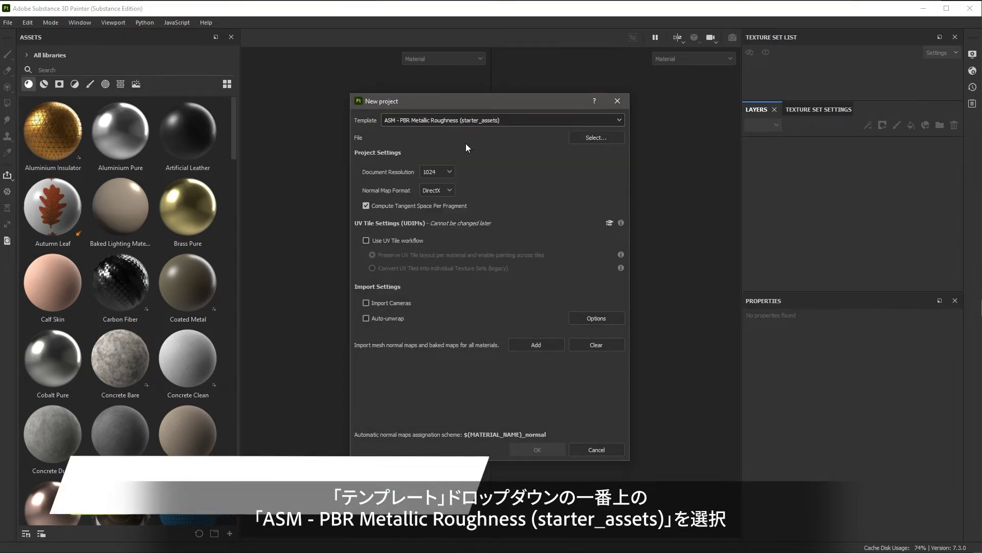
Load rollerSkate.fbx from the content folder as the mesh and create the project with a document resolution of 2048.
left_click(592, 138)
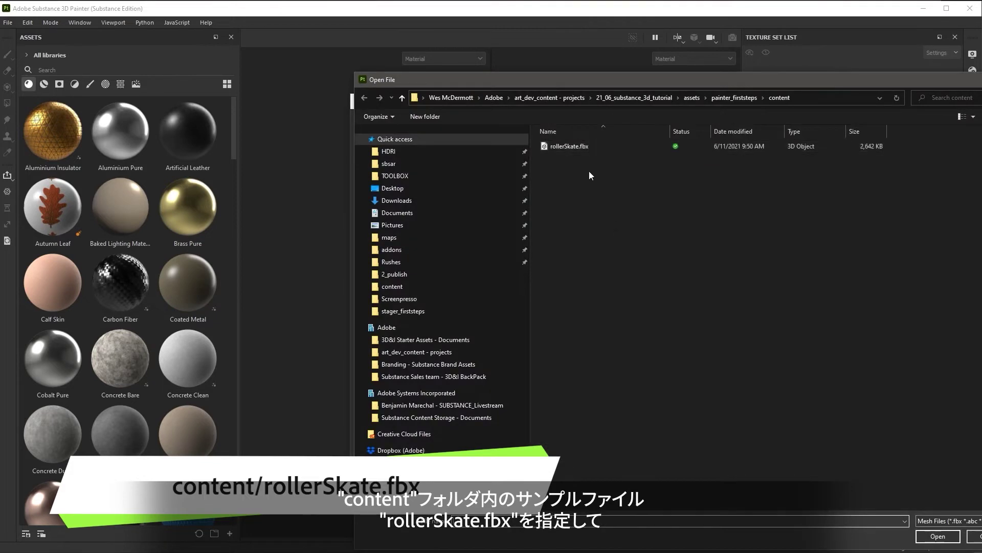
left_click(591, 146)
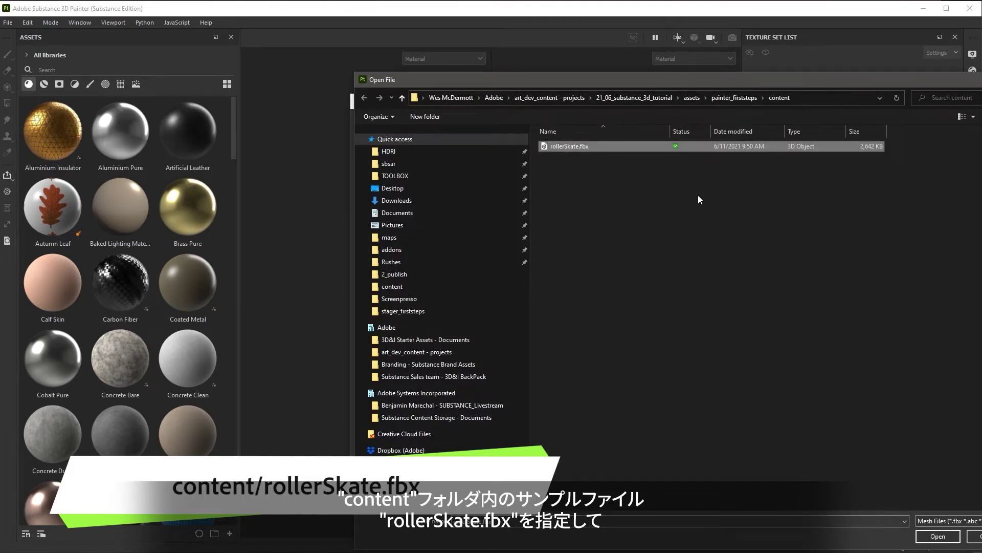
left_click(917, 535)
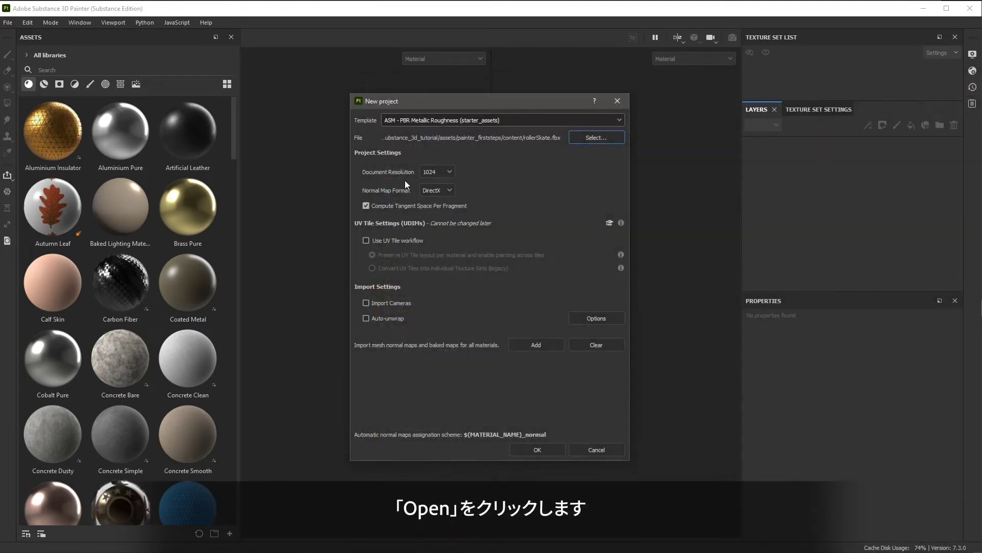
left_click(440, 174)
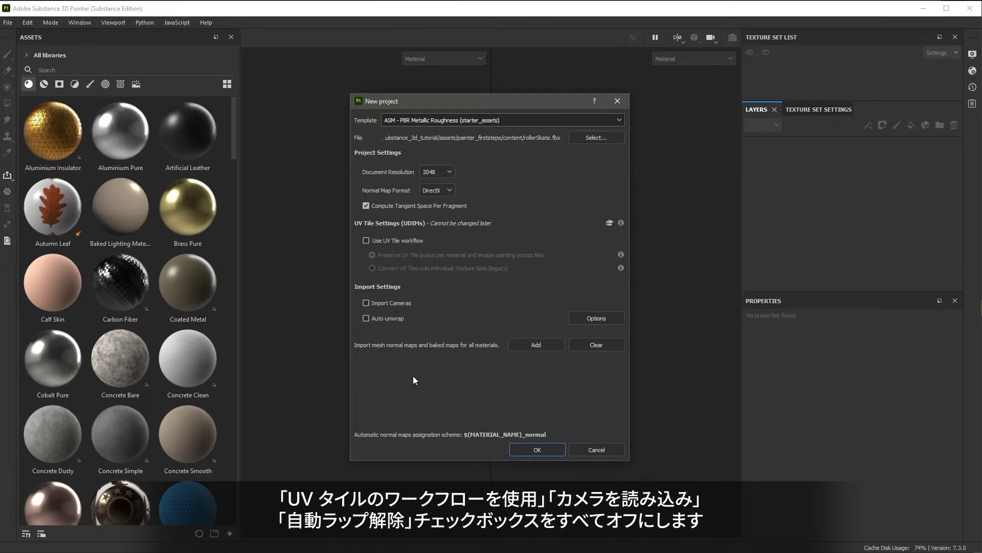
left_click(544, 450)
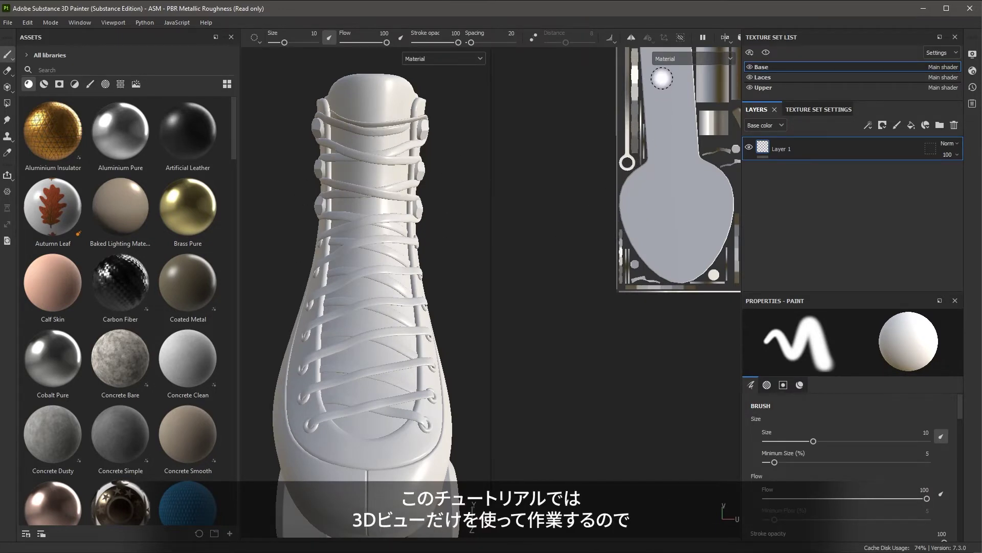
Enlarge the viewport area and show only the 3D view.
left_click_drag(743, 99, 806, 105)
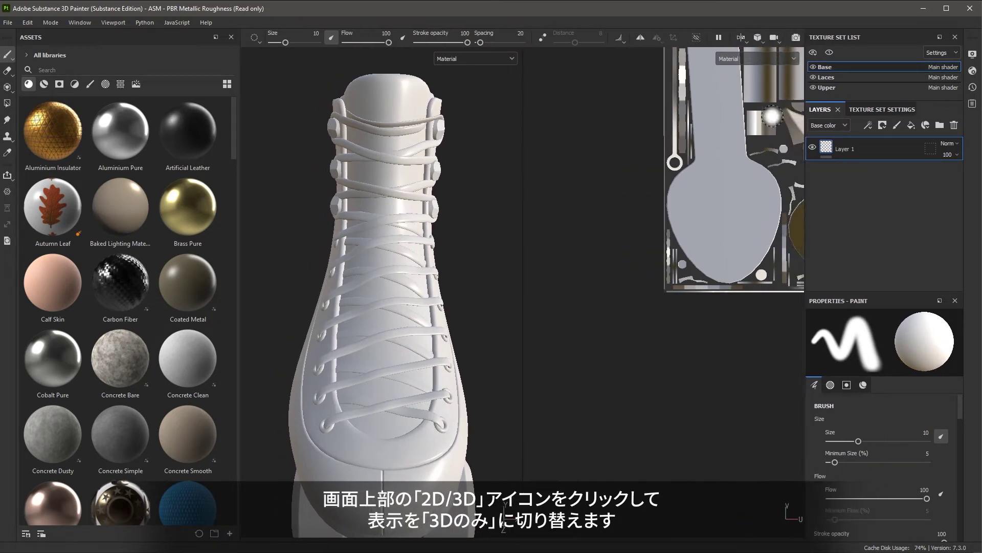
left_click(742, 37)
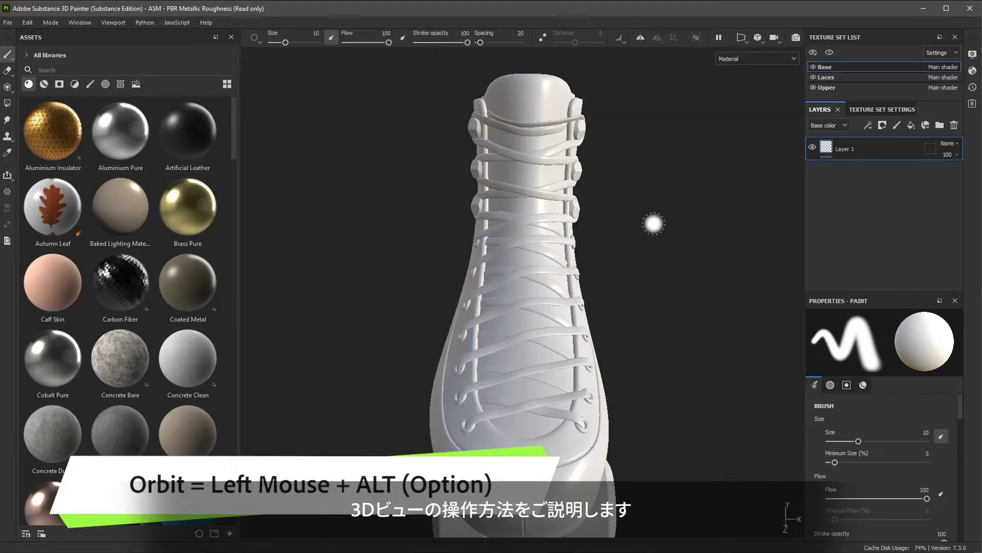
Examine the skate from different angles and distances in the 3D view, including a reset that centres the whole model.
key("alt")
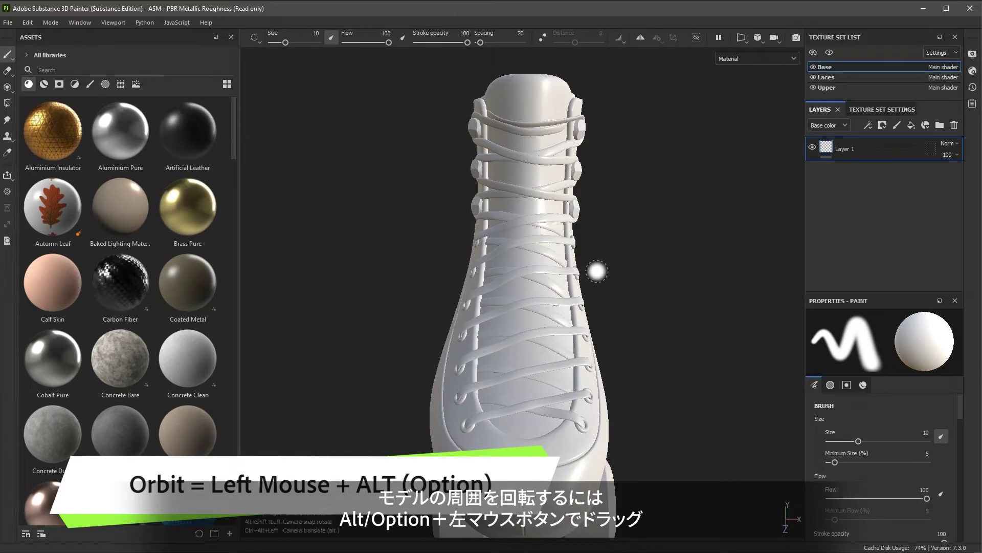
left_click_drag(592, 271, 437, 257, "alt")
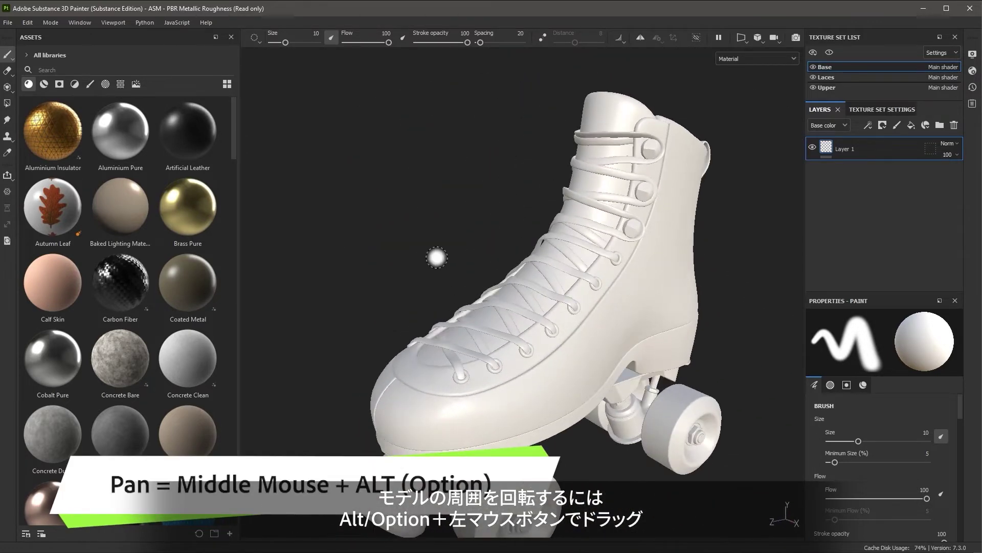
mouse_move(596, 325)
middle_mouse_down("alt")
mouse_move(390, 281)
mouse_move(527, 359)
mouse_move(541, 274)
mouse_move(601, 272)
middle_mouse_up("alt")
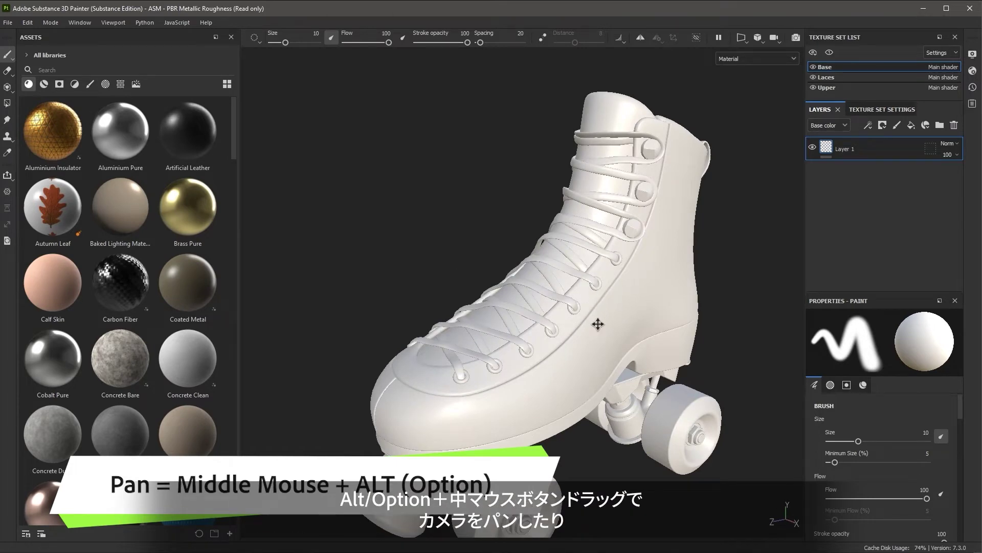
mouse_move(601, 273)
right_mouse_down("alt")
mouse_move(599, 289)
mouse_move(581, 226)
mouse_move(615, 347)
right_mouse_up("alt")
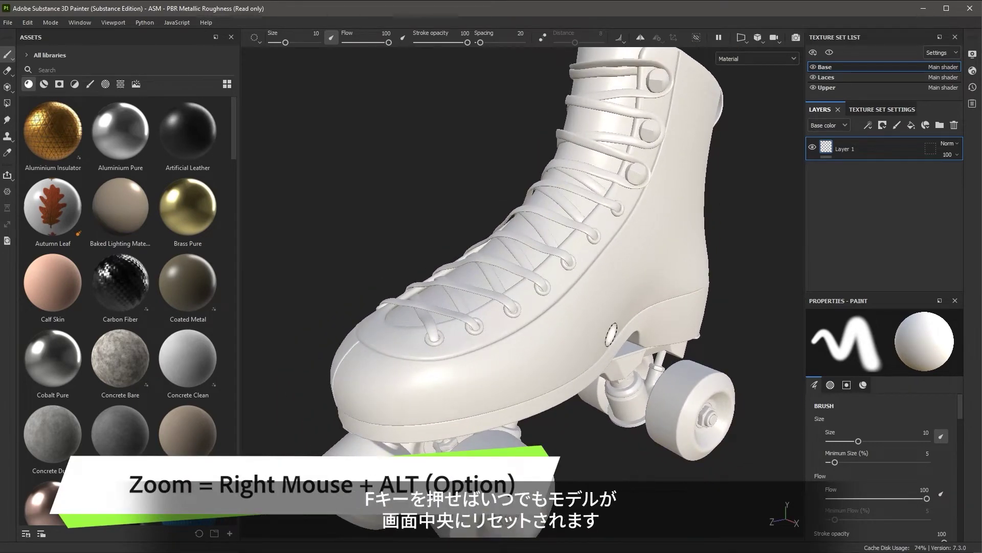
key("f")
mouse_move(675, 359)
right_mouse_down("alt")
mouse_move(642, 346)
mouse_move(632, 296)
right_mouse_up("alt")
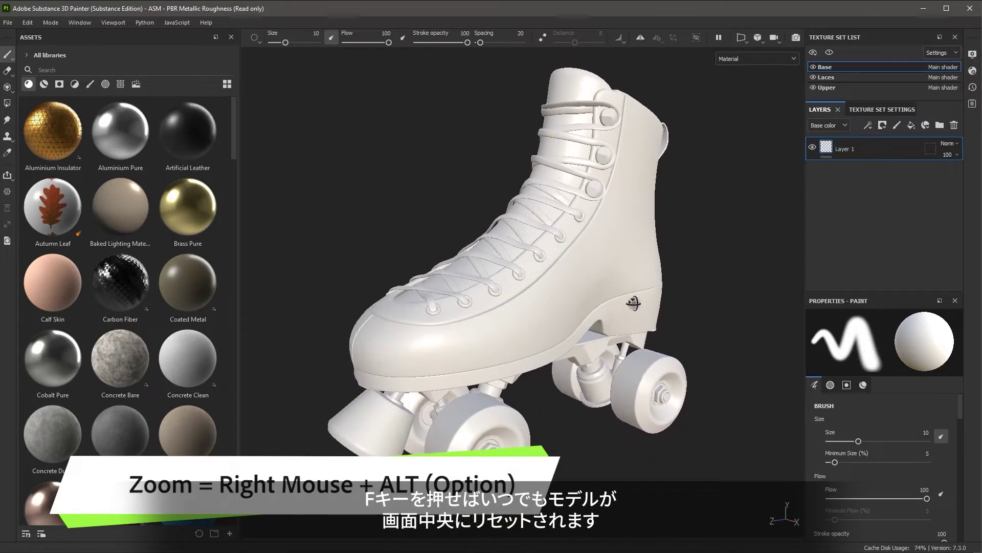
Set the environment opacity to 100, the environment blur to 0 and the environment rotation to 37 in the display settings.
left_click(973, 55)
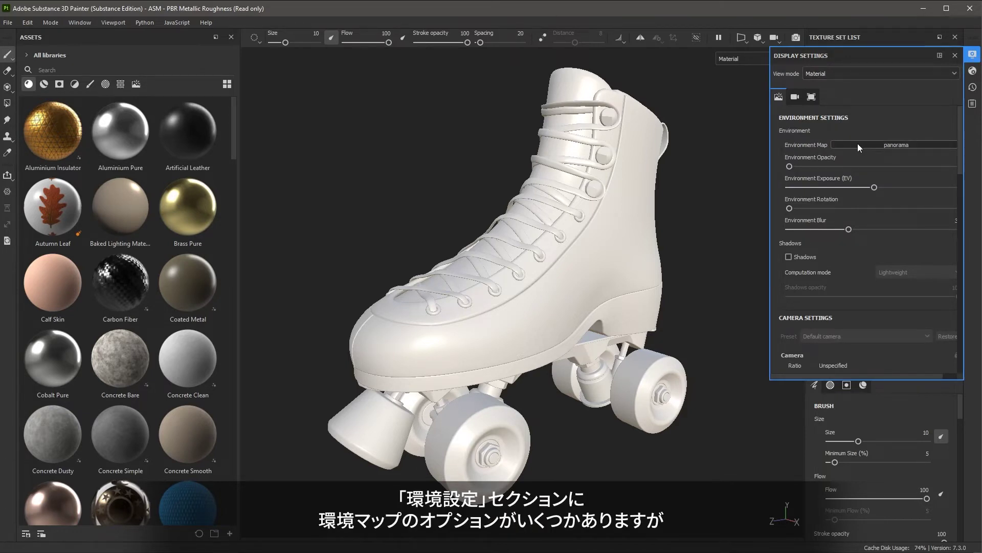
left_click_drag(771, 164, 956, 177)
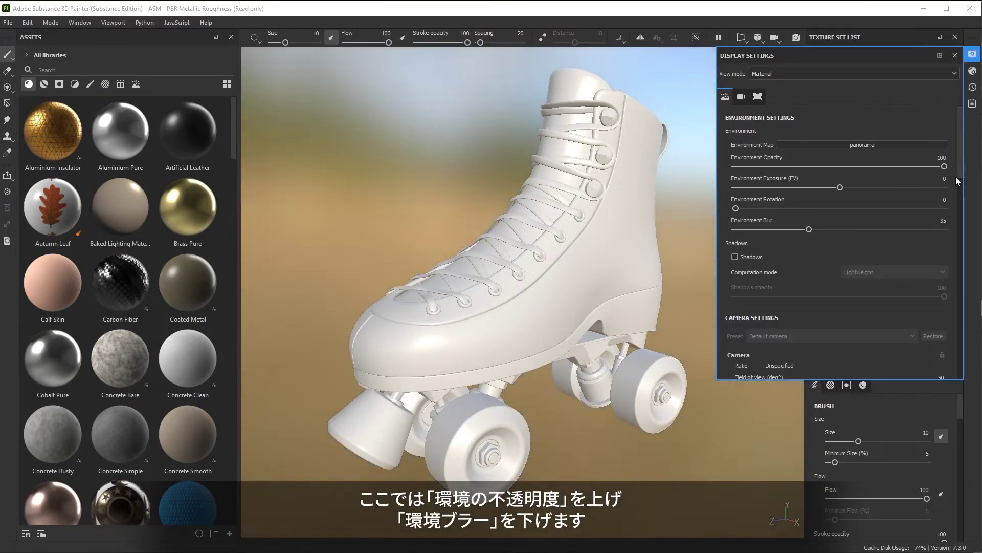
left_click_drag(803, 228, 735, 229)
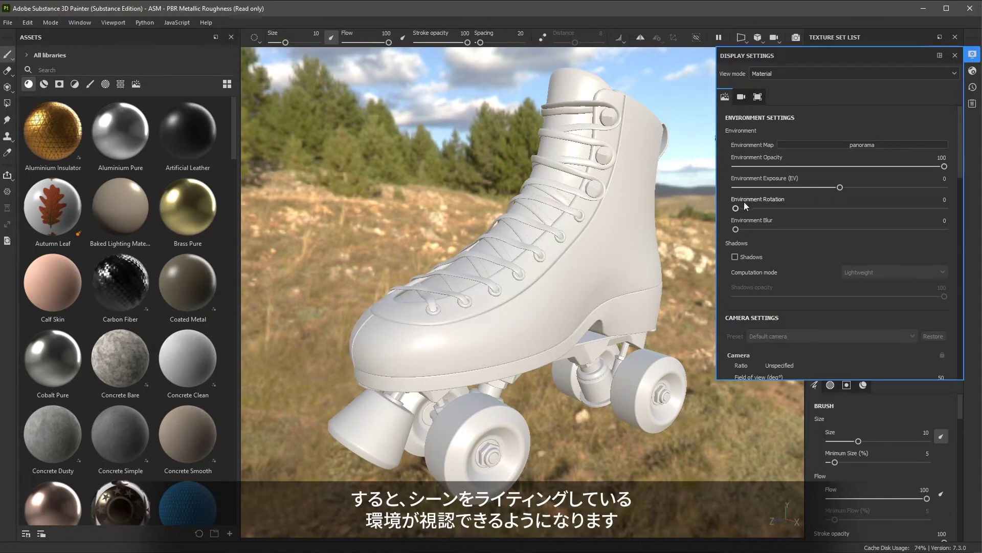
left_click_drag(736, 209, 757, 210)
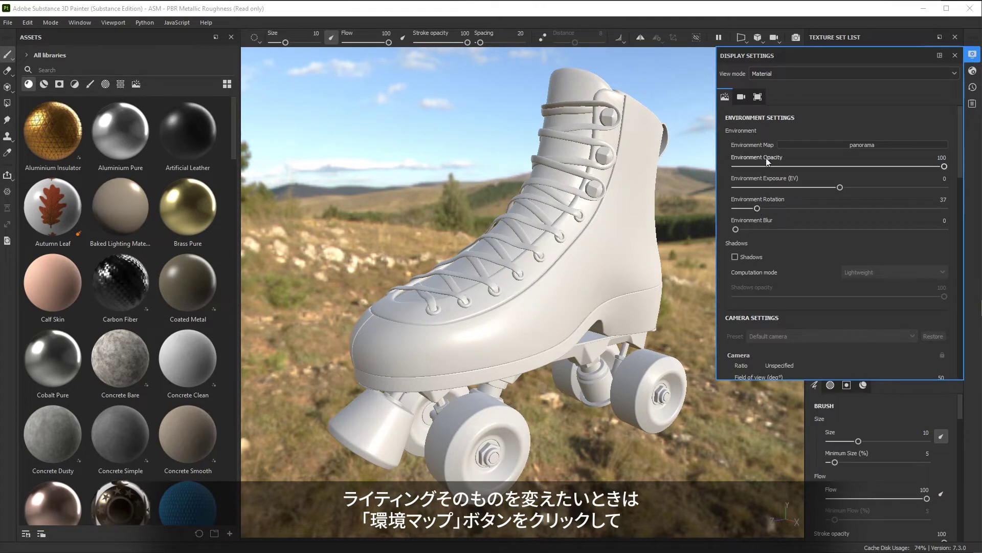
left_click(790, 145)
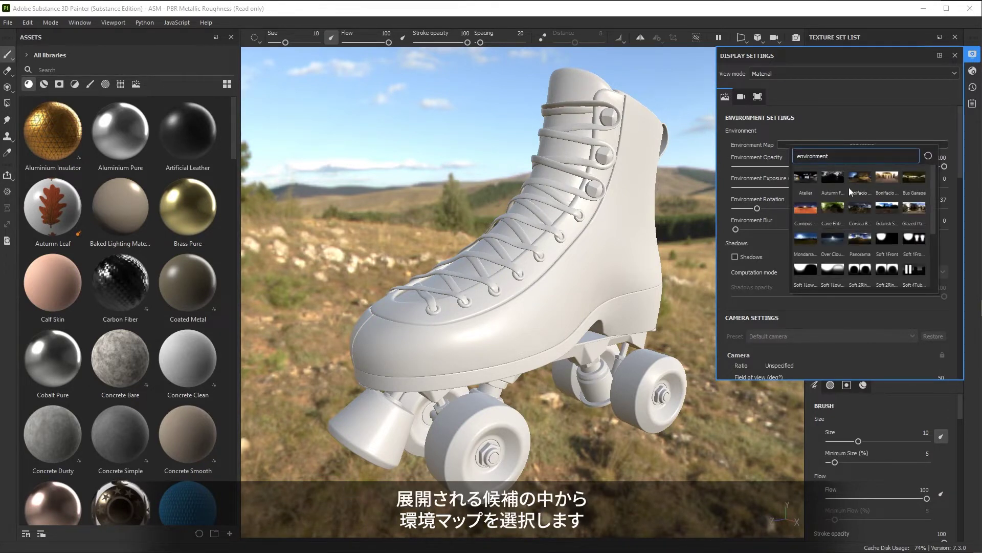
mouse_move(831, 239)
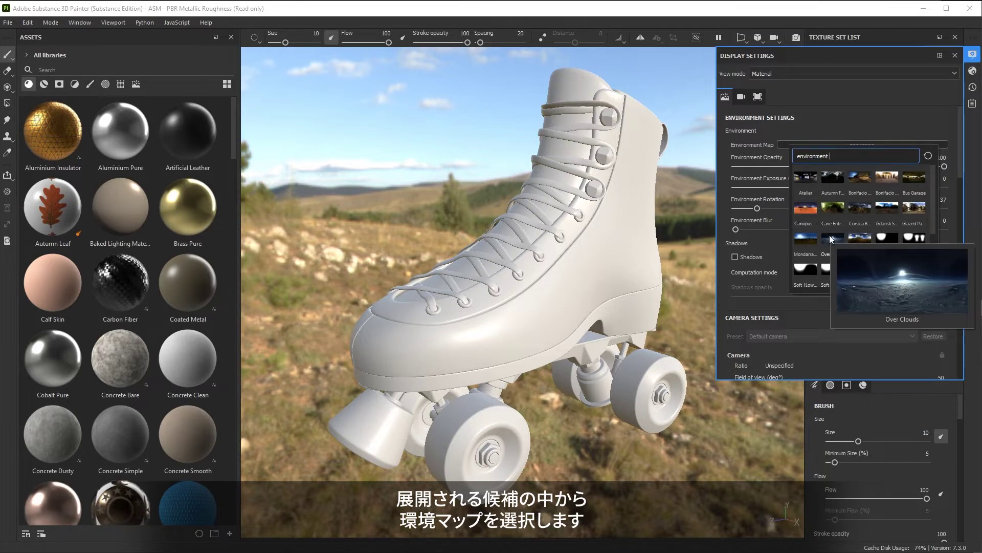
left_click(856, 119)
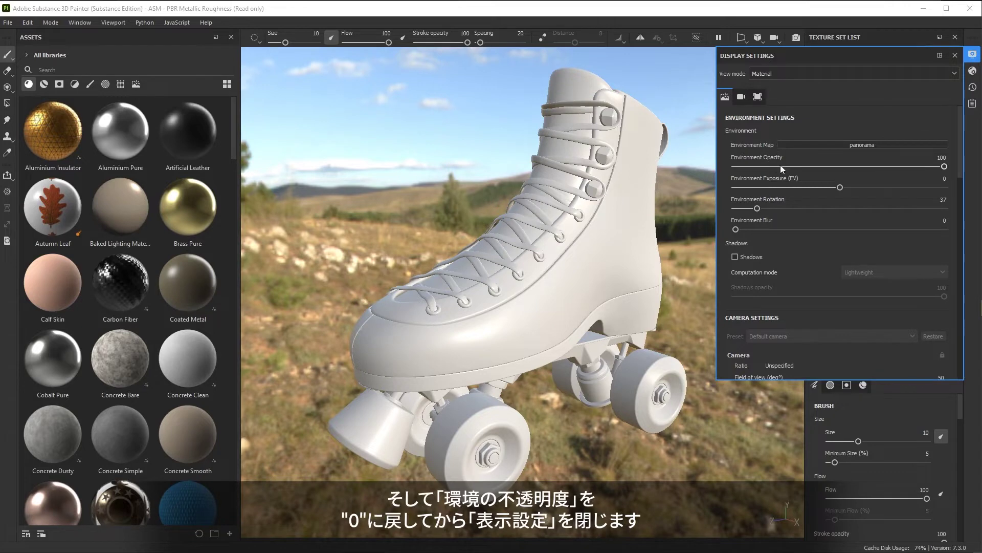
Set the environment opacity to 0, close the display settings and rotate the environment lighting around the skate.
left_click_drag(796, 167, 735, 166)
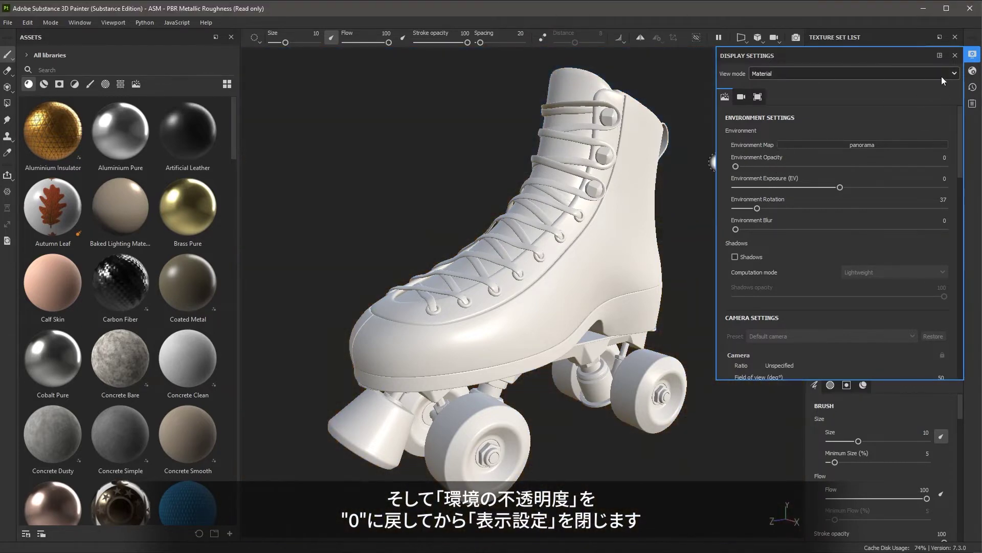
left_click(955, 56)
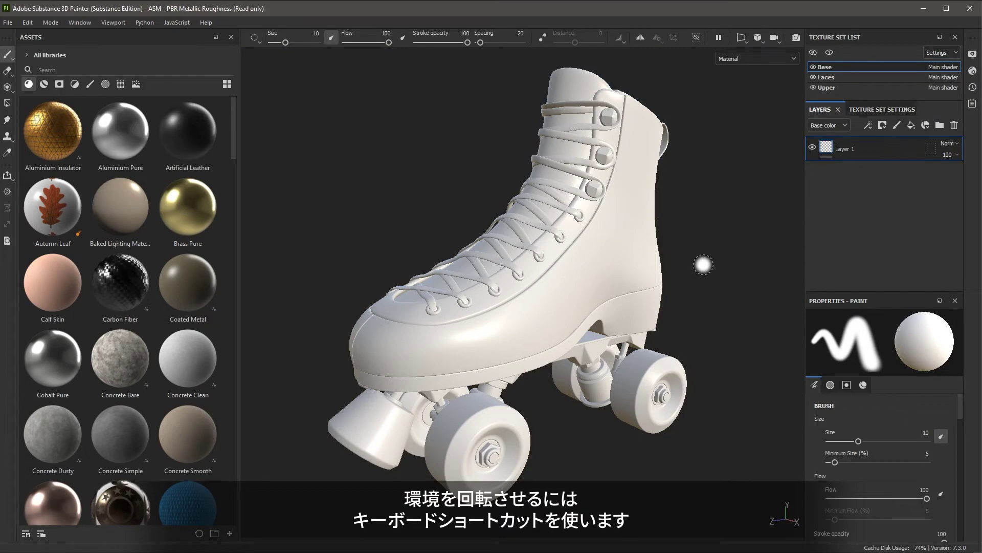
key("shift")
mouse_move(689, 238)
right_mouse_down("shift")
mouse_move(698, 235)
mouse_move(638, 242)
mouse_move(739, 255)
mouse_move(676, 252)
right_mouse_up("shift")
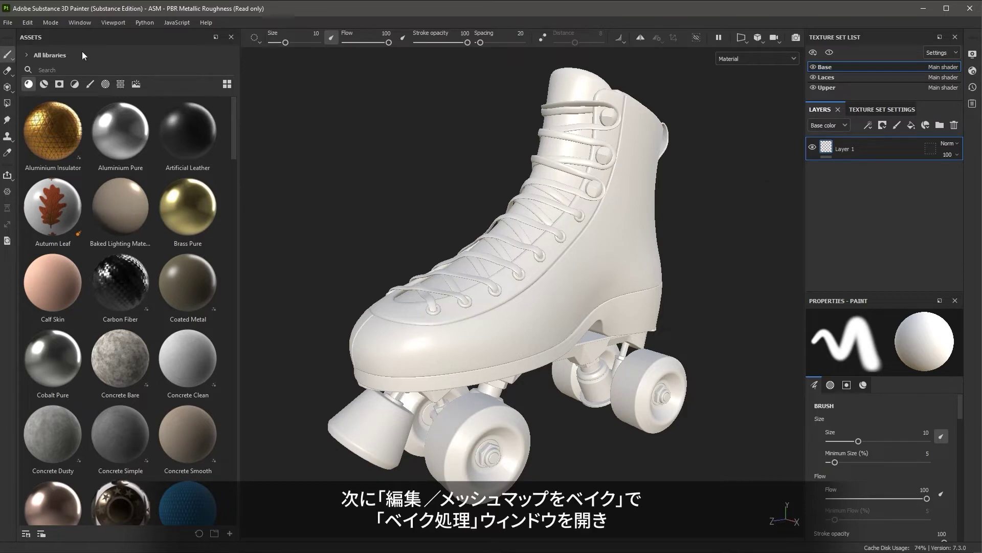
Bake the mesh maps for the texture sets at an output size of 2048, leaving out the Normal and ID maps.
left_click(27, 22)
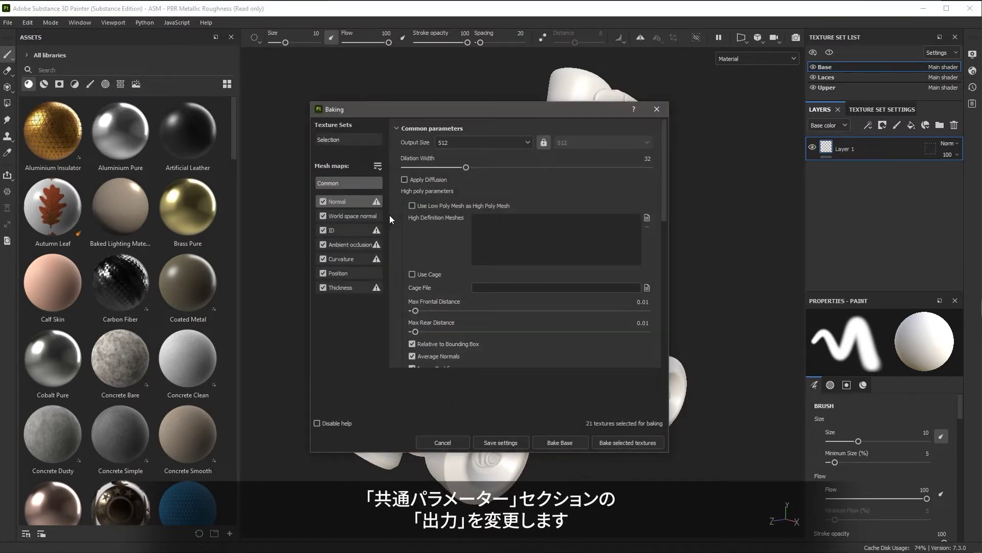
left_click(512, 143)
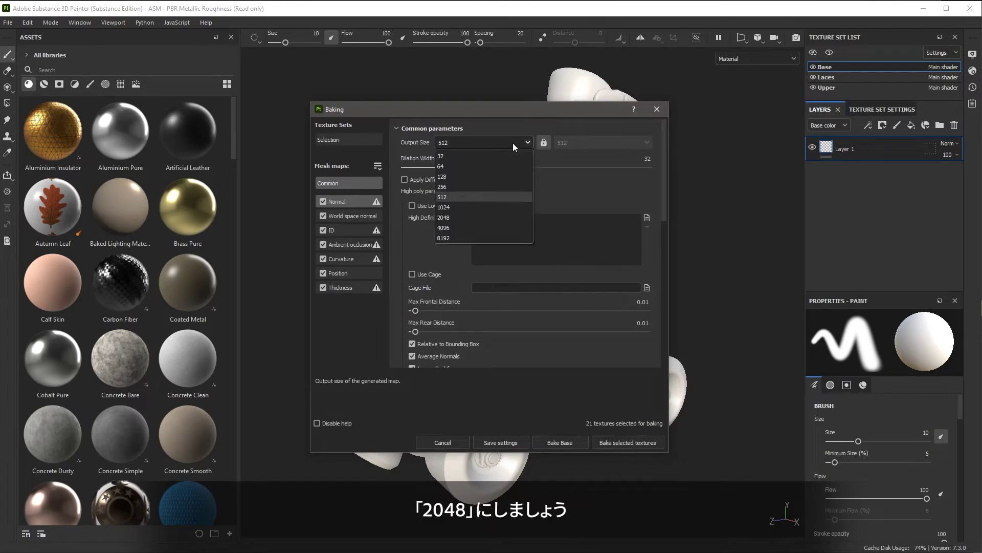
left_click(469, 217)
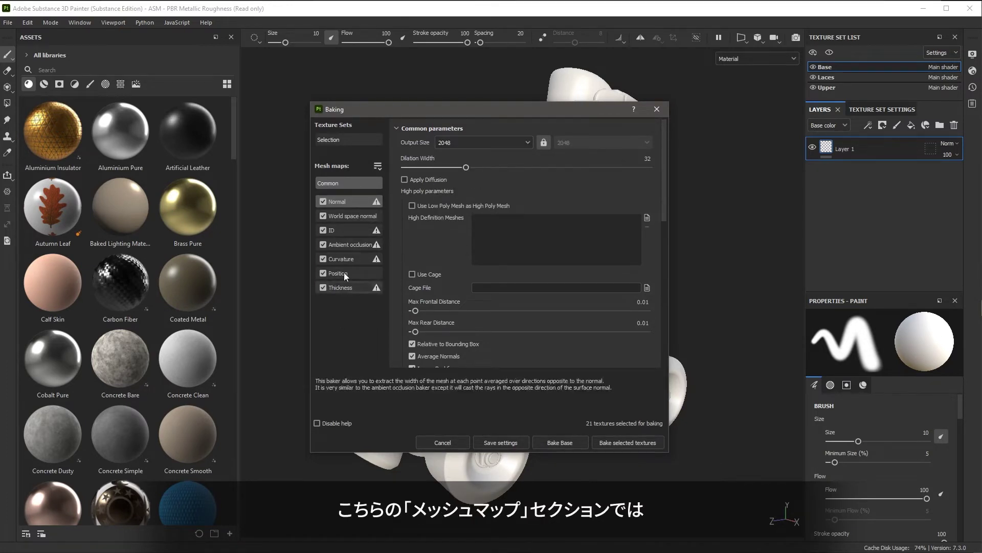
left_click(323, 201)
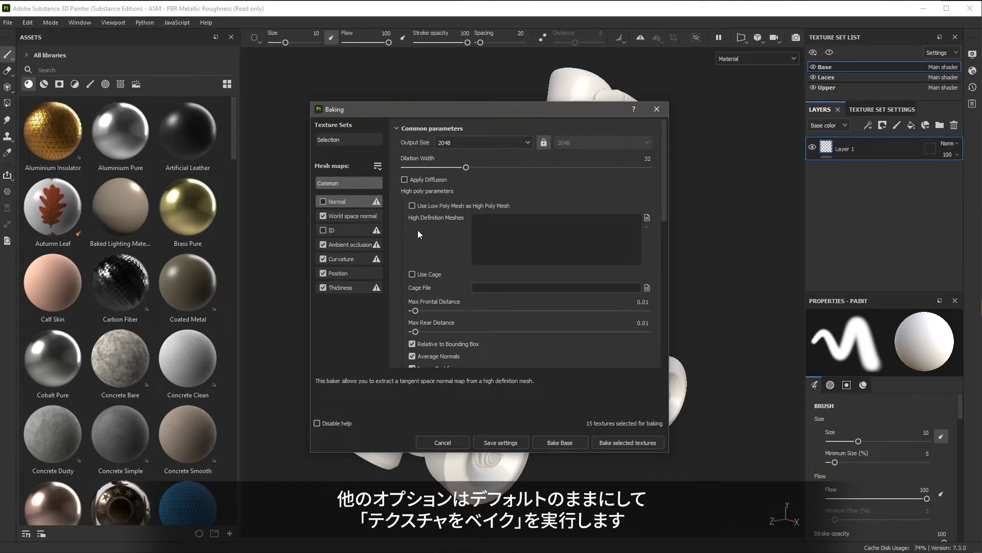
left_click(613, 443)
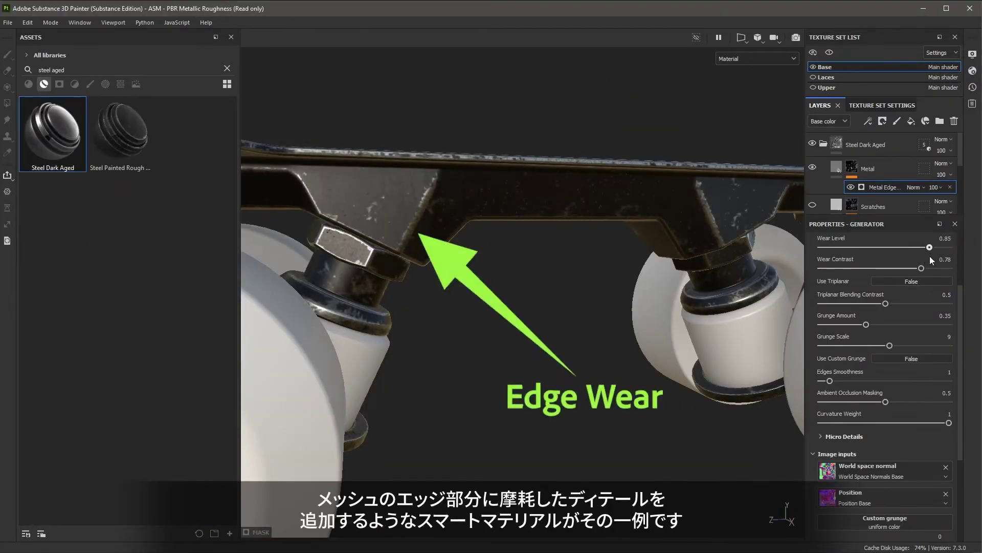
mouse_move(929, 256)
left_mouse_down()
mouse_move(905, 256)
mouse_move(926, 261)
left_mouse_up()
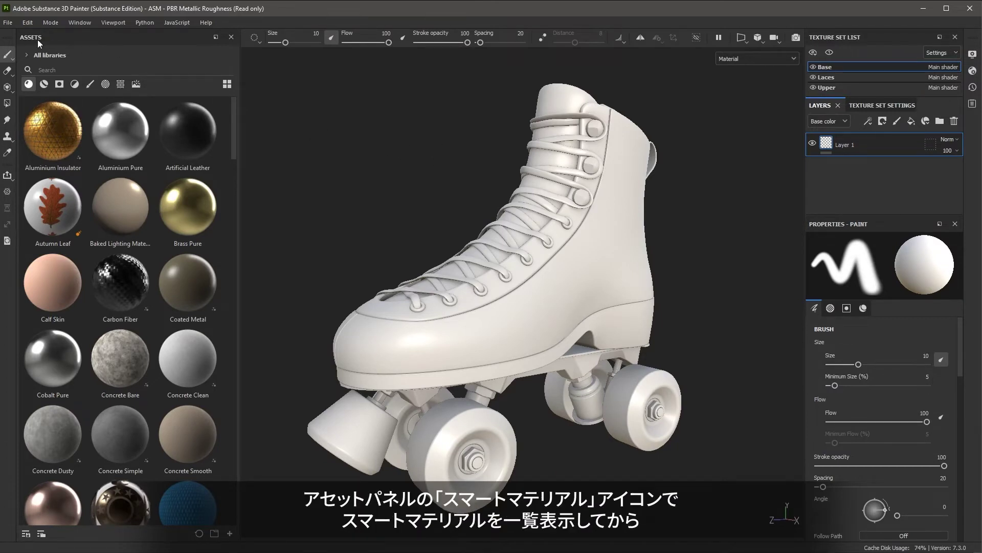
Search the smart materials for "steel dark" and apply Steel Dark Aged to the skate's Base texture set.
left_click(45, 84)
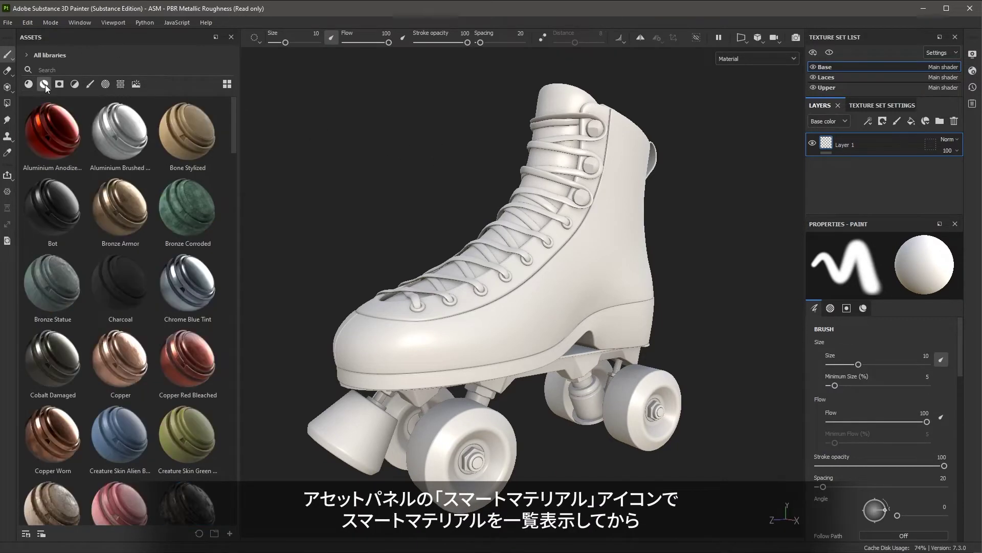
left_click(78, 70)
type("ste")
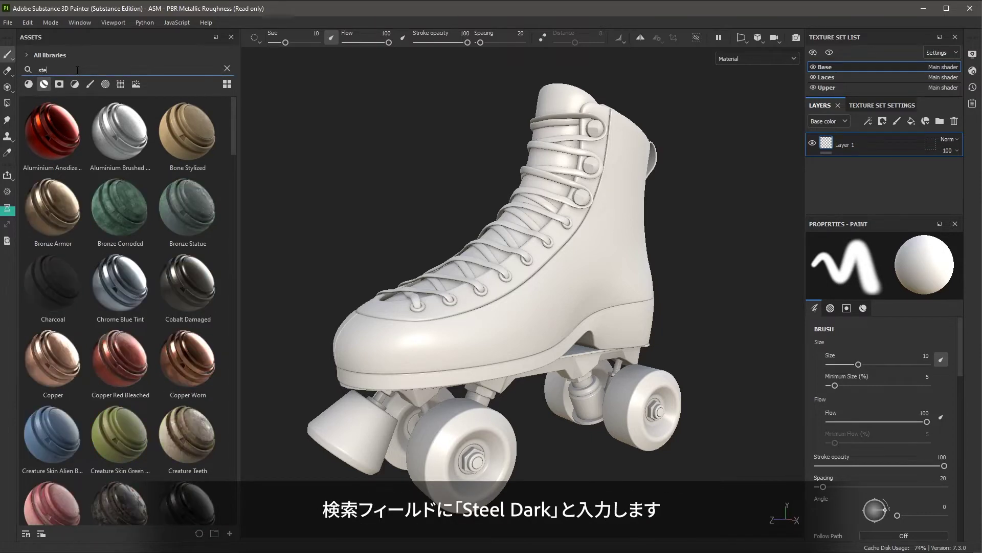
type("el dar")
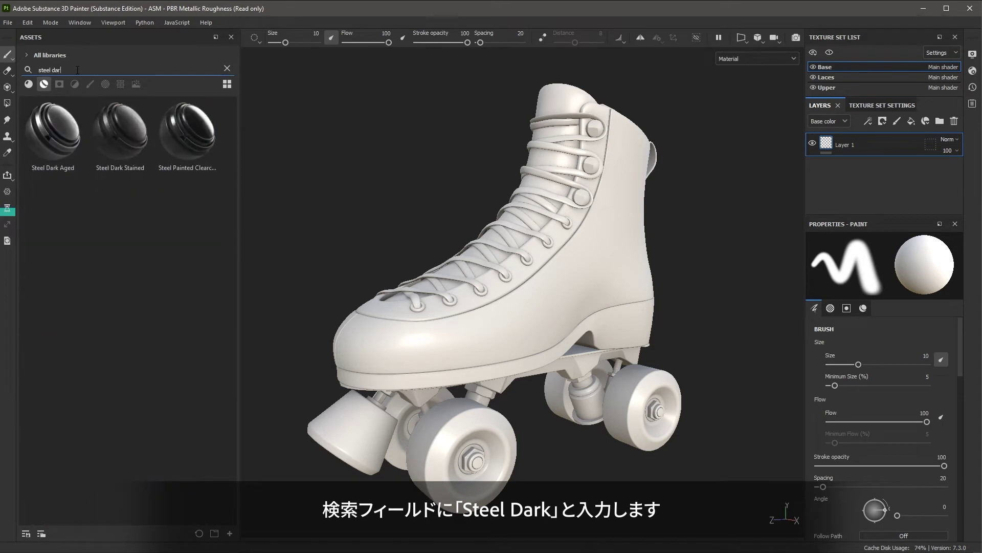
type("k")
mouse_move(63, 136)
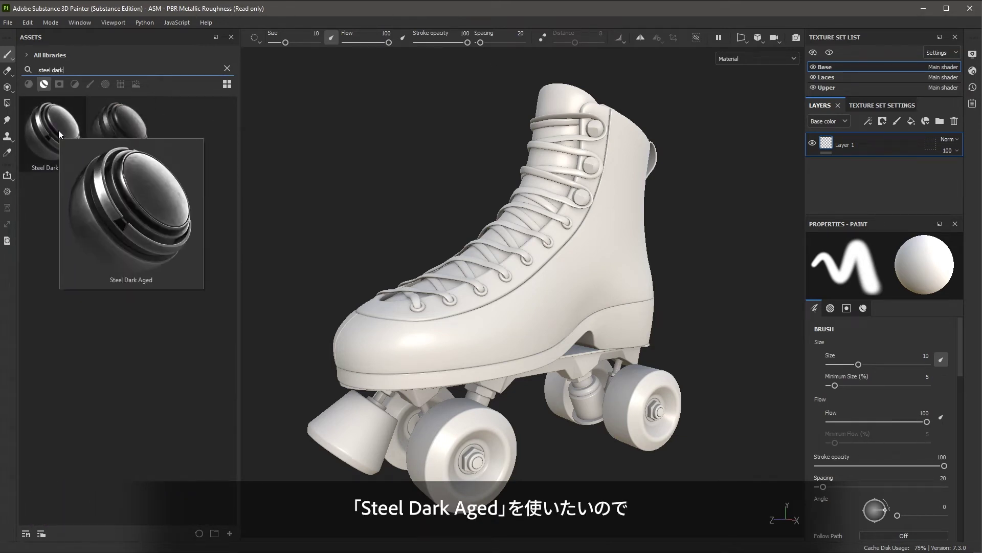
left_click(58, 130)
left_click_drag(59, 130, 583, 386)
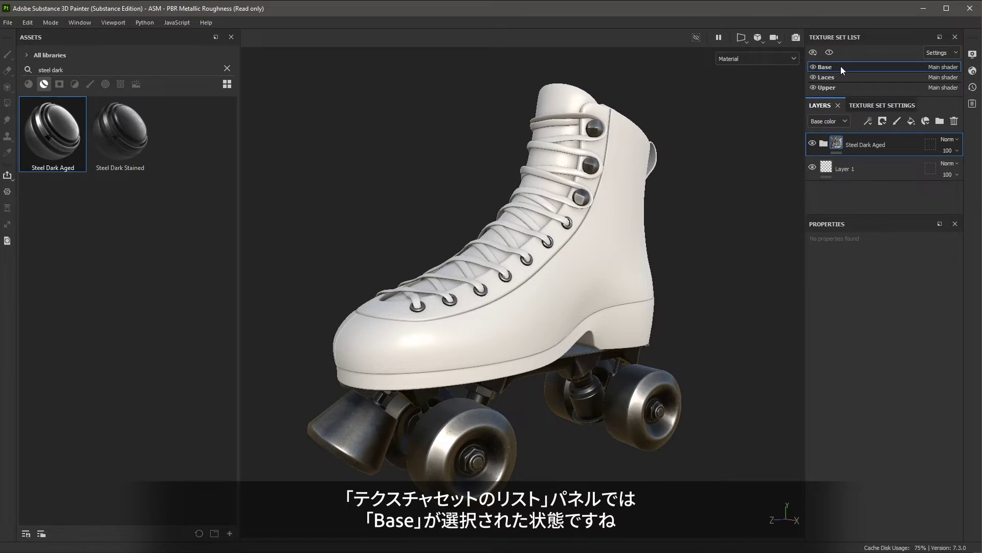
Inspect the sublayers inside the Steel Dark Aged layer group and collapse the group again.
left_click_drag(842, 218, 852, 339)
left_click(823, 145)
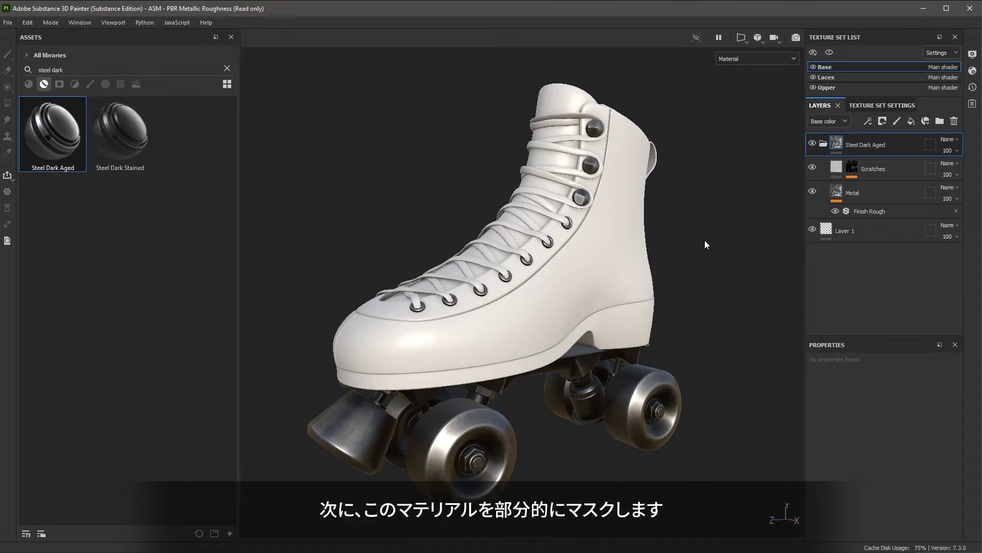
left_click(824, 144)
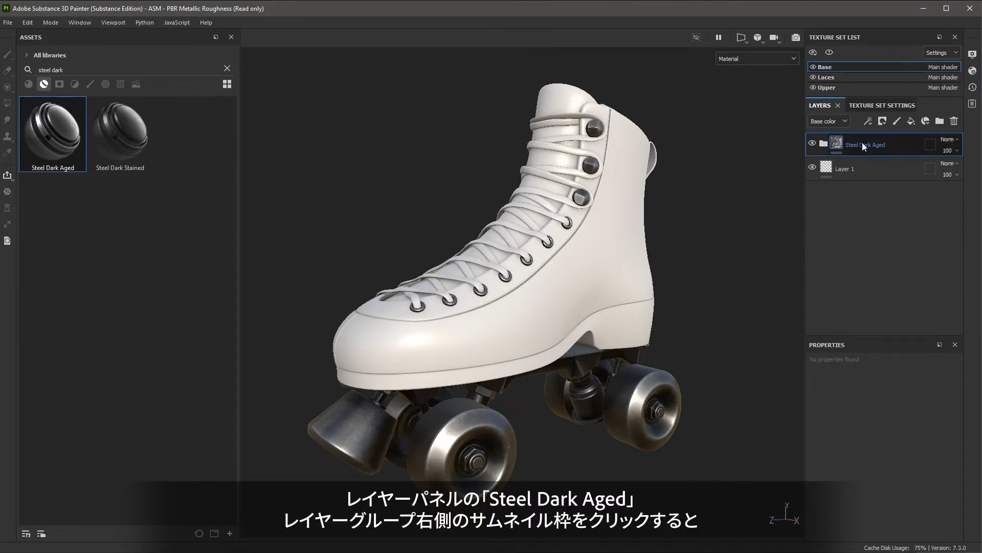
Start editing the geometry mask of the Steel Dark Aged group and exclude all mesh parts from it.
left_click(930, 146)
left_click_drag(842, 338, 841, 203)
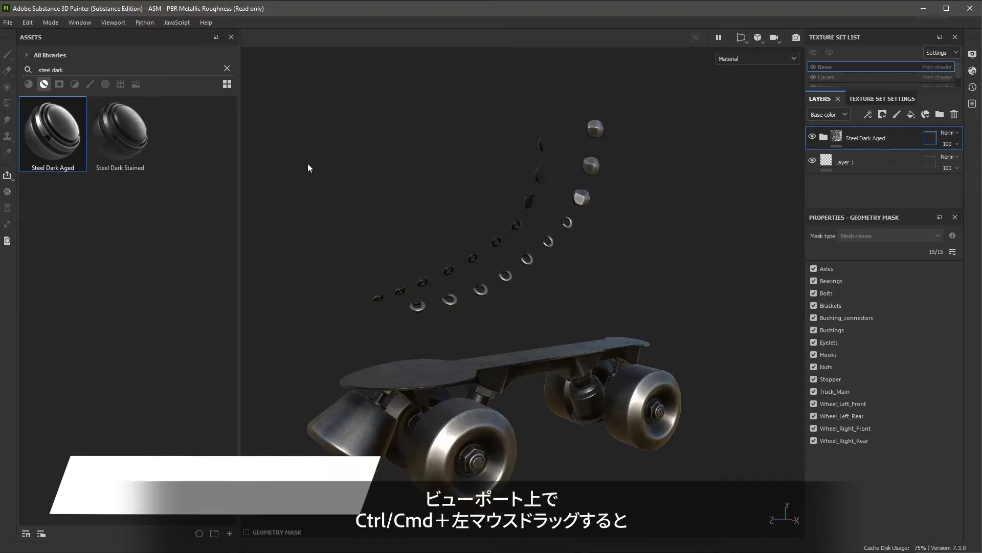
left_click_drag(276, 81, 738, 506, "ctrl")
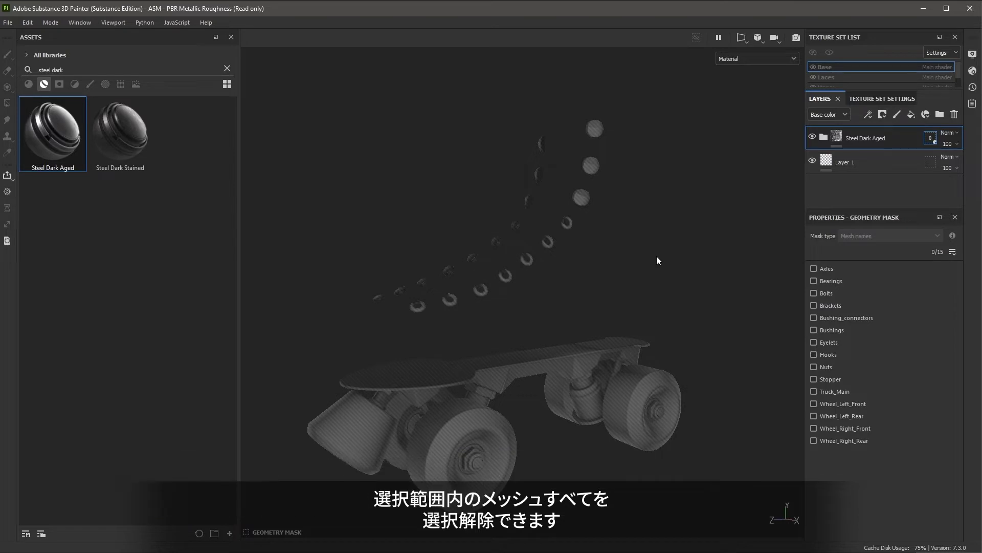
Include Truck_Main, Axles and Brackets in the Steel Dark Aged geometry mask and leave mask editing.
left_click(557, 357)
right_click_drag(567, 392, 742, 358, "alt")
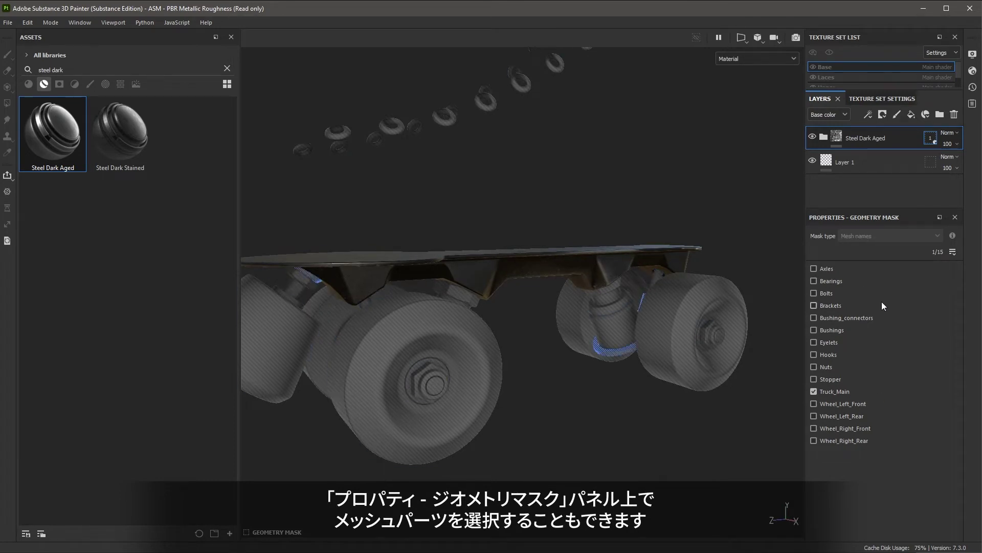
left_click(814, 269)
left_click(814, 305)
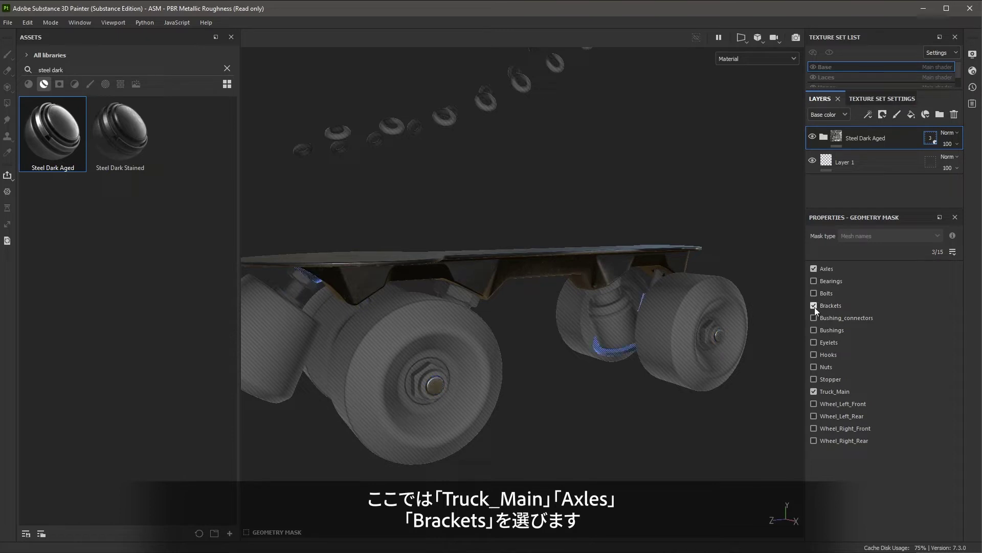
left_click_drag(693, 439, 708, 192, "alt")
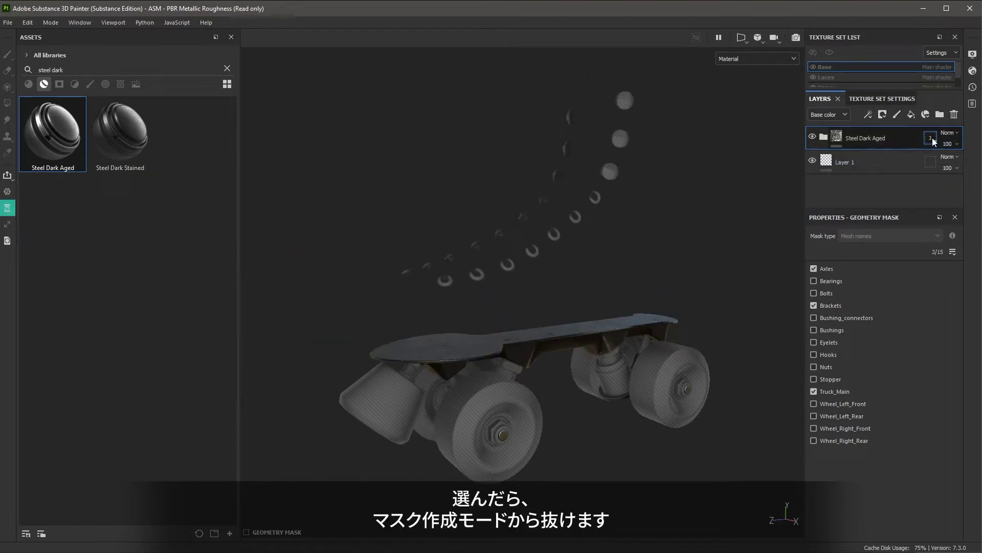
mouse_move(837, 137)
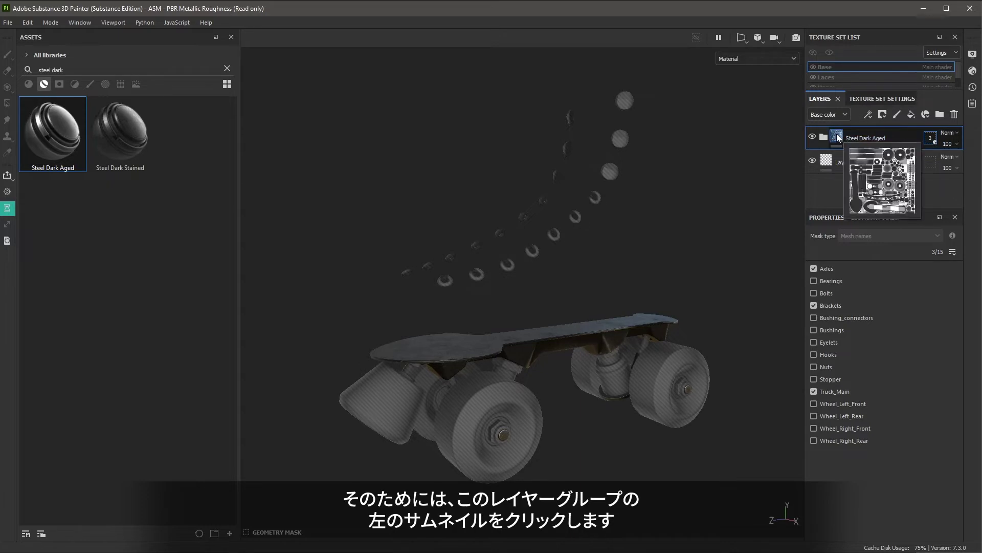
left_click(837, 137)
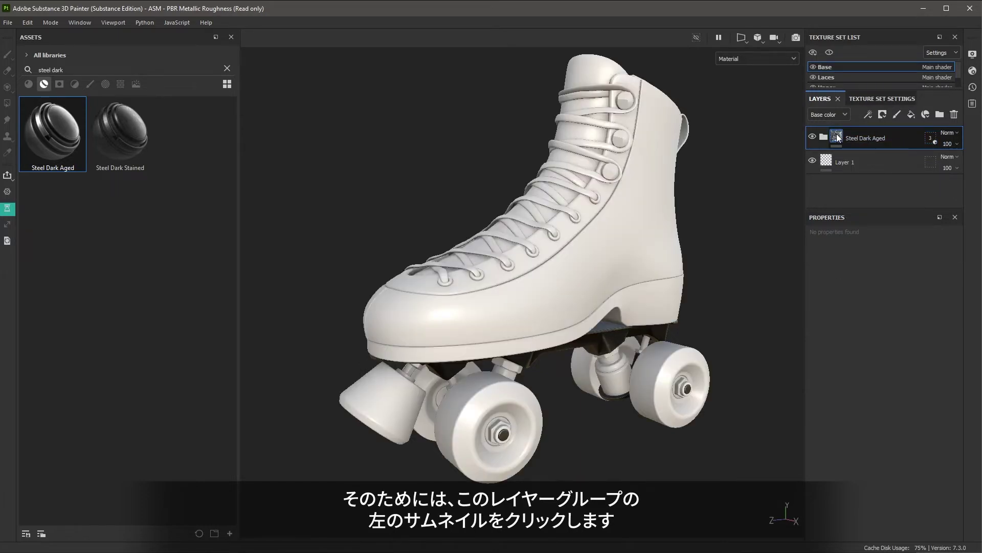
Search the smart materials for "silver" and apply Silver Armor to the skate's Base texture set.
left_click_drag(694, 309, 723, 321, "alt")
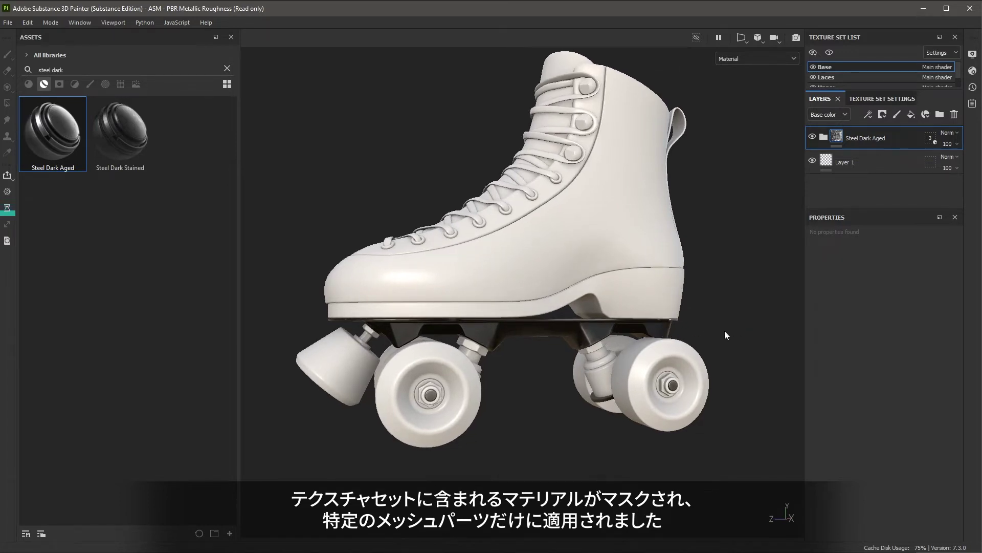
left_click_drag(586, 314, 450, 287, "alt")
left_click(75, 68)
key("ctrl+a")
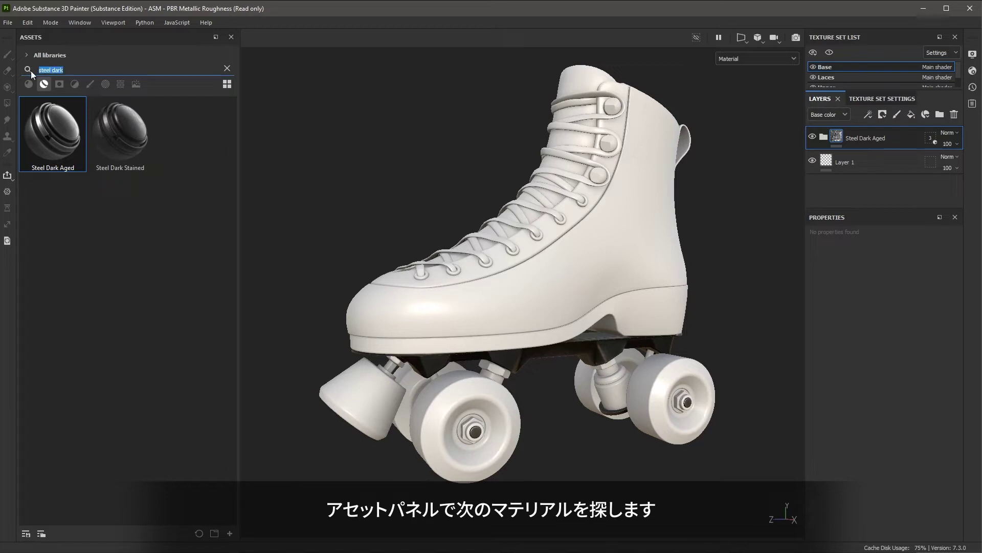
type("silver")
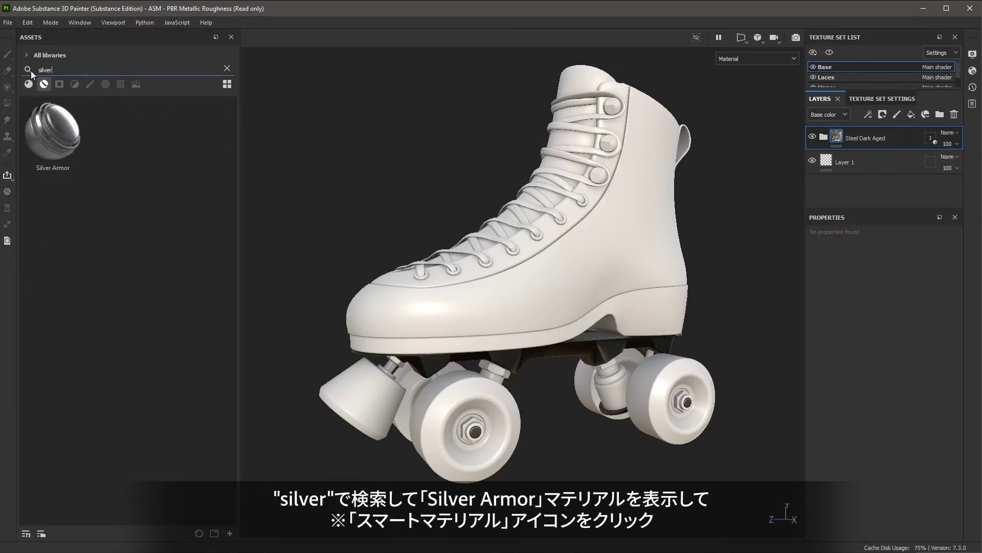
mouse_move(57, 131)
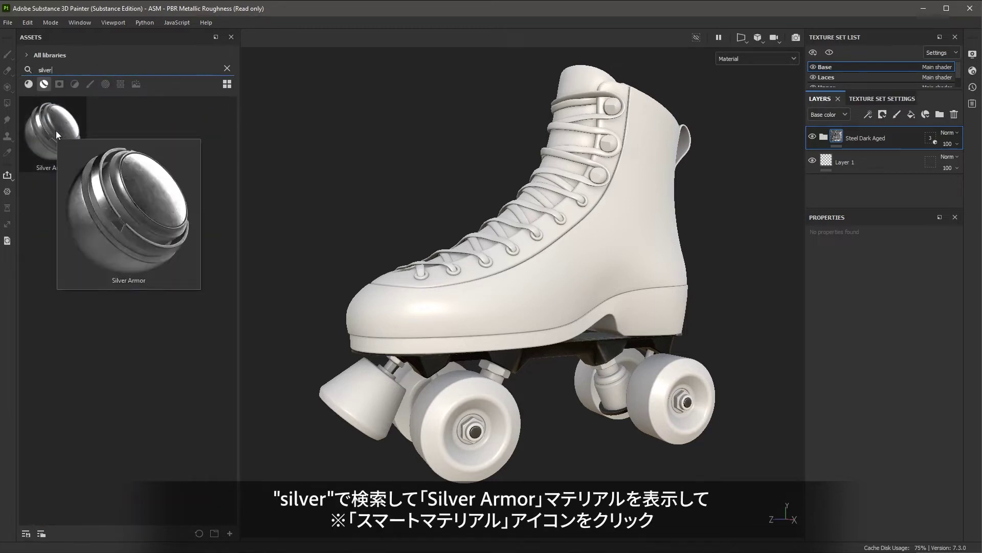
left_click_drag(56, 131, 499, 373)
left_click_drag(598, 353, 588, 363)
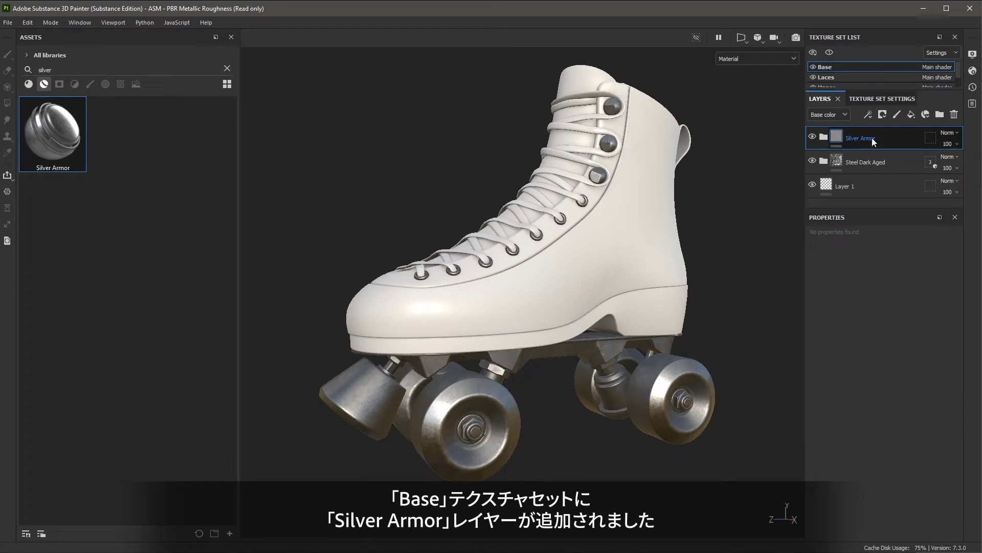
Start editing the geometry mask of the Silver Armor group and exclude all mesh parts from it.
left_click(928, 138)
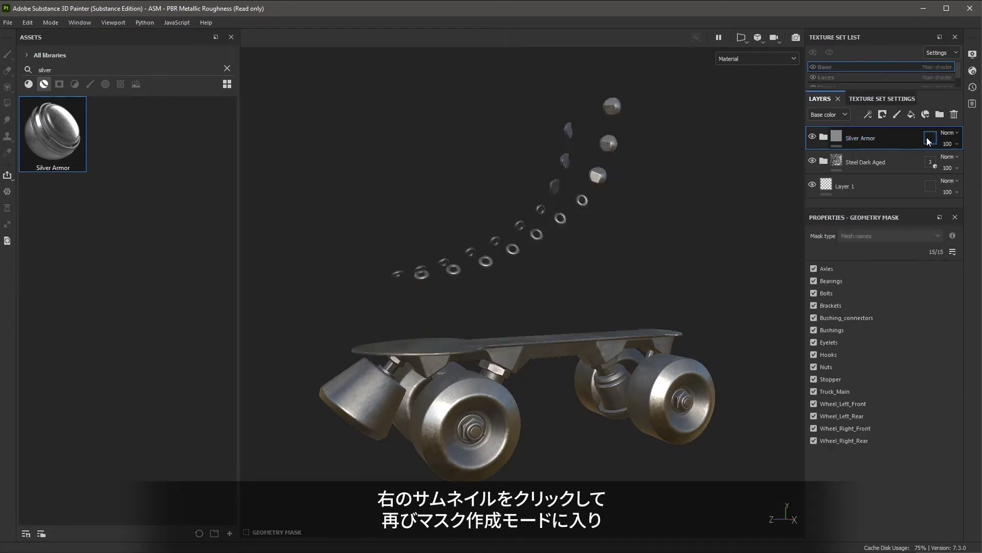
key("ctrl")
left_click_drag(291, 85, 718, 482, "ctrl")
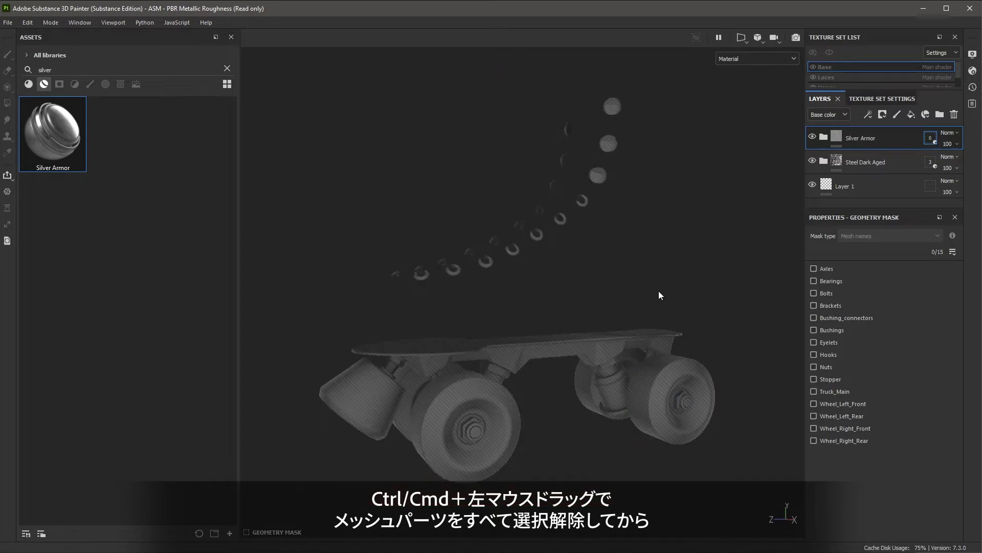
Include Bearings, Bolts, Bushing_connectors, Eyelets, Hooks and Nuts in the Silver Armor geometry mask and leave mask editing.
left_click(814, 281)
left_click(814, 293)
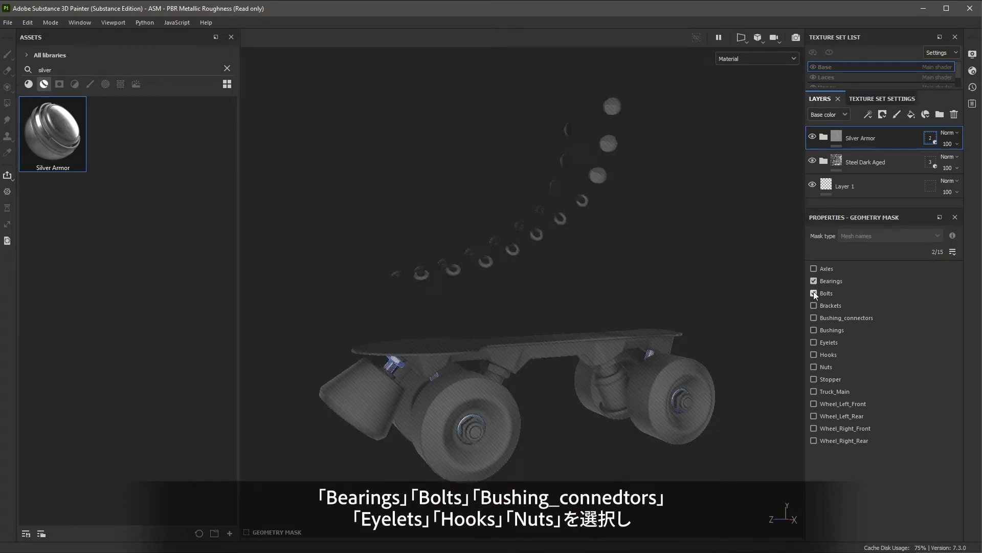
left_click(816, 318)
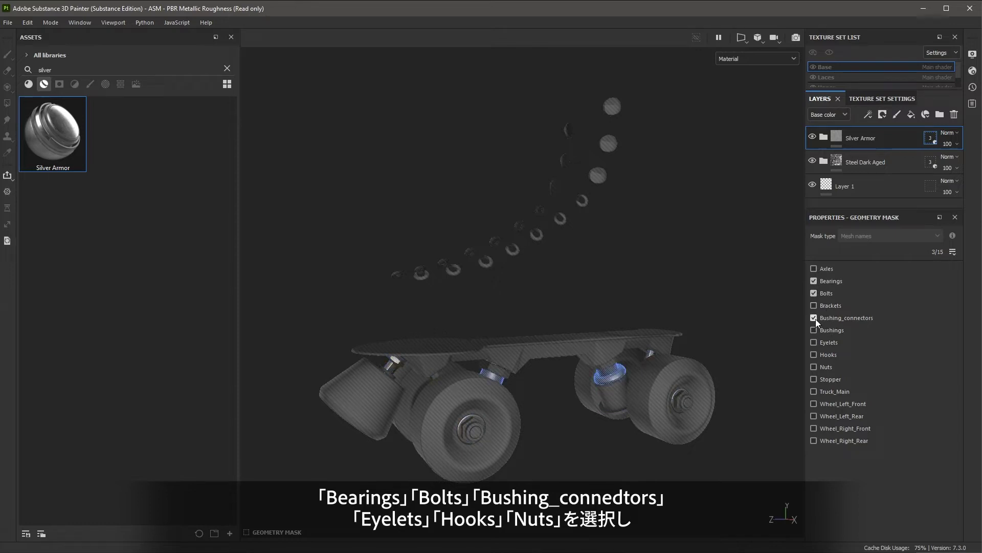
left_click(814, 367)
left_click(813, 342)
left_click(814, 356)
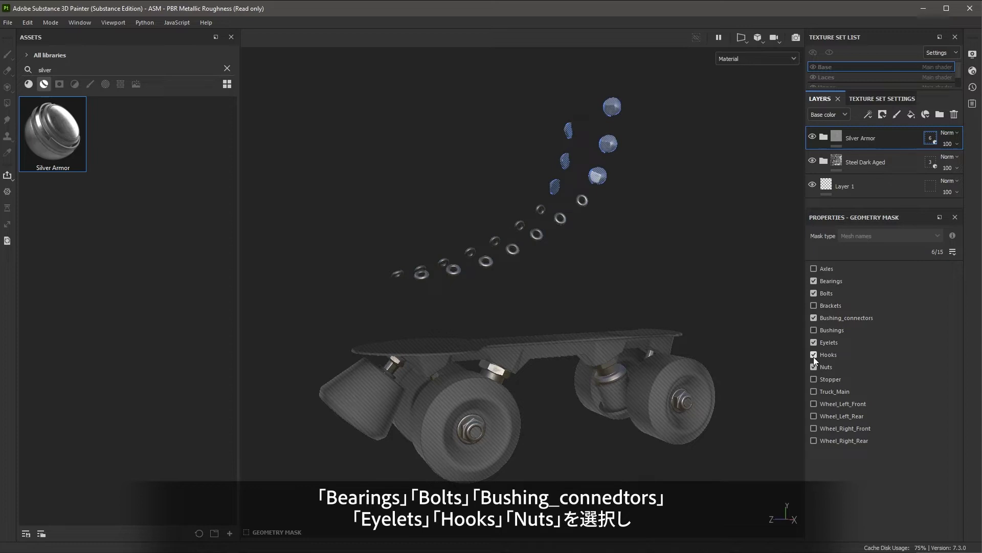
left_click_drag(683, 296, 661, 291, "alt")
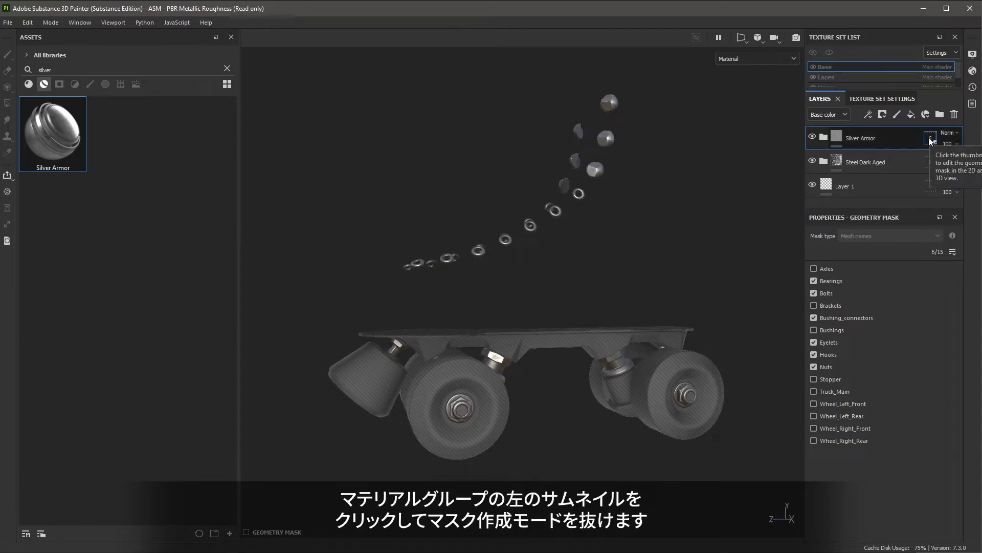
left_click(836, 138)
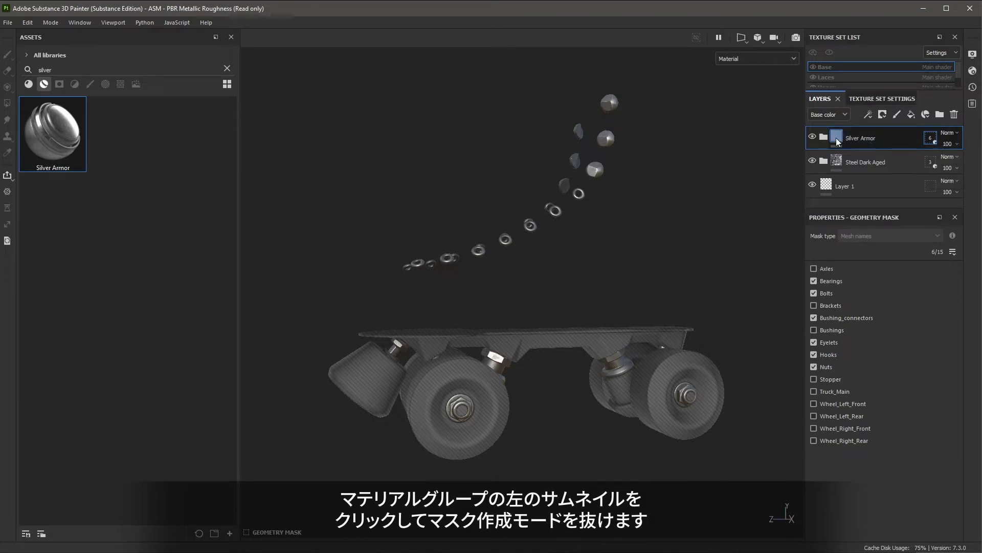
left_click(836, 137)
Search the smart materials for "plastic used" and apply Plastic Used to the skate's Base texture set.
scroll(611, 392, "up", 5)
left_click_drag(611, 392, 640, 383, "alt")
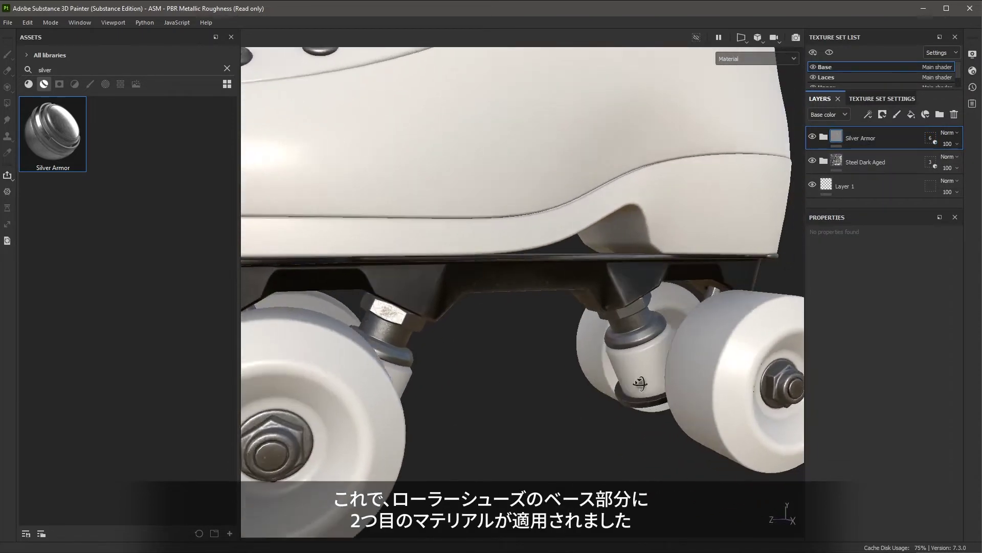
scroll(640, 383, "down", 2)
scroll(491, 265, "down", 3)
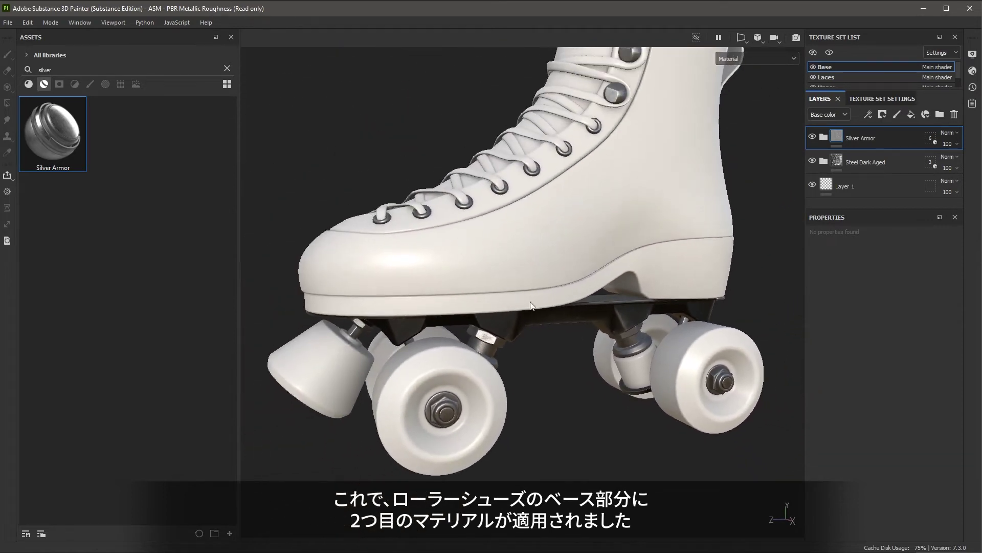
scroll(445, 256, "down", 2)
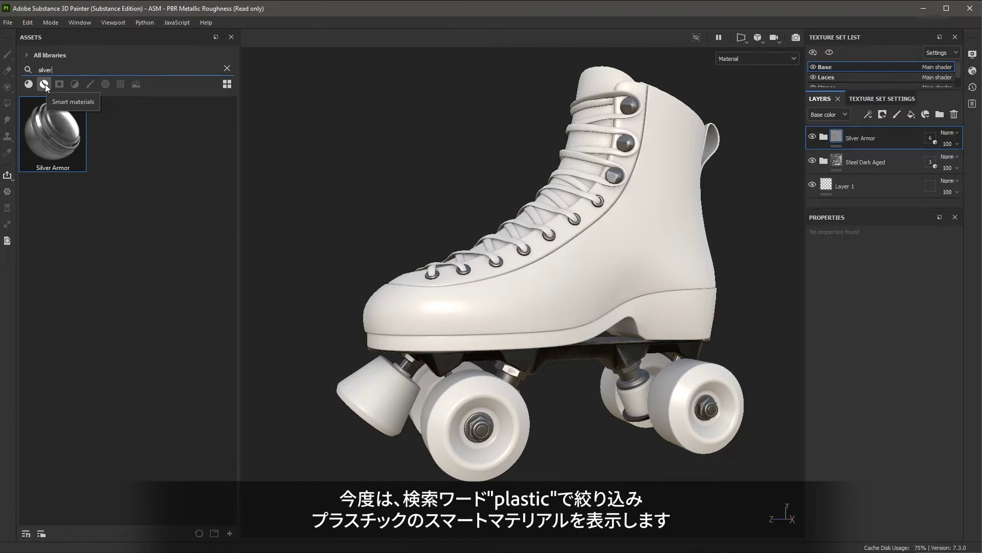
double_click(35, 70)
type("plastic used")
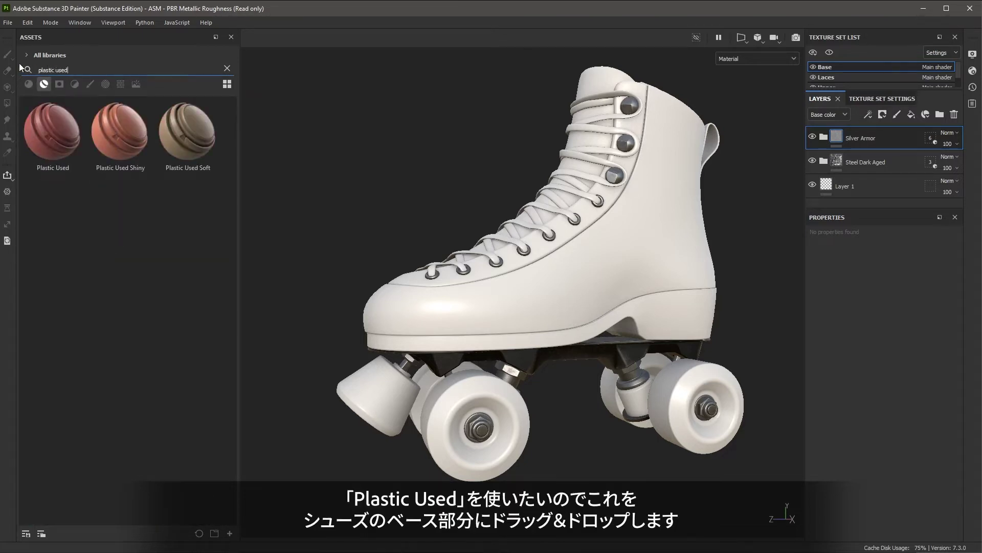
mouse_move(59, 141)
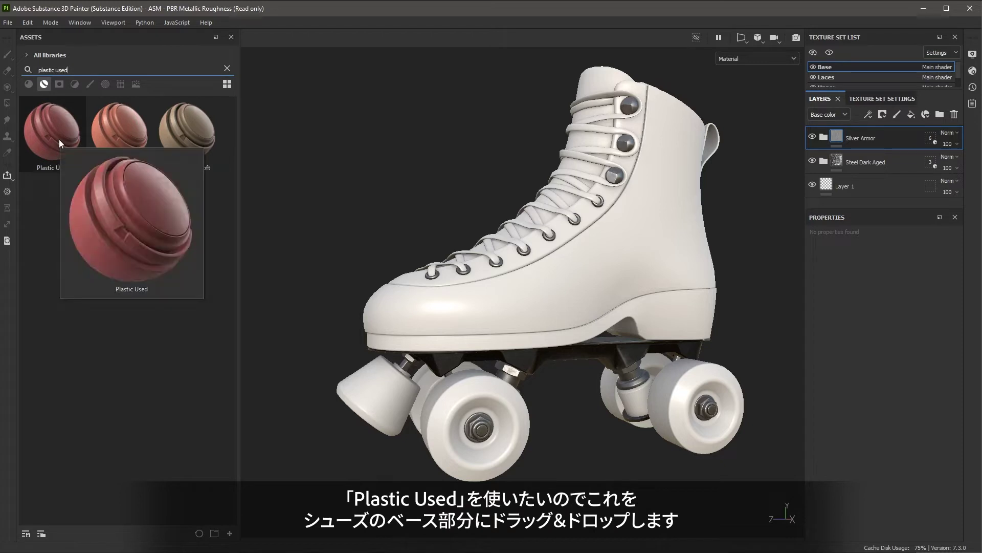
left_click_drag(60, 140, 503, 402)
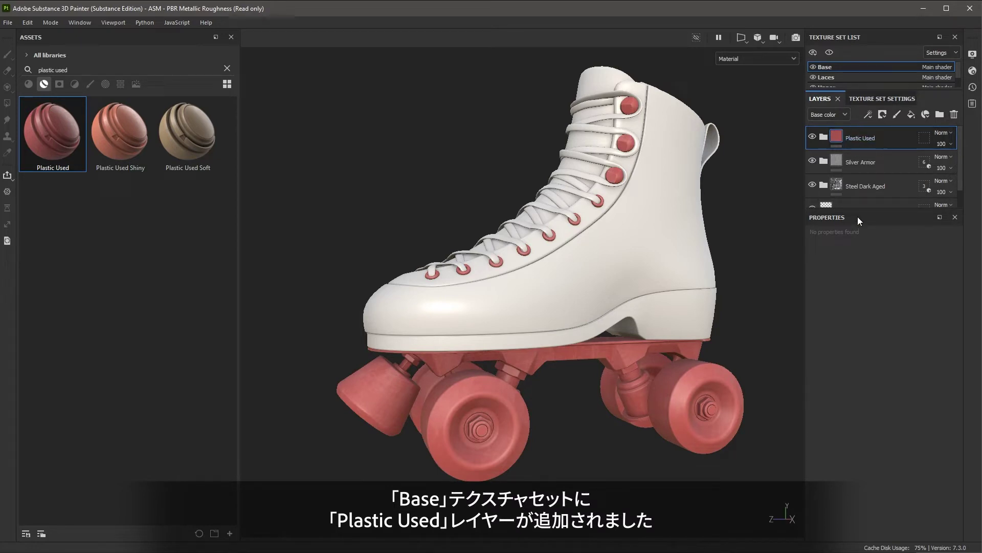
Enlarge the layer stack, start editing the geometry mask of the Plastic Used group and exclude all mesh parts from it.
left_click_drag(860, 207, 860, 251)
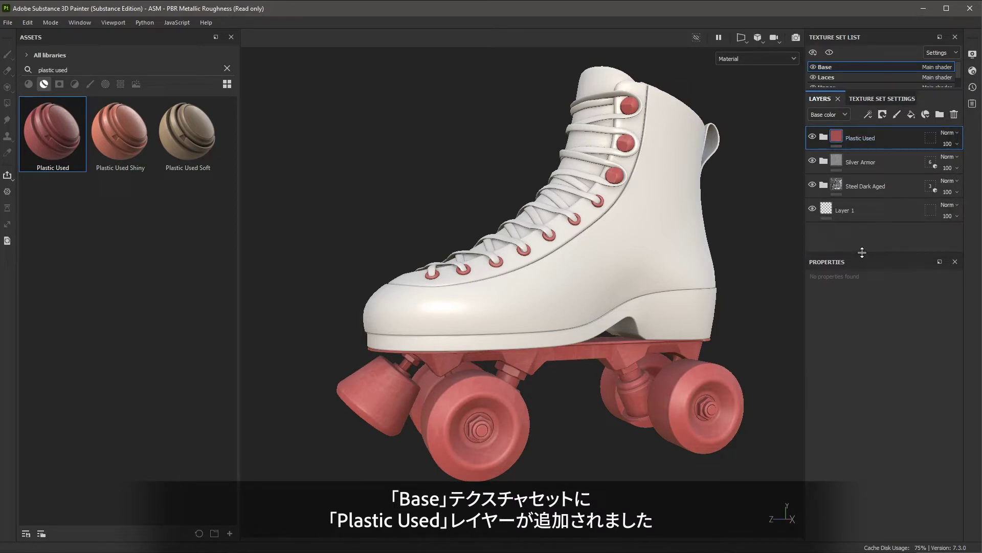
left_click(931, 143)
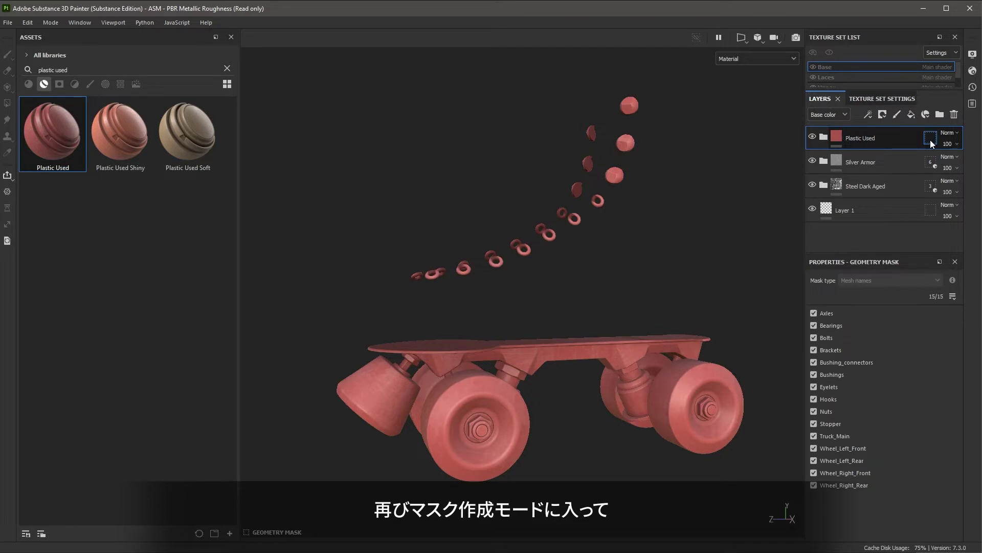
left_click_drag(276, 73, 751, 514, "ctrl")
Include the four wheels, Bushings and Stopper in the Plastic Used geometry mask and leave mask editing.
left_click_drag(564, 327, 603, 450, "alt")
left_click(478, 444)
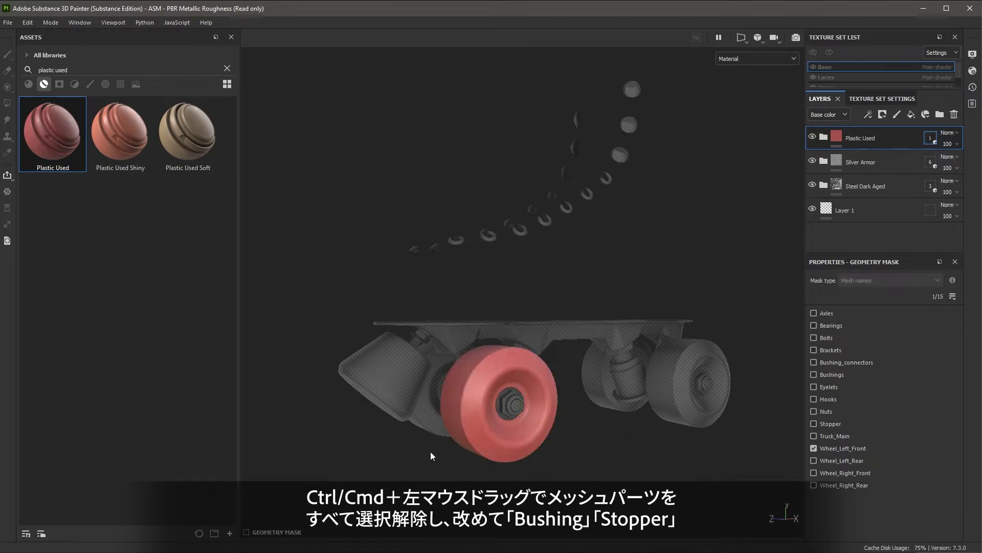
left_click(428, 425)
left_click(607, 400)
left_click(680, 416)
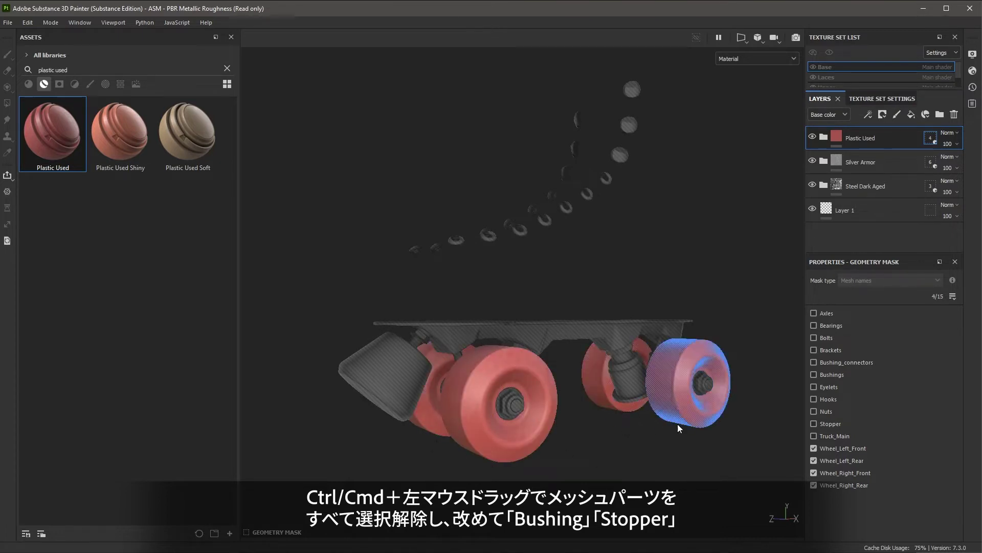
left_click(628, 380)
left_click_drag(627, 380, 522, 457, "alt")
left_click(379, 381)
middle_click_drag(611, 434, 609, 449, "alt")
left_click(838, 138)
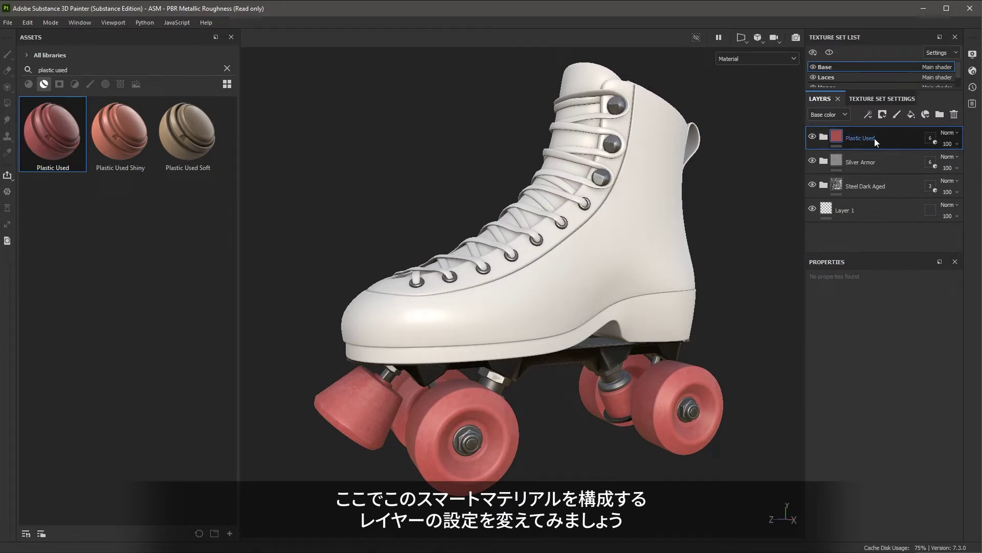
Set the base color of the Base Plastic layer in the Plastic Used group to yellow e0a016 sampled from color_scheme.png, then collapse the group.
left_click(823, 137)
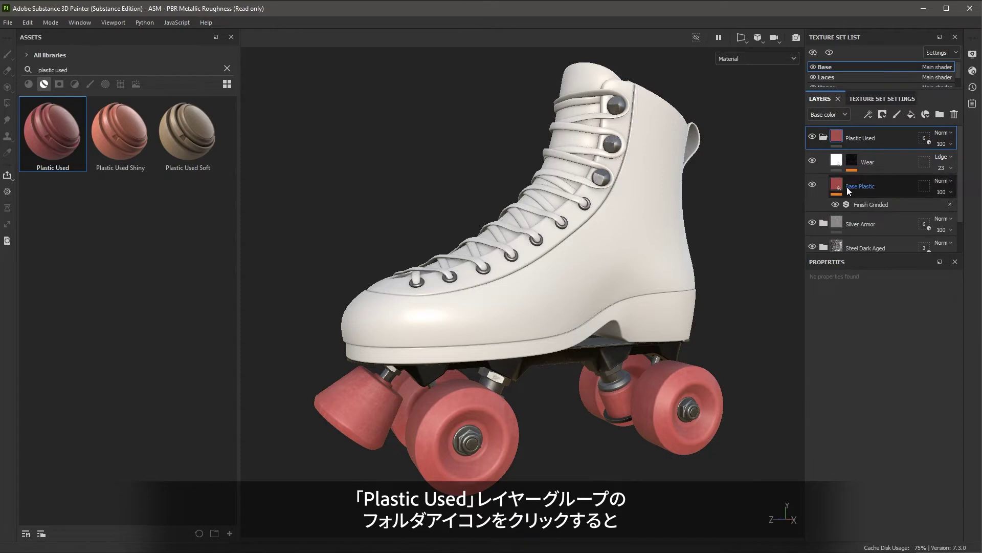
left_click(886, 186)
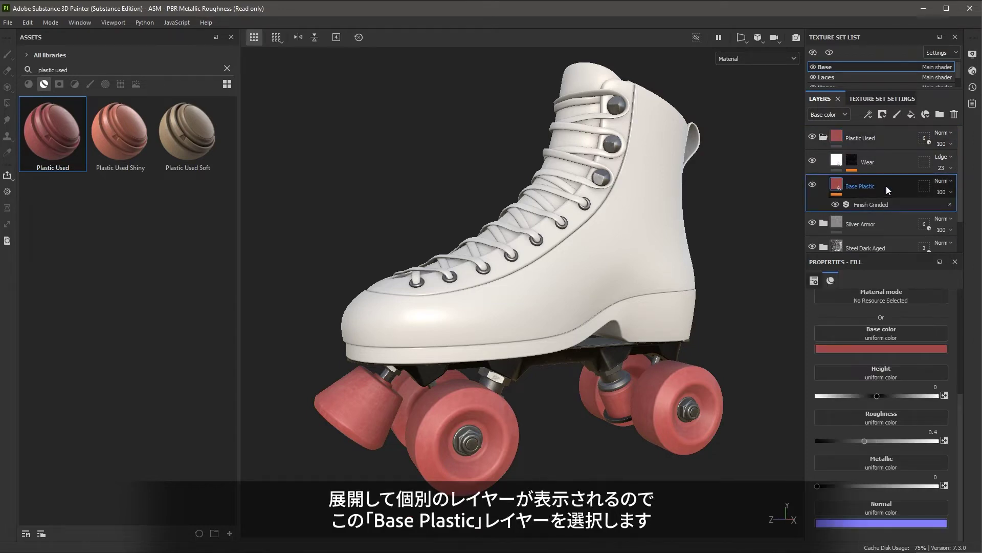
left_click(831, 280)
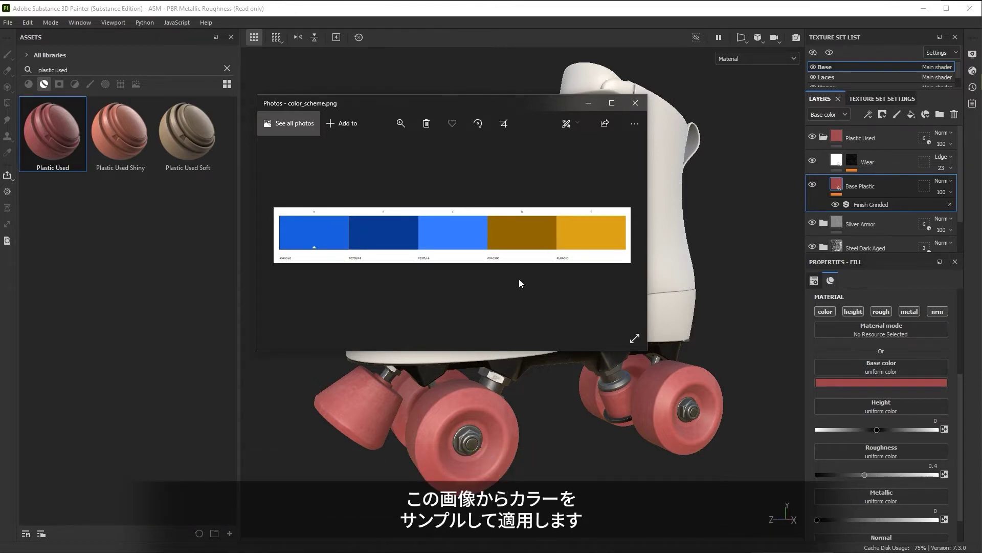
left_click_drag(354, 103, 981, 84)
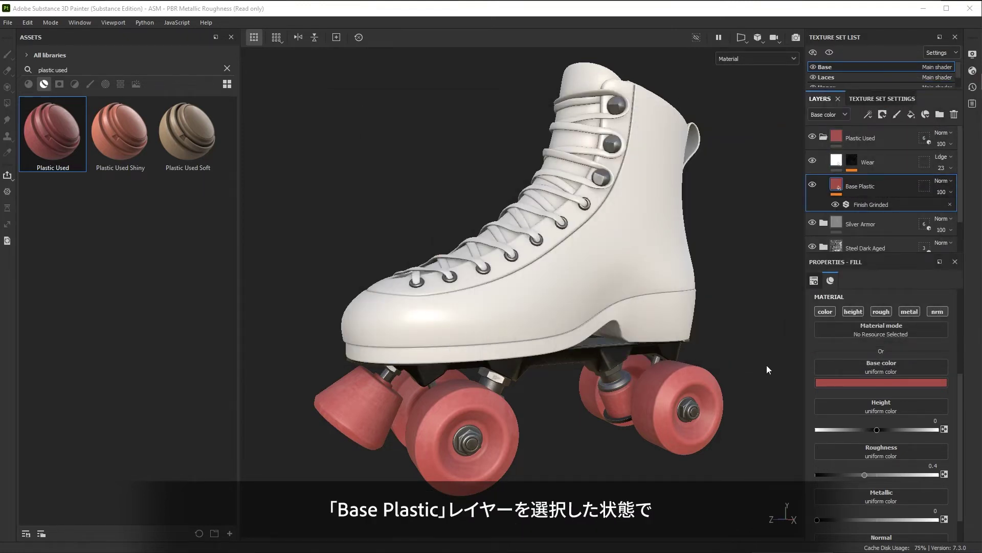
left_click(821, 381)
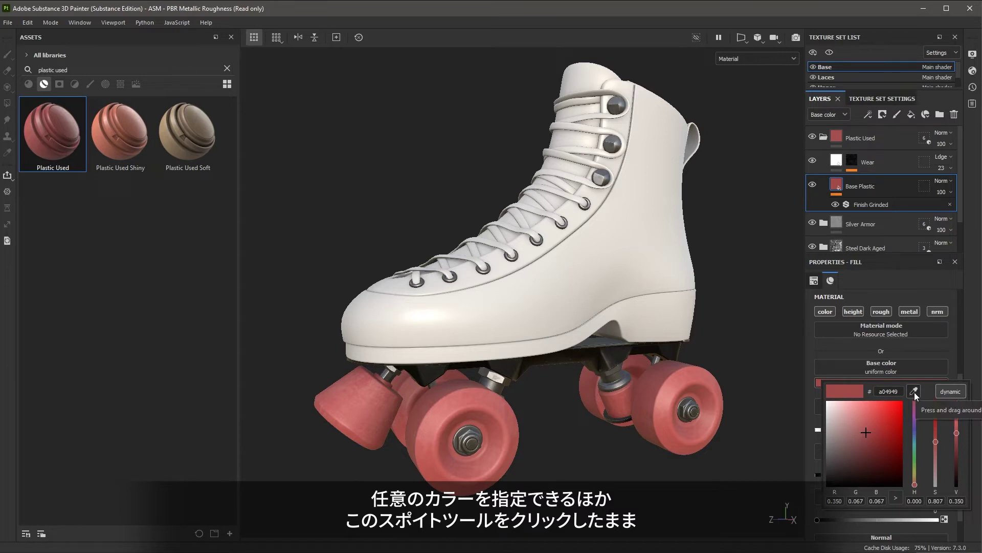
left_click_drag(914, 392, 981, 277)
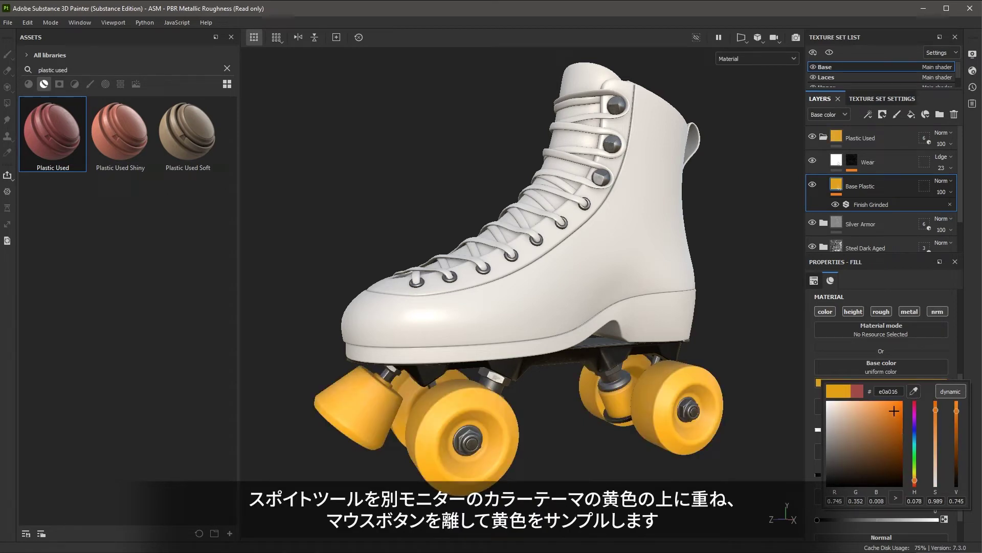
left_click(823, 137)
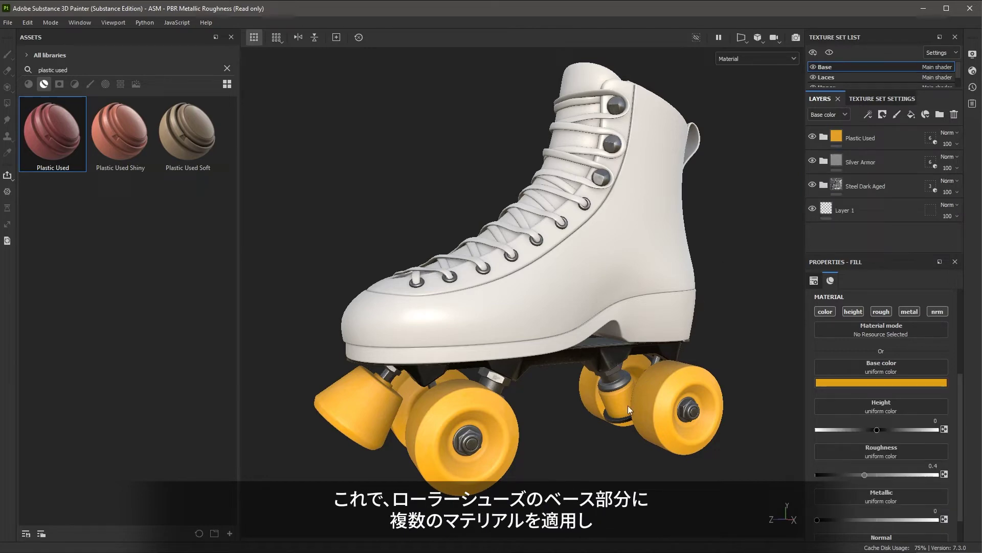
Search the smart materials for "leather" and apply Leather Calf Grain to the boot's Upper texture set.
left_click_drag(568, 432, 691, 389, "alt")
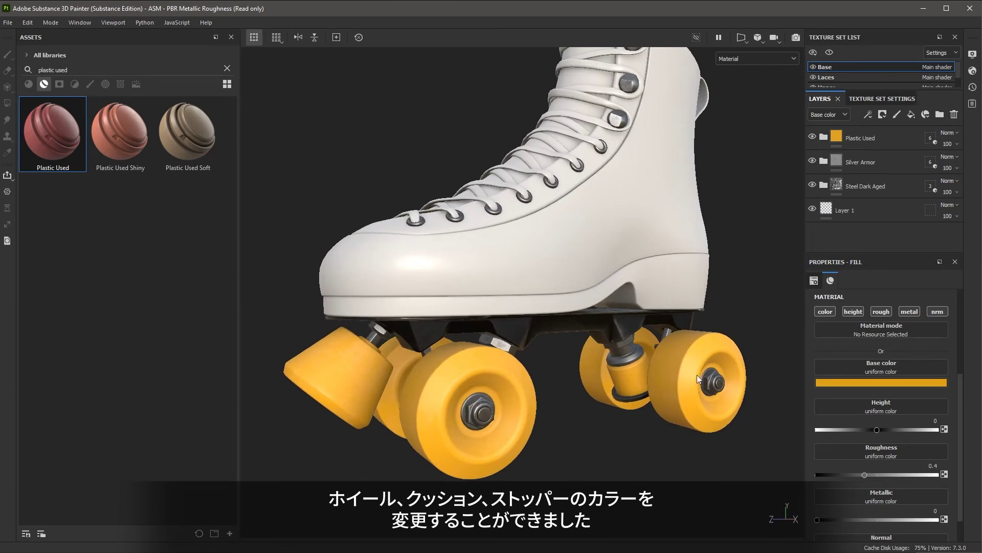
scroll(597, 397, "down", 3)
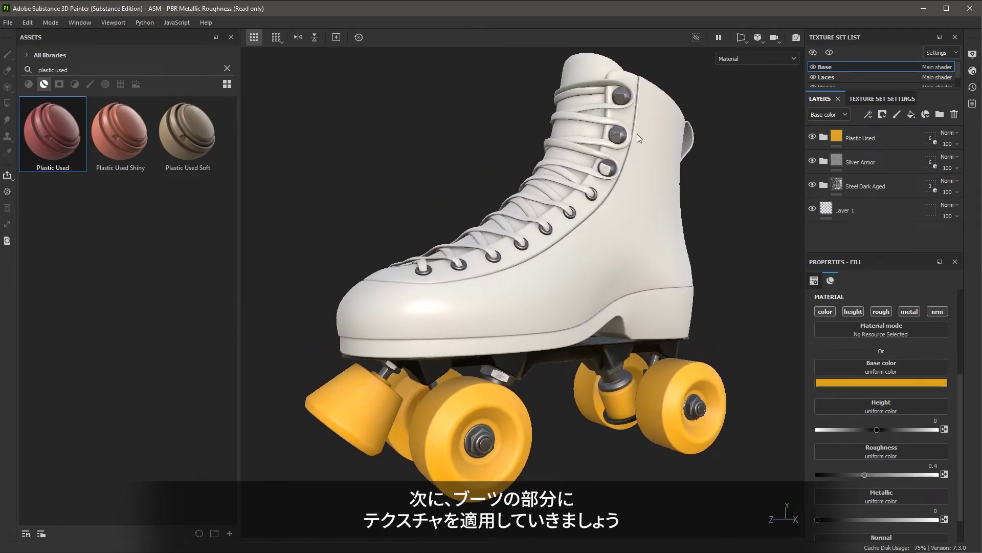
left_click(44, 83)
left_click(28, 72)
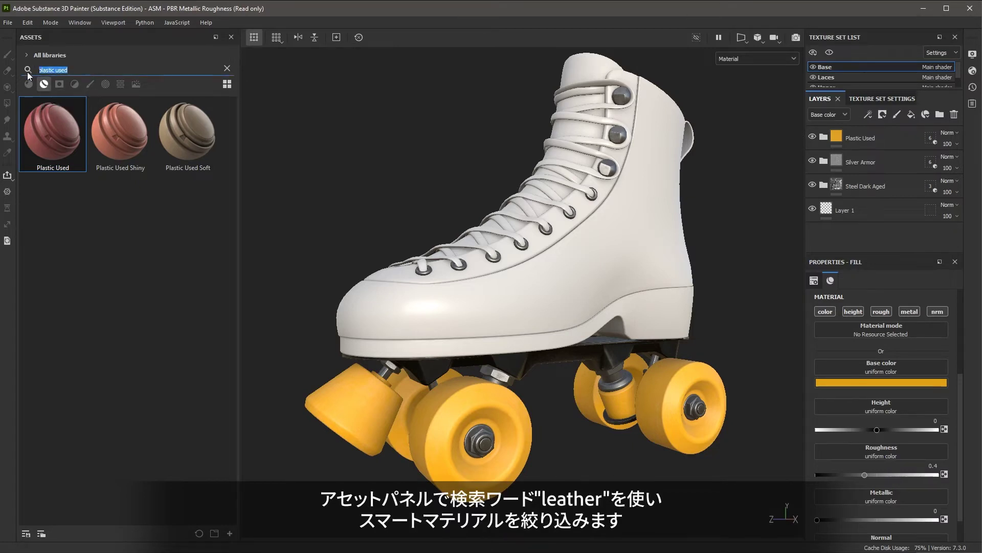
type("leather")
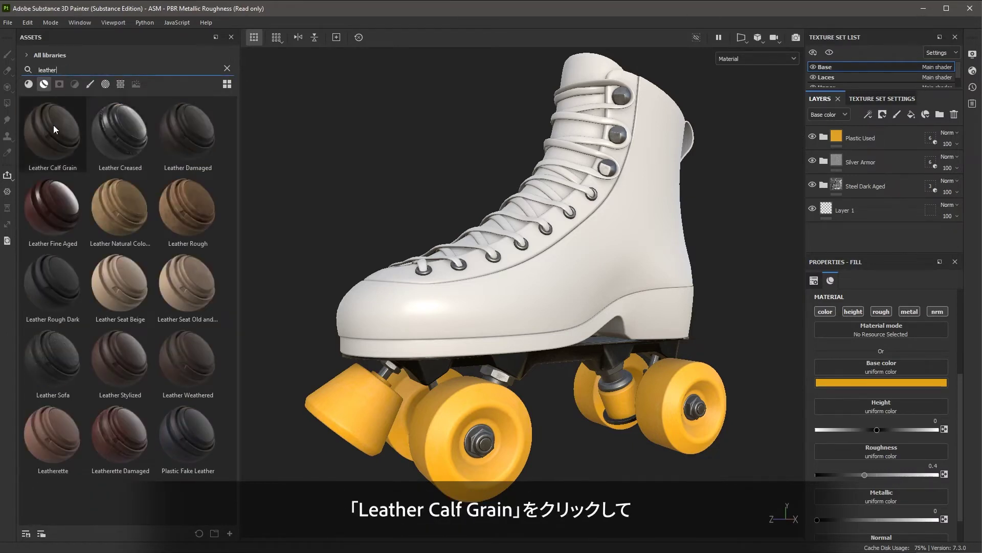
mouse_move(54, 126)
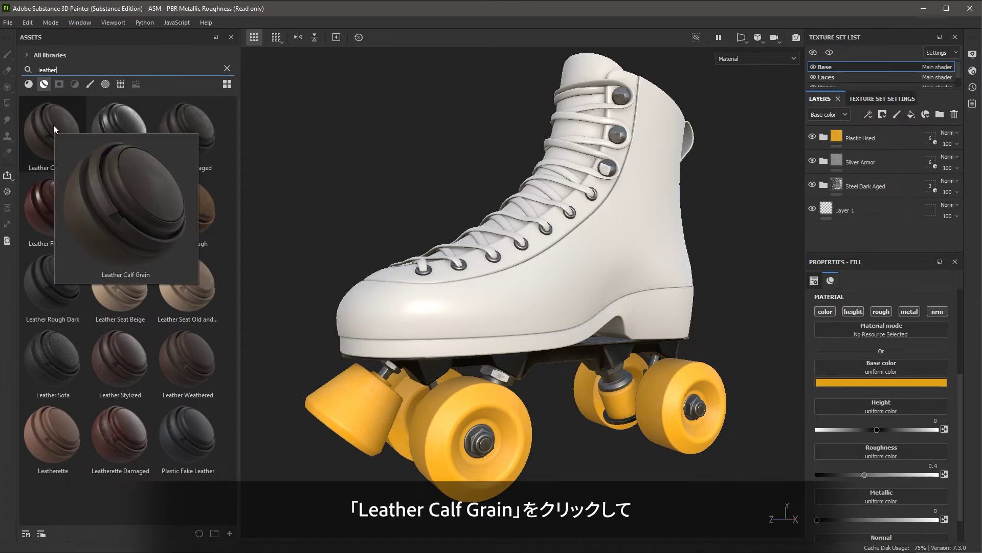
left_click(53, 125)
left_click_drag(53, 125, 616, 213)
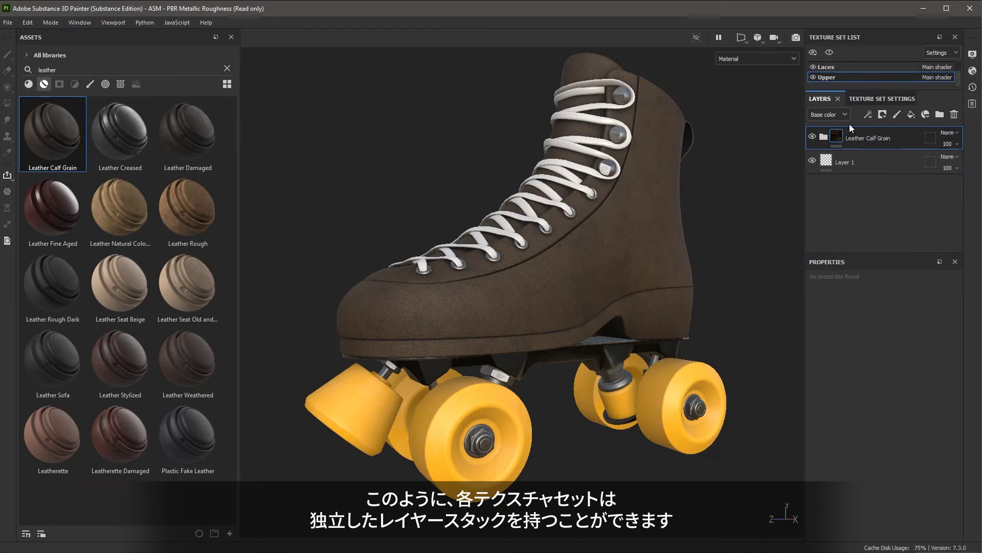
Set the base color of the Base layer in the Leather Calf Grain group to the light blue sampled from color_scheme.png.
left_click(823, 137)
left_click_drag(849, 256, 859, 313)
left_click(875, 245)
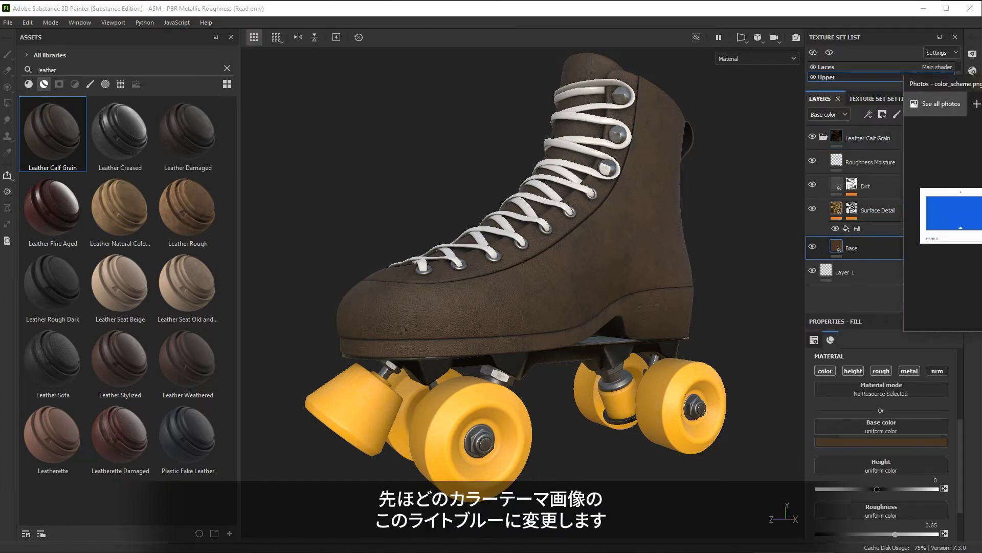
key("alt+Tab")
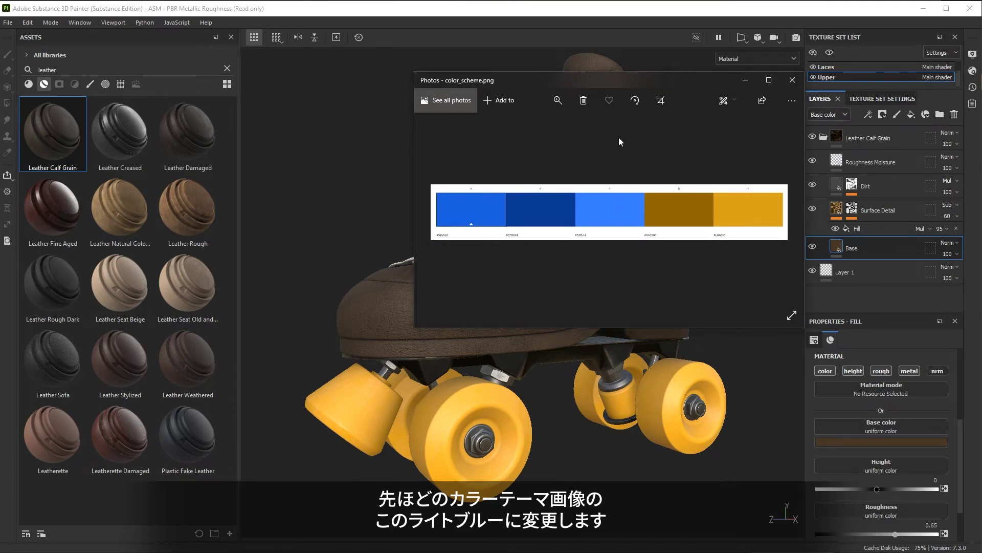
left_click_drag(512, 76, 981, 94)
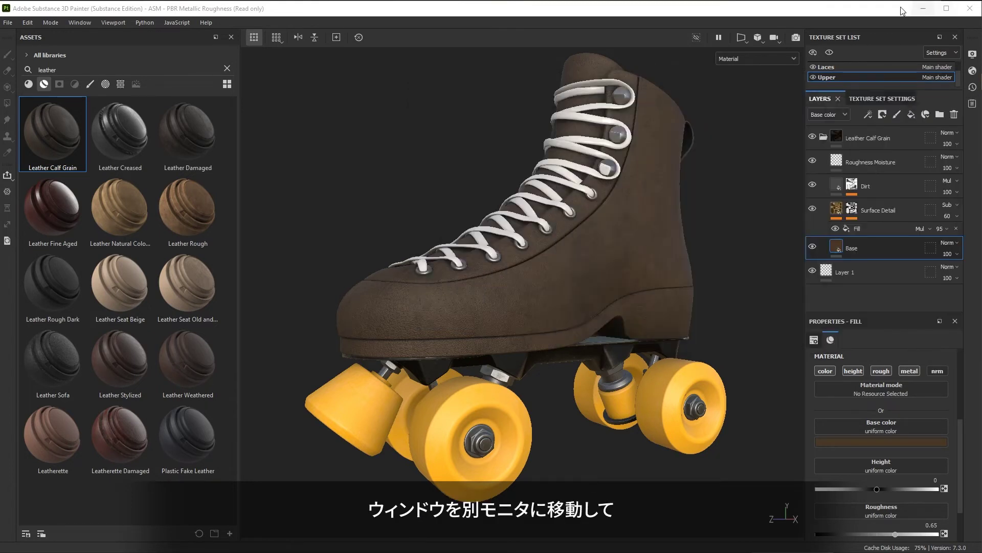
left_click(930, 17)
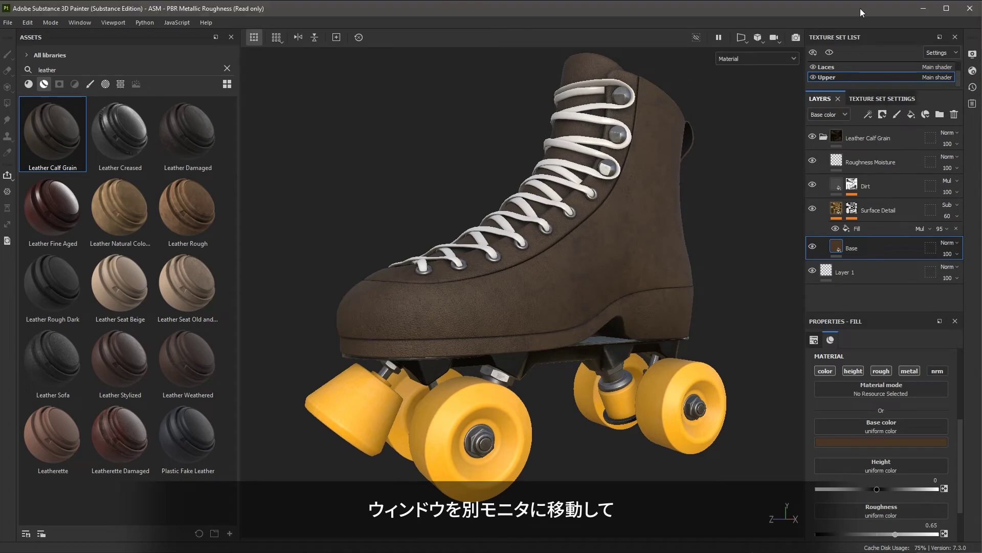
left_click(827, 443)
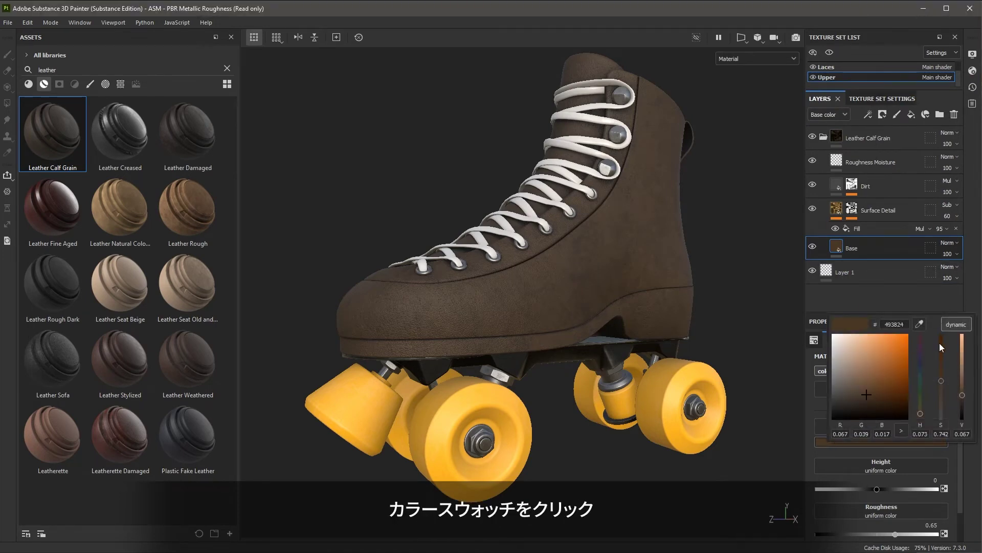
left_click_drag(920, 324, 981, 231)
left_click(856, 254)
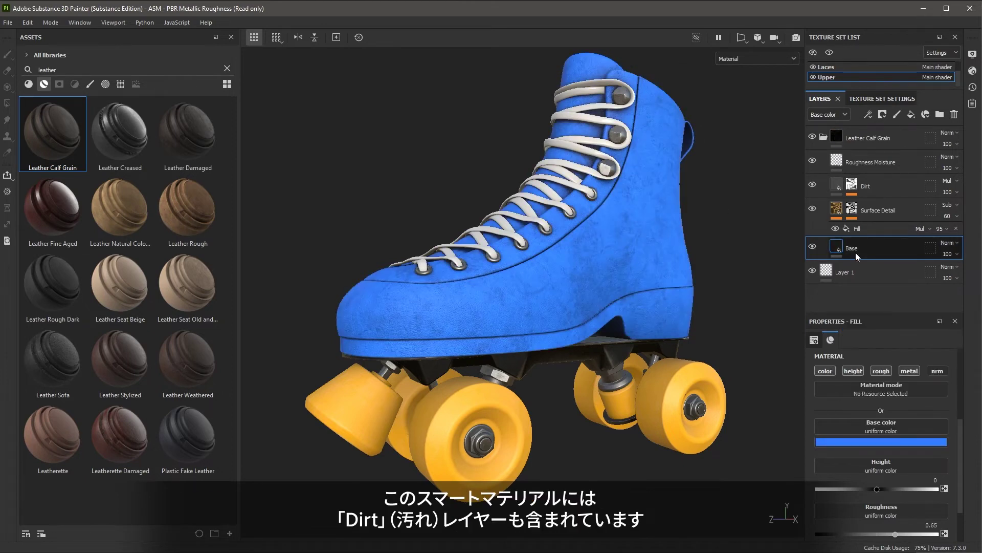
Check the Dirt layer's effect, then set its base color in the Leather Calf Grain group to blue 337eff sampled from the Base layer.
left_click(813, 186)
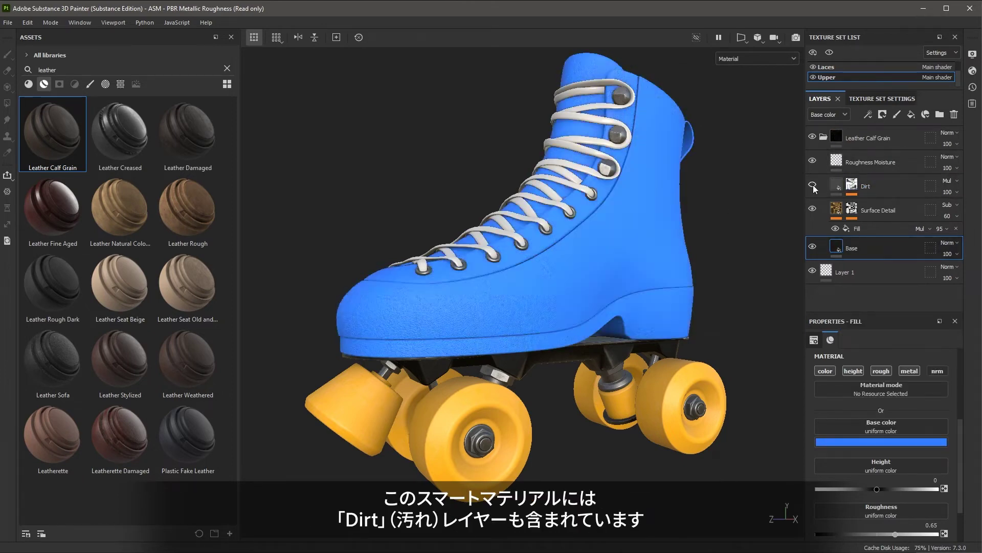
left_click(813, 185)
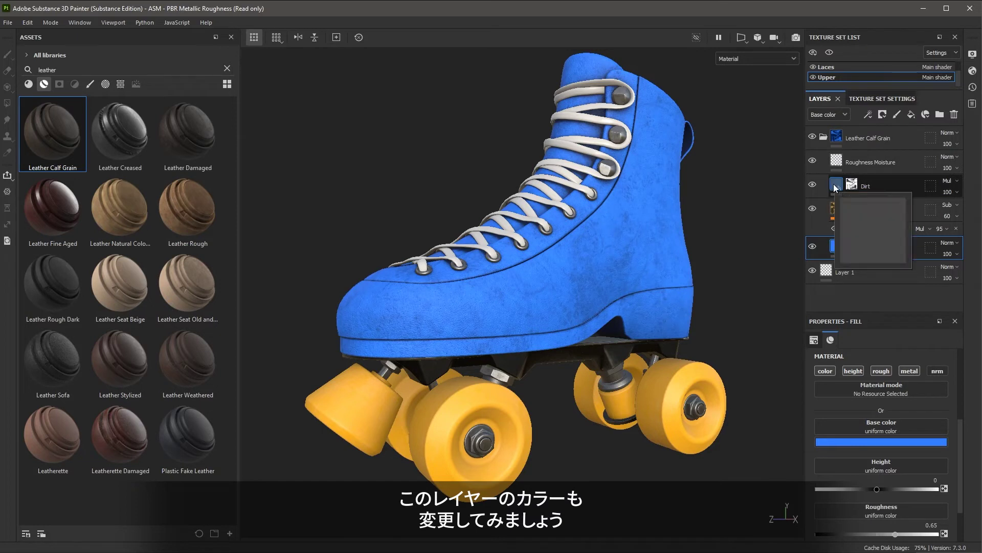
left_click(836, 188)
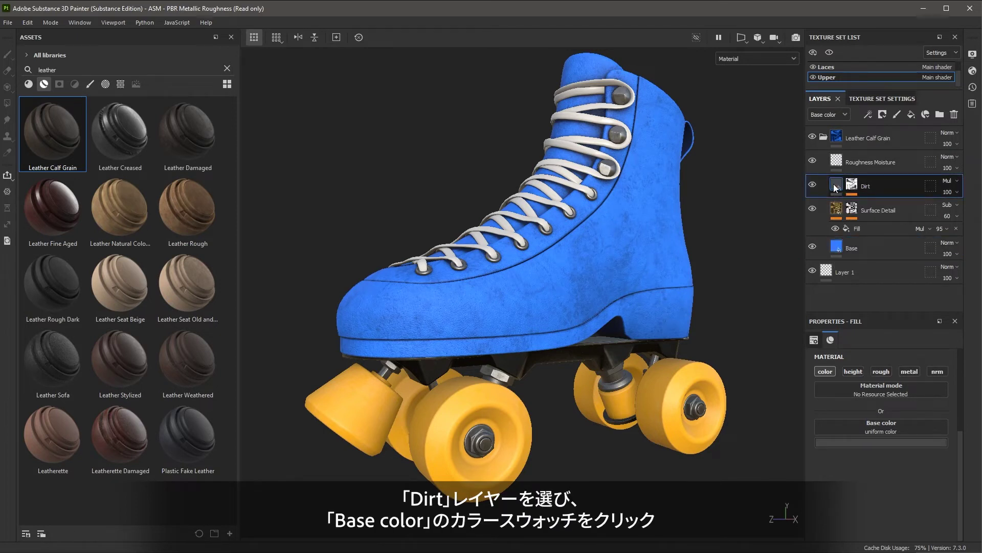
left_click(845, 443)
left_click(937, 328)
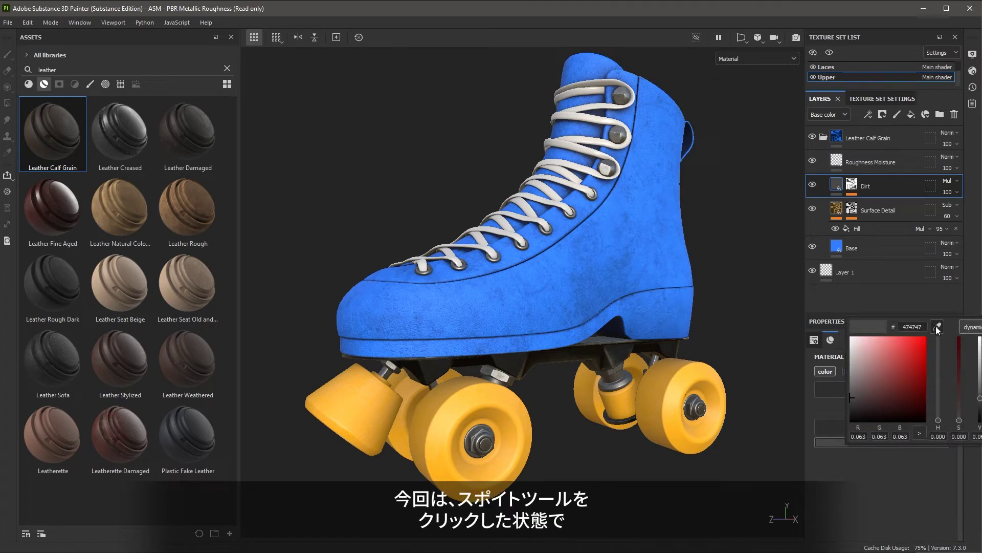
left_click_drag(936, 326, 839, 241)
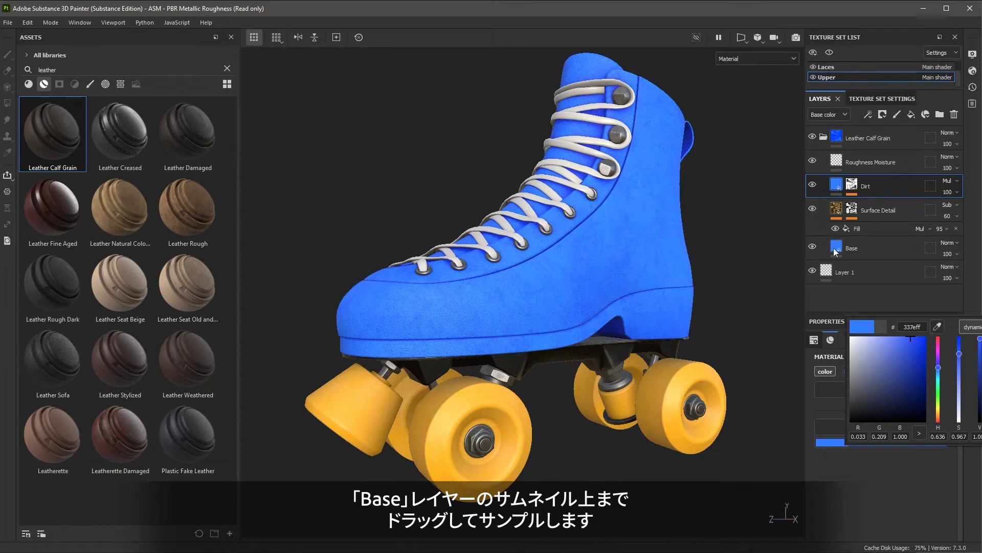
left_click(775, 259)
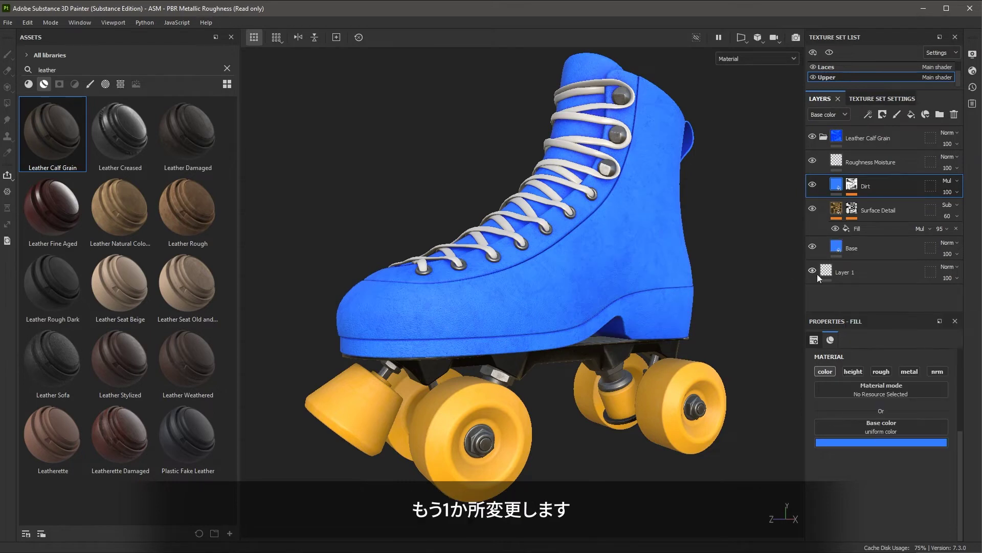
Lower the roughness of the Base layer in the Leather Calf Grain group to 0.1079 and view the back of the boot.
left_click(870, 248)
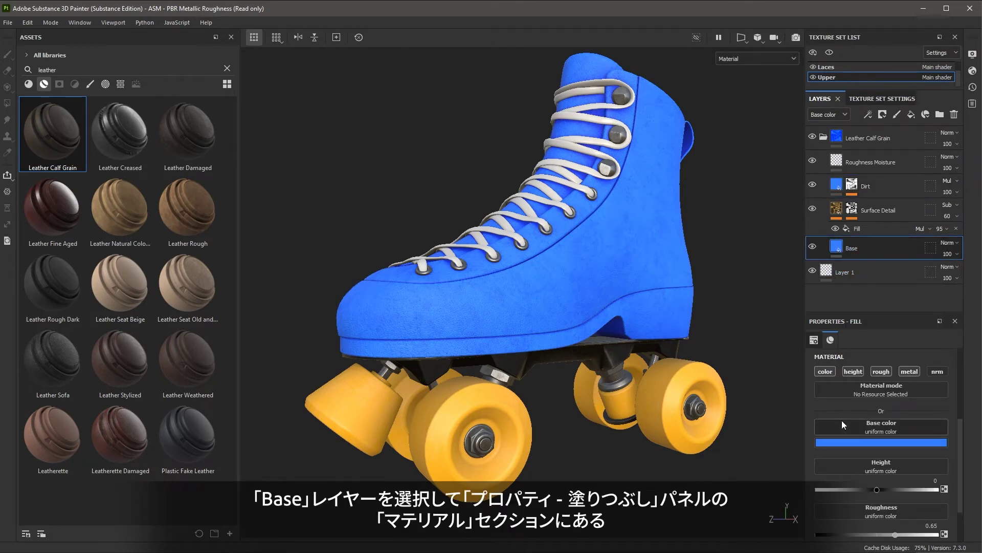
scroll(847, 478, "down", 2)
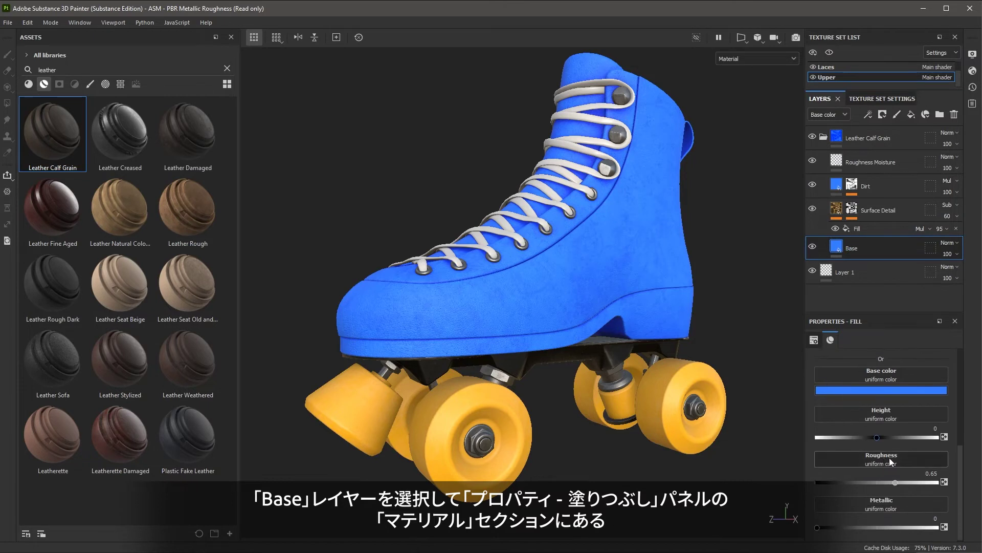
left_click_drag(895, 483, 829, 486)
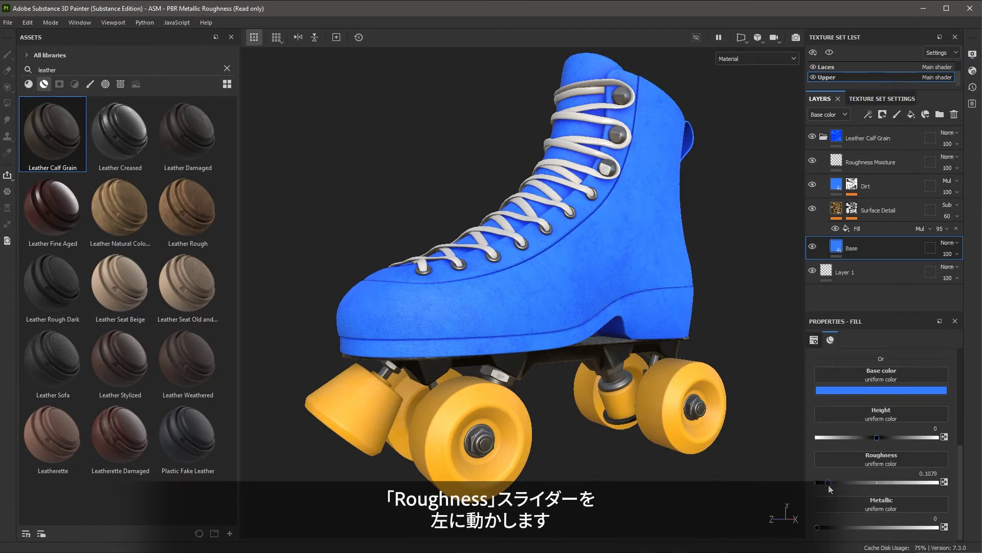
left_click_drag(565, 299, 566, 233, "alt")
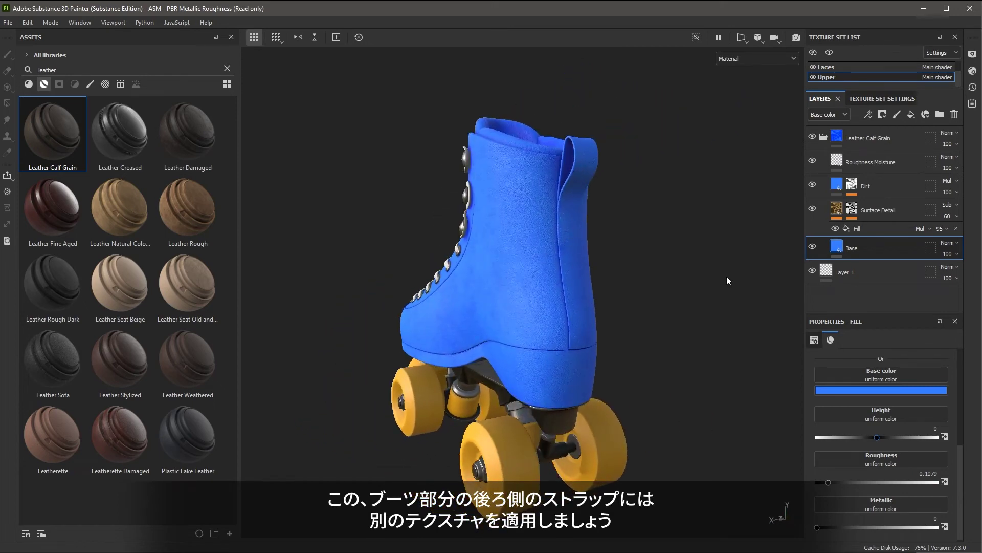
Collapse the Leather Calf Grain group and duplicate it.
left_click(824, 137)
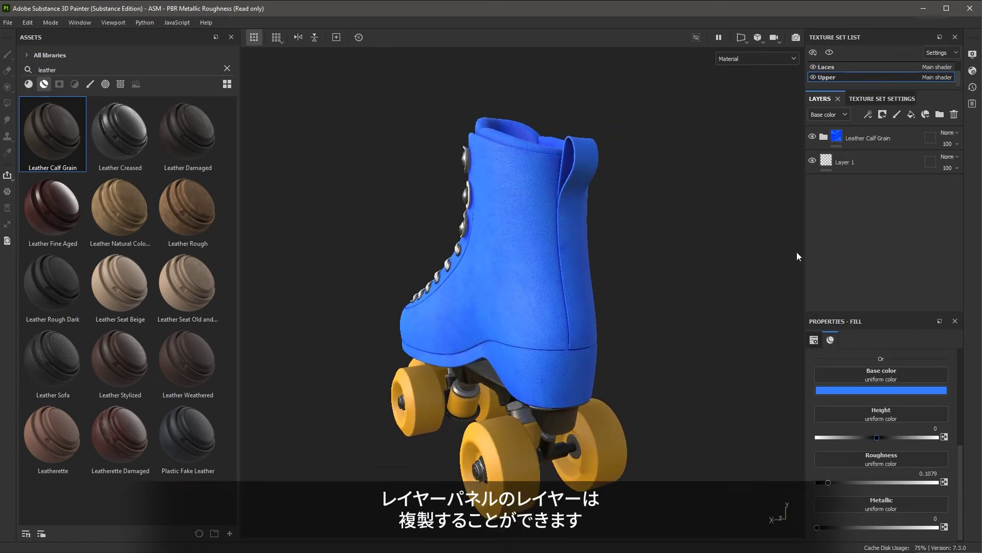
right_click(849, 131)
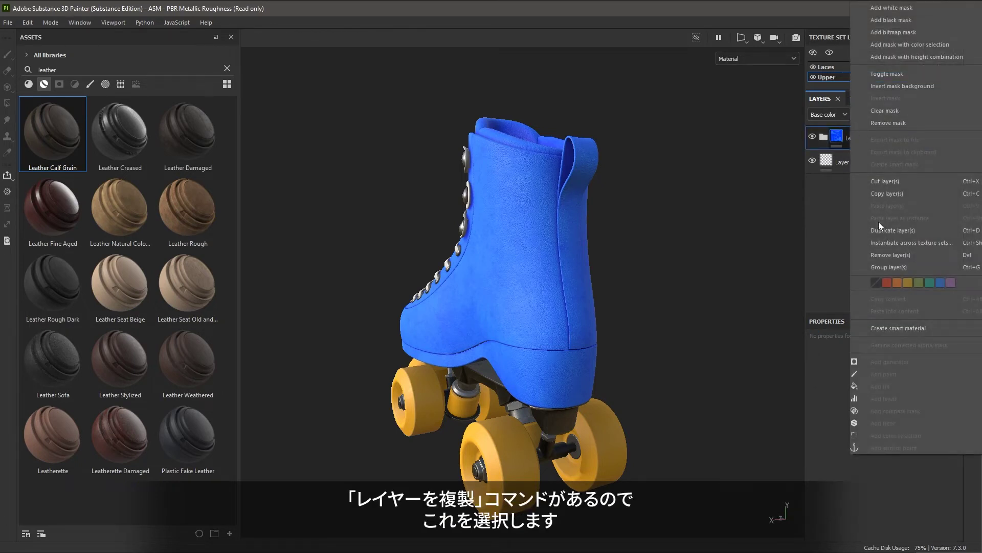
left_click(882, 229)
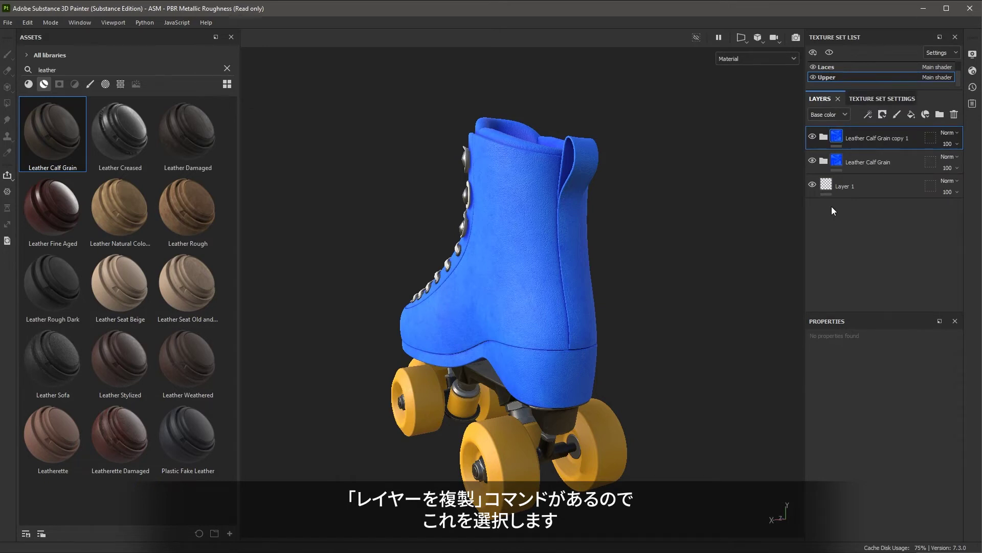
Set the base color of the Base layer in the duplicated leather group to yellow e0a016 sampled from the color scheme.
left_click(825, 137)
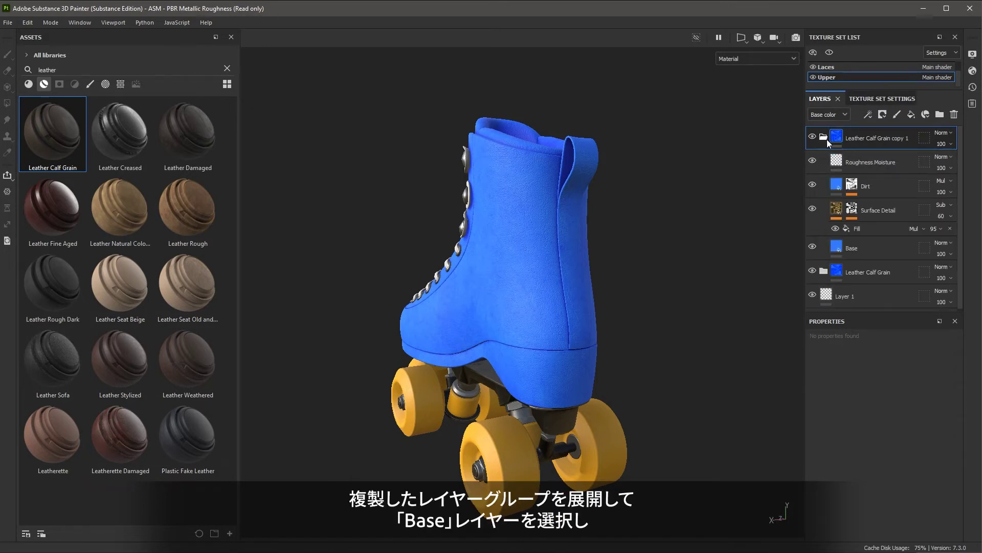
left_click(852, 249)
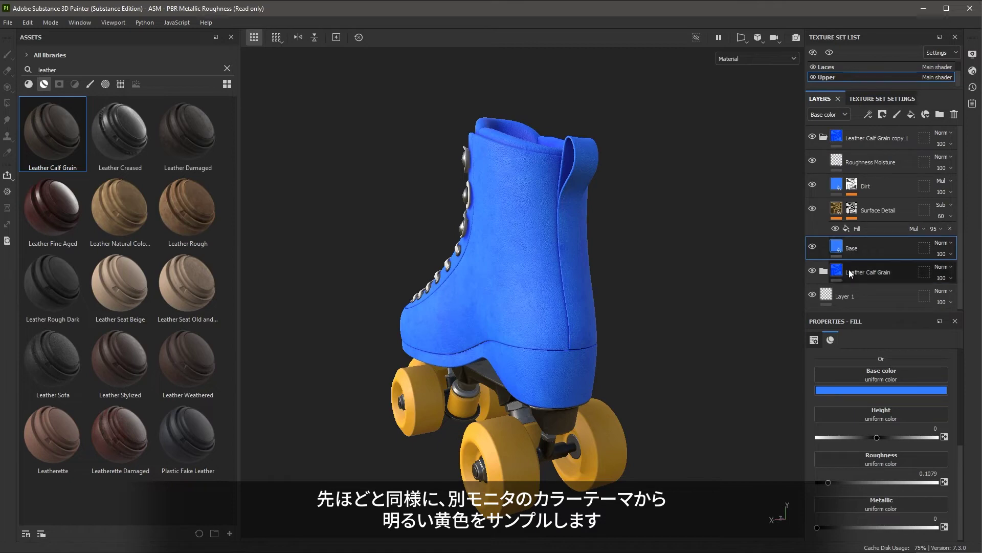
left_click(825, 390)
left_click(918, 401)
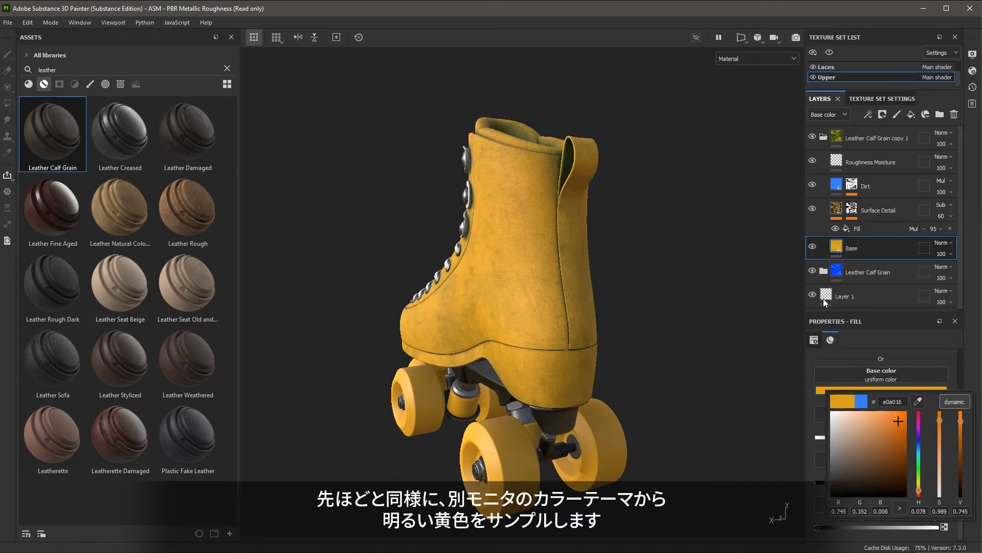
Set the base color of the duplicated group's Dirt layer to yellow e0a016 sampled from its Base layer, and collapse the group.
left_click(838, 186)
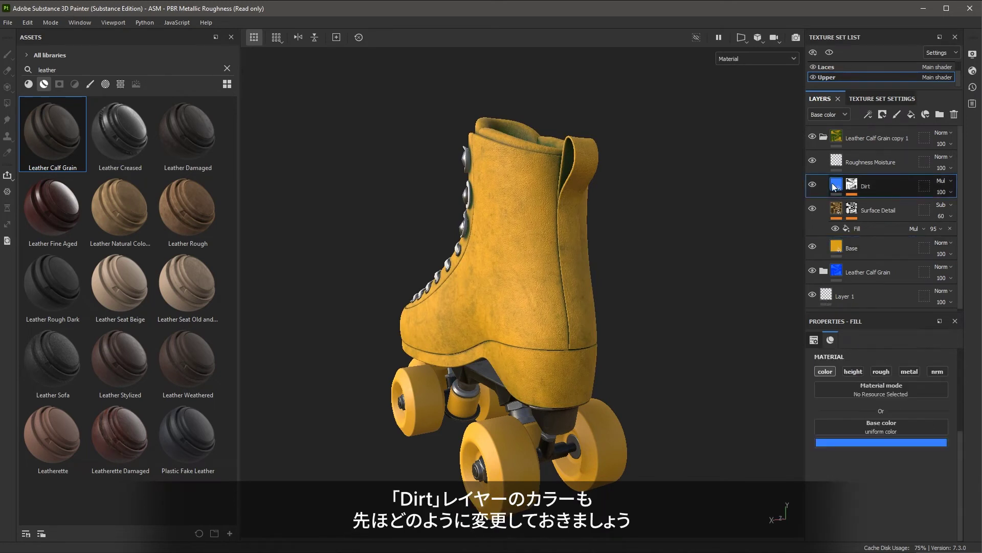
left_click(822, 444)
left_click(913, 323)
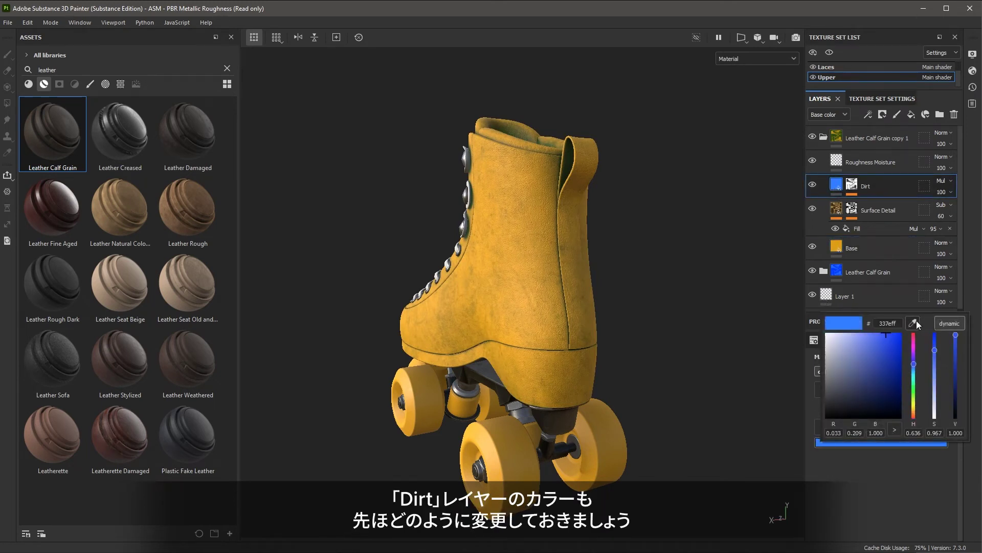
left_click(836, 247)
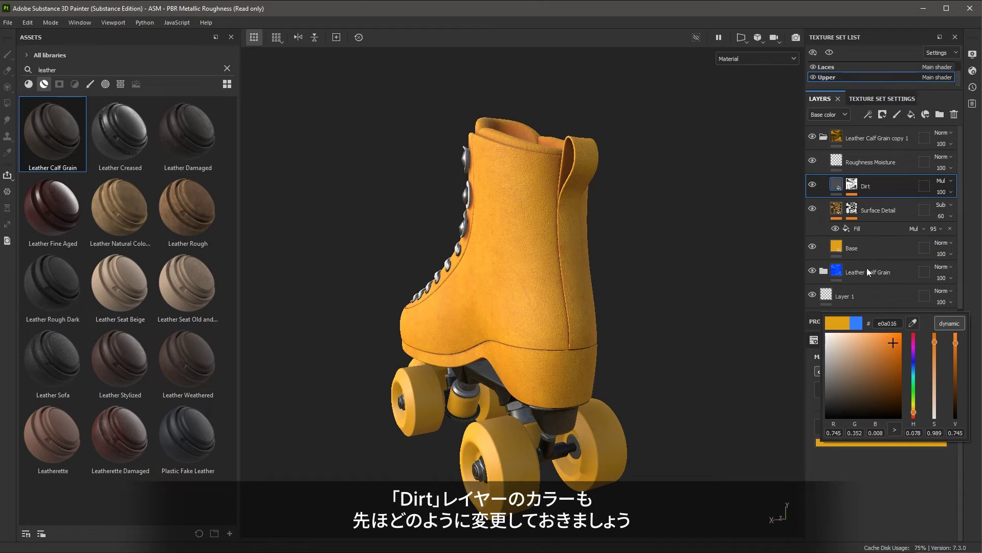
left_click(880, 495)
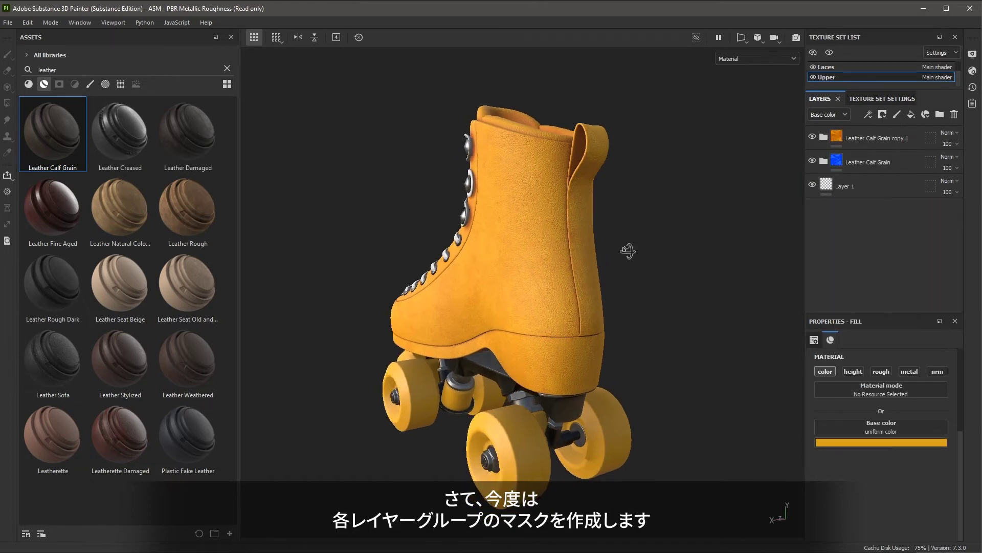
Restrict the geometry mask of the duplicated leather group to the Loop strap at the back of the boot and leave mask editing.
left_click(932, 139)
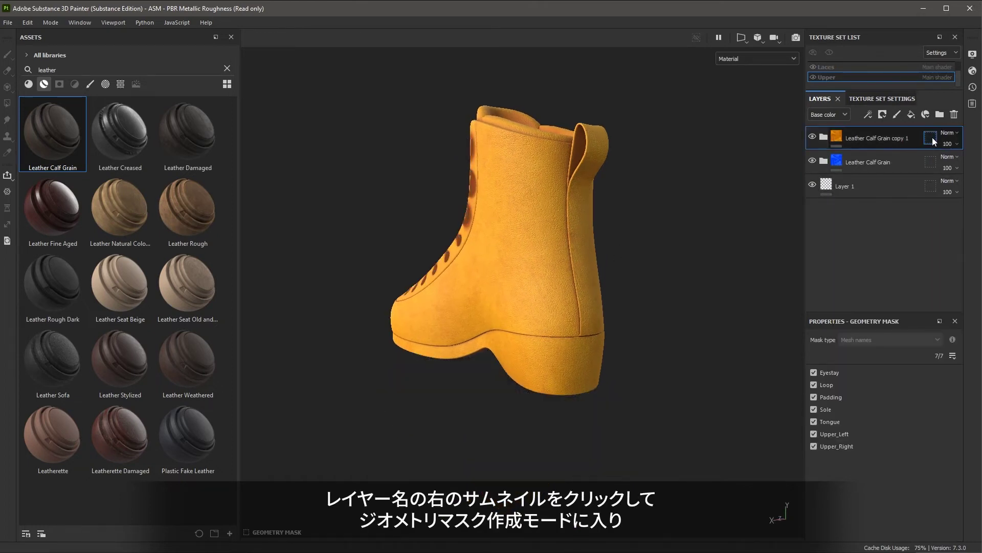
left_click_drag(299, 82, 732, 417, "ctrl")
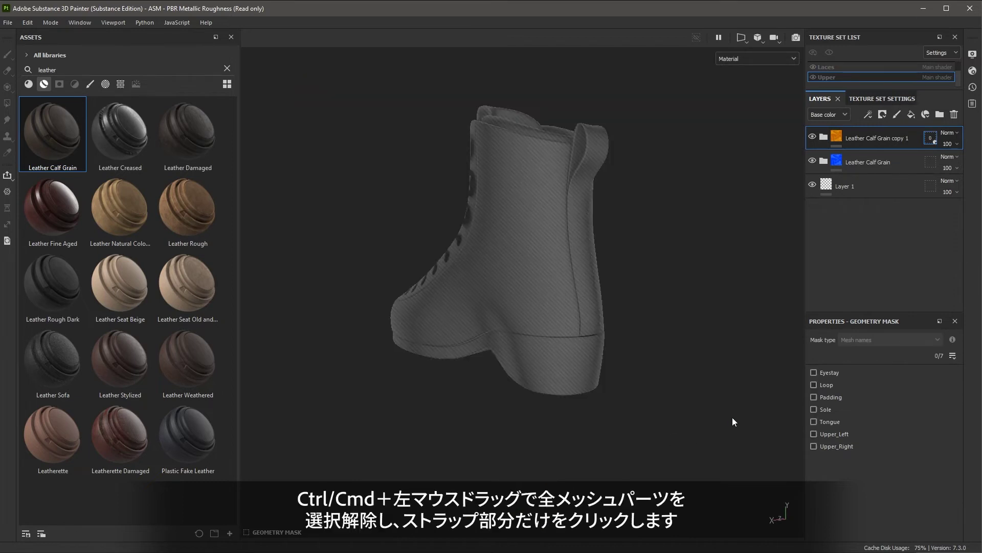
left_click(598, 165)
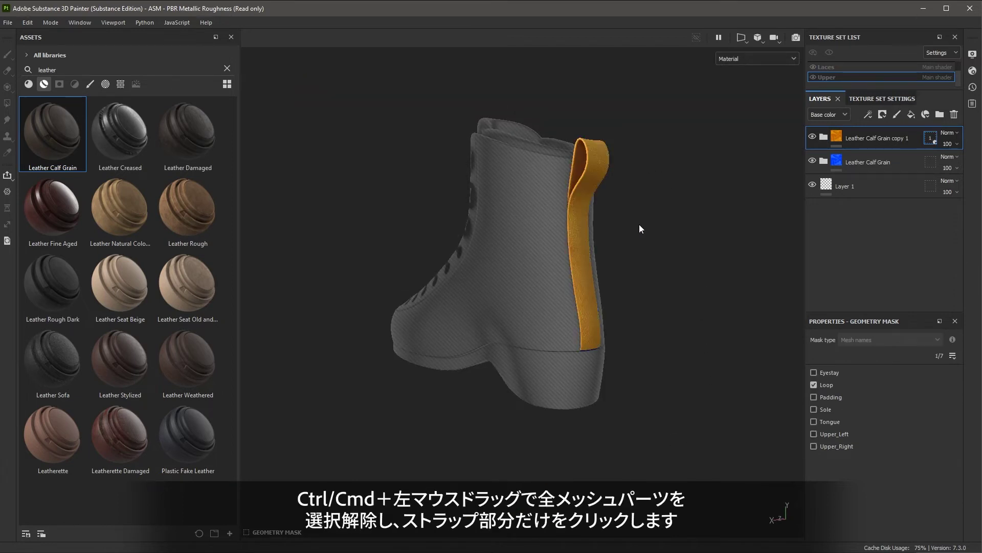
left_click(837, 136)
left_click_drag(662, 302, 631, 318, "alt")
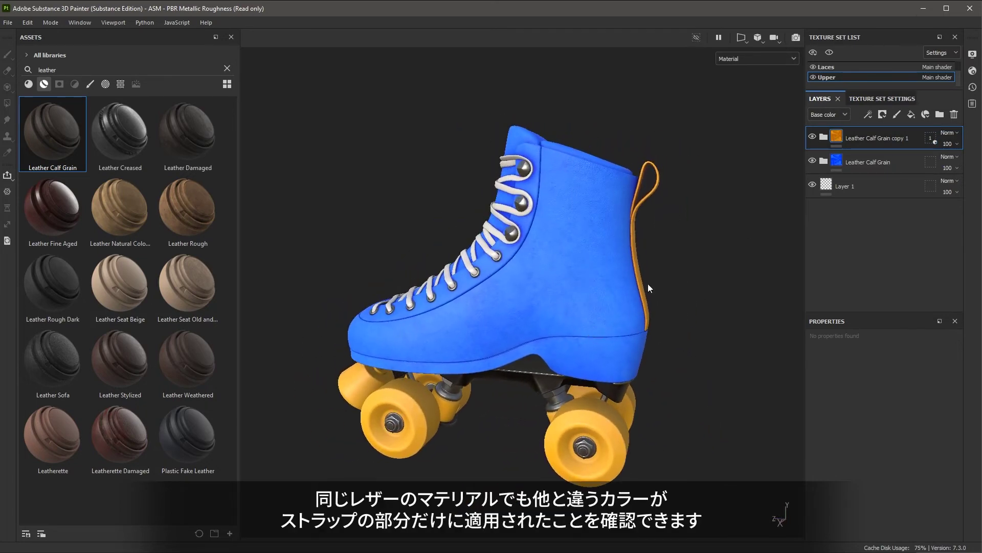
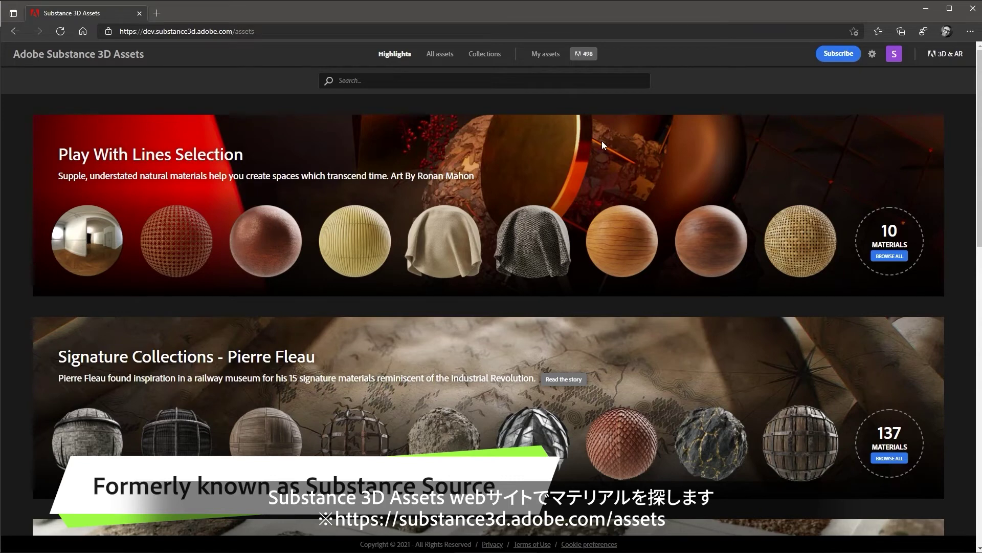
Switch to the Substance 3D Assets website, search for "rope" and open the Climbing Rope material page.
type("rope")
key("Return")
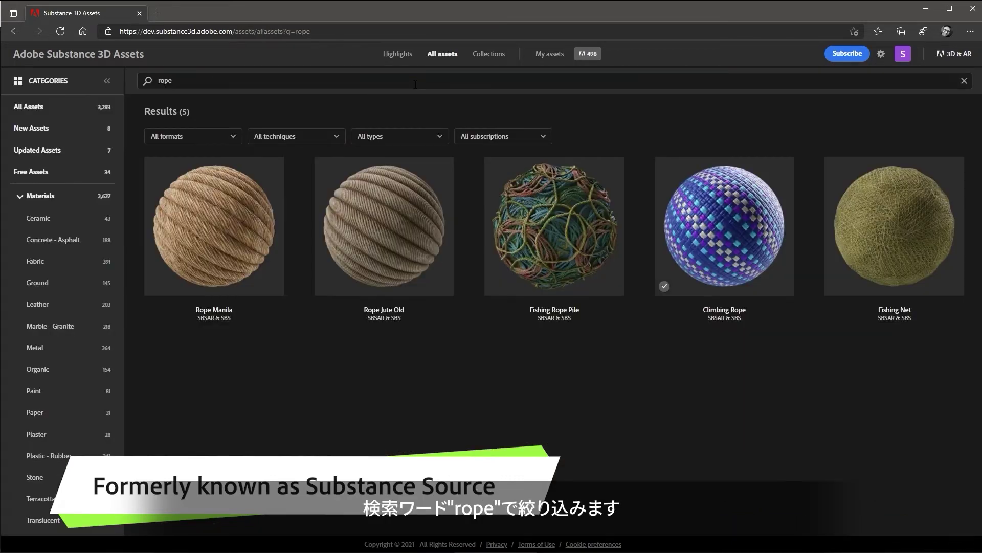
left_click(699, 225)
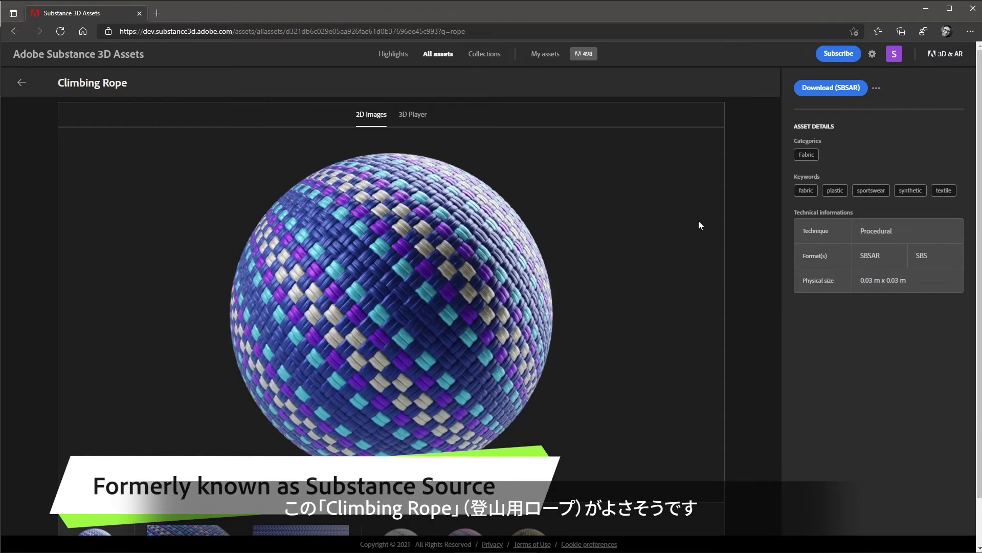
Return to the search results, search the assets for "cotton tech" and open the Cotton Technical Fabric page.
left_click(18, 84)
double_click(192, 81)
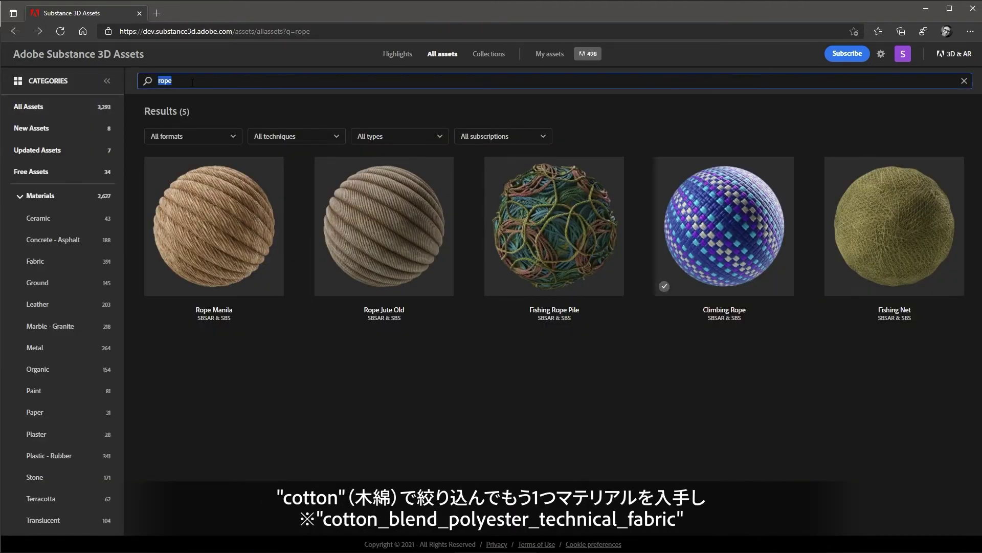
type("cotton tech")
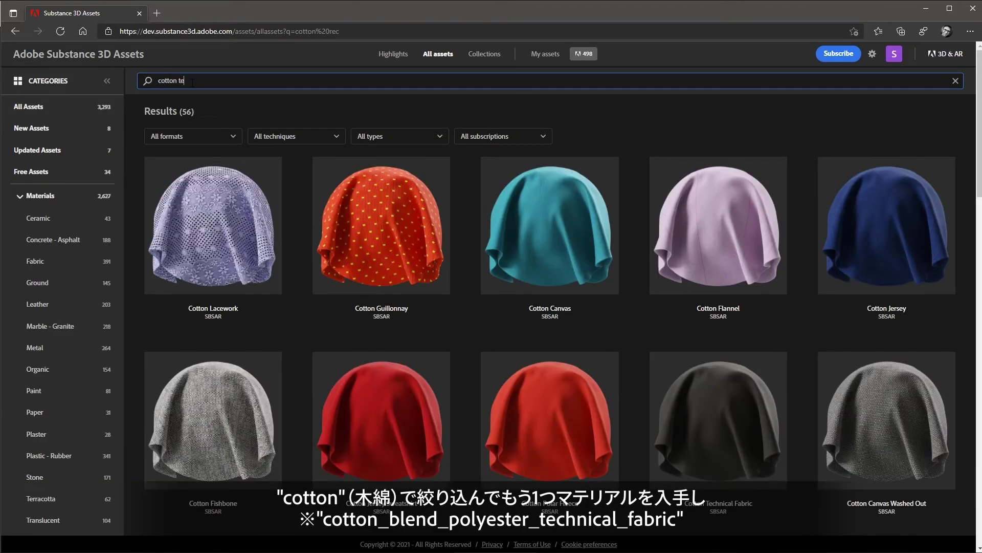
left_click(716, 395)
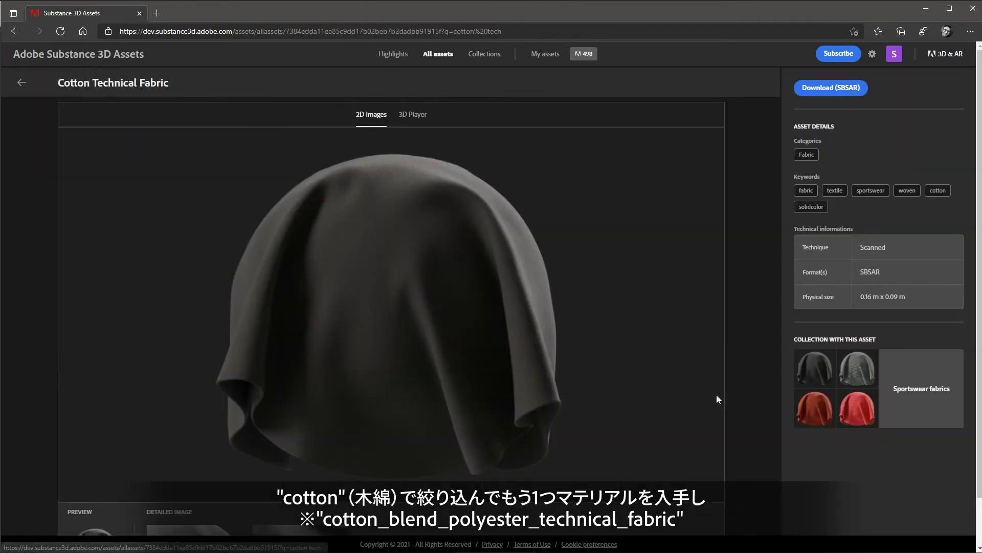
Go back, search the assets for "suede" and open the Suede Brushed Downwards material.
left_click(20, 83)
type("suede")
key("Return")
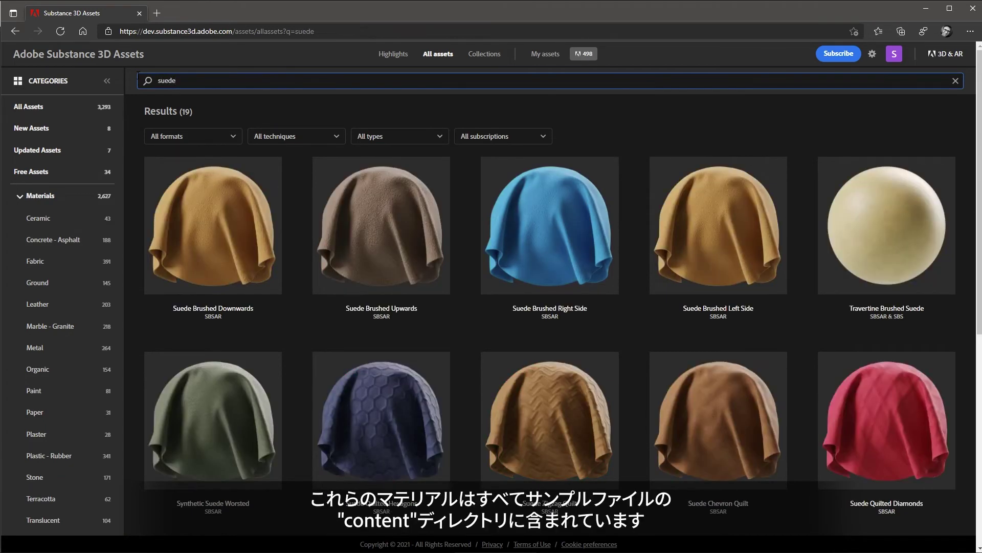
left_click(207, 194)
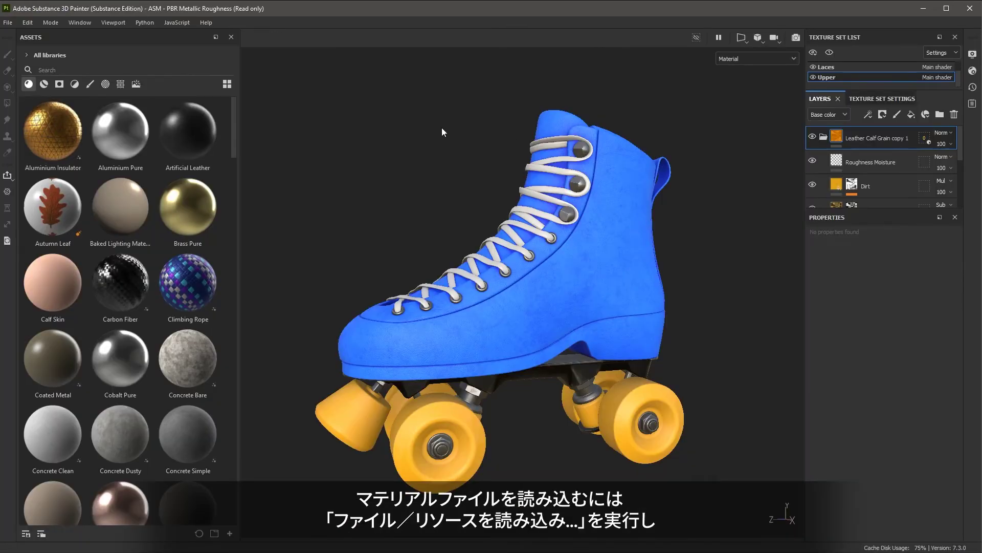
Add suede_brushed_downwards.sbsar, cotton_blend_polyester_technical_fabric.sbsar and climbing_rope.sbsar from the content folder as resources to import.
left_click(7, 22)
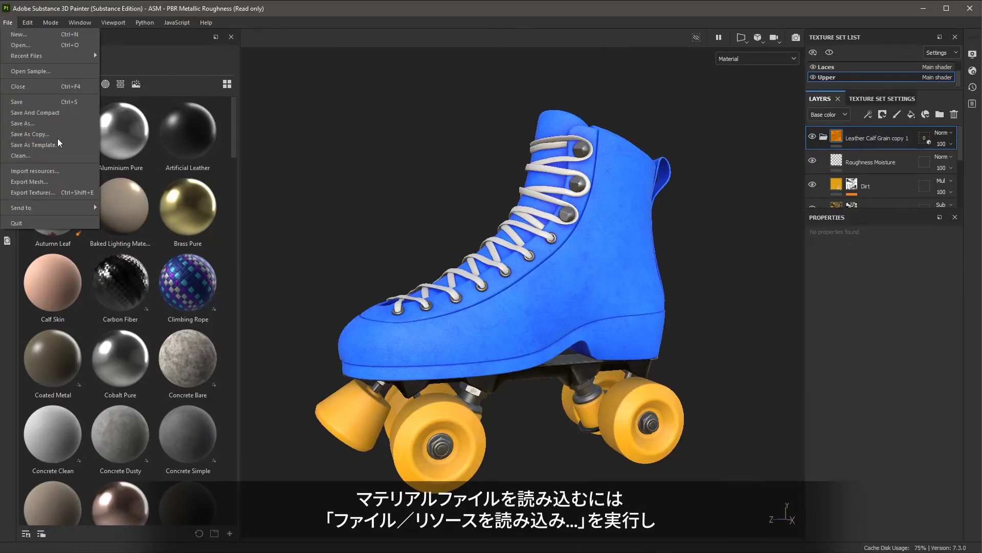
left_click(34, 171)
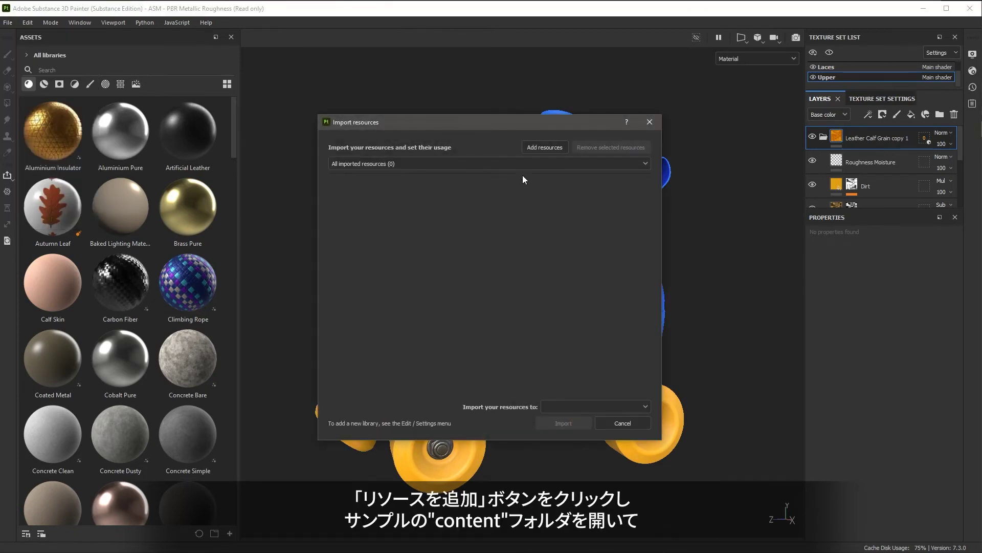
left_click(536, 147)
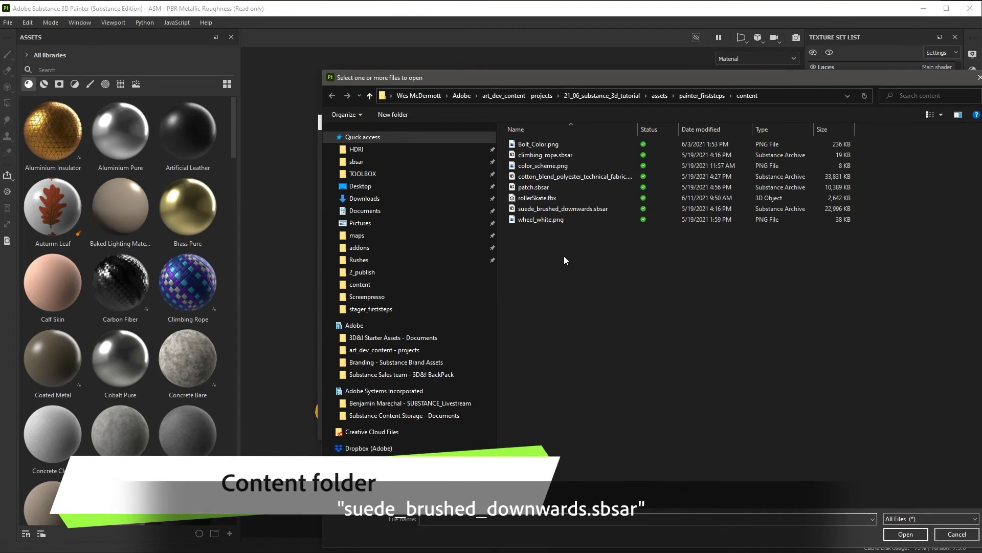
left_click(544, 209)
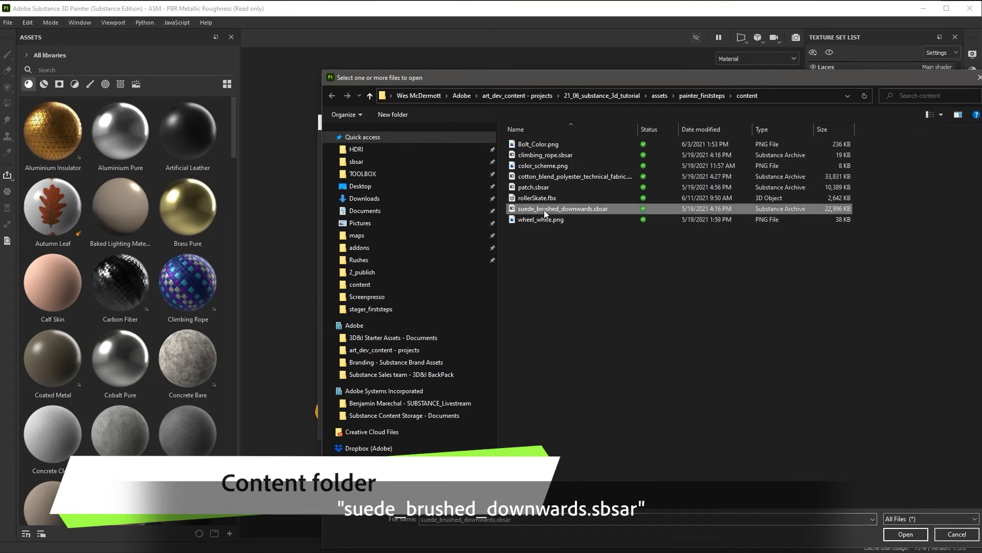
left_click(550, 176, "ctrl")
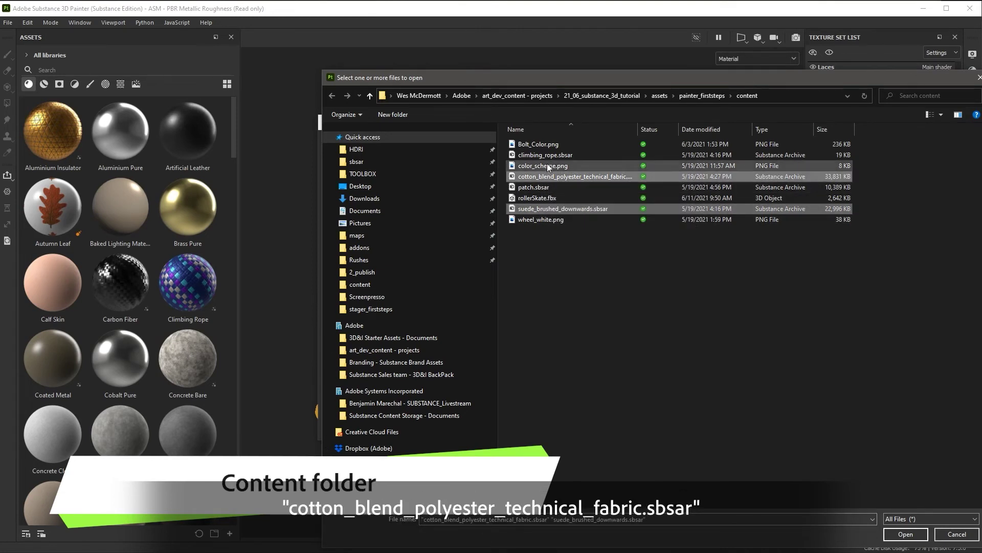
left_click(547, 155, "ctrl")
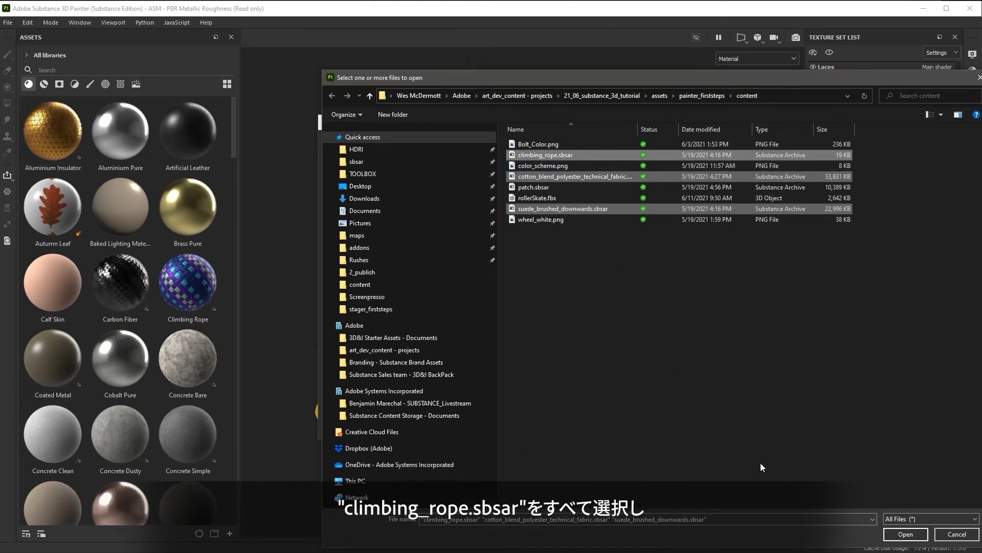
key("Return")
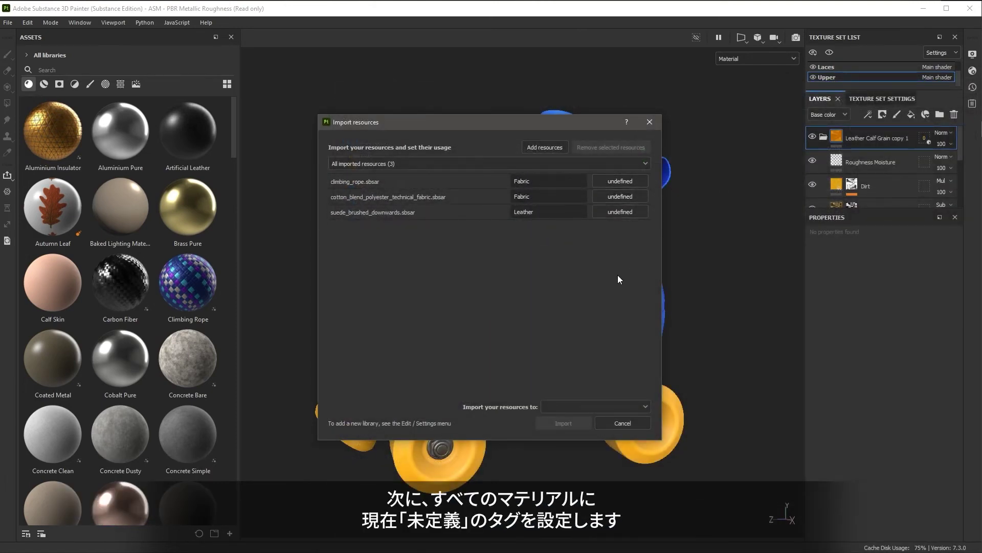
Set the usage of all three resources awaiting import to basematerial.
left_click(622, 180)
left_click(640, 195)
left_click(619, 196)
left_click(622, 211)
left_click(616, 218)
left_click(632, 235)
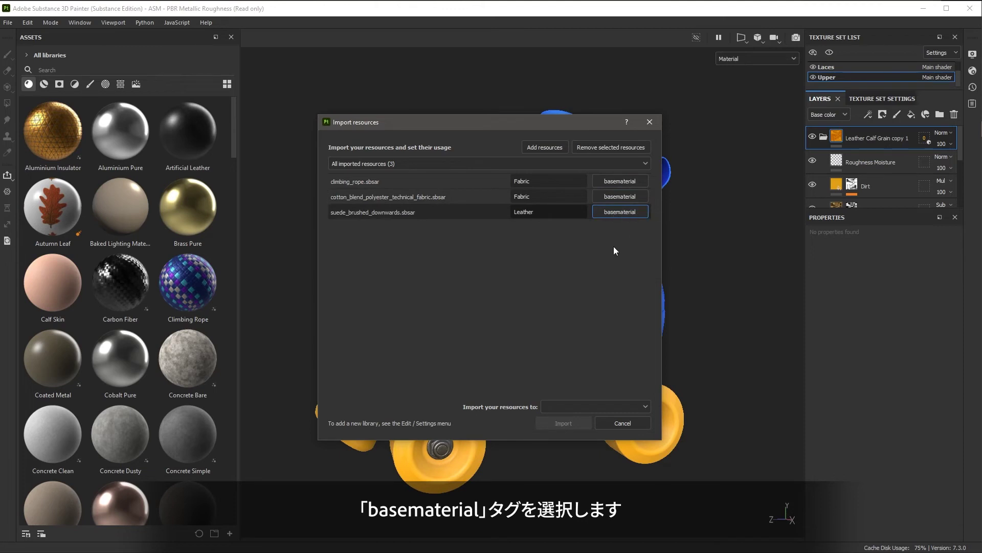
left_click(563, 290)
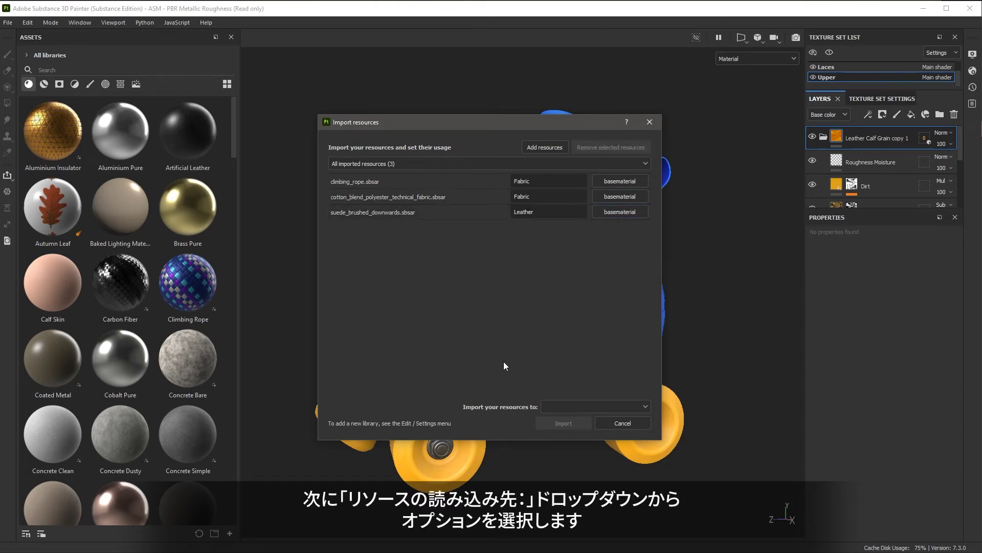
Import the three resources into the project 'ASM - PBR Metallic Roughness'.
left_click(640, 406)
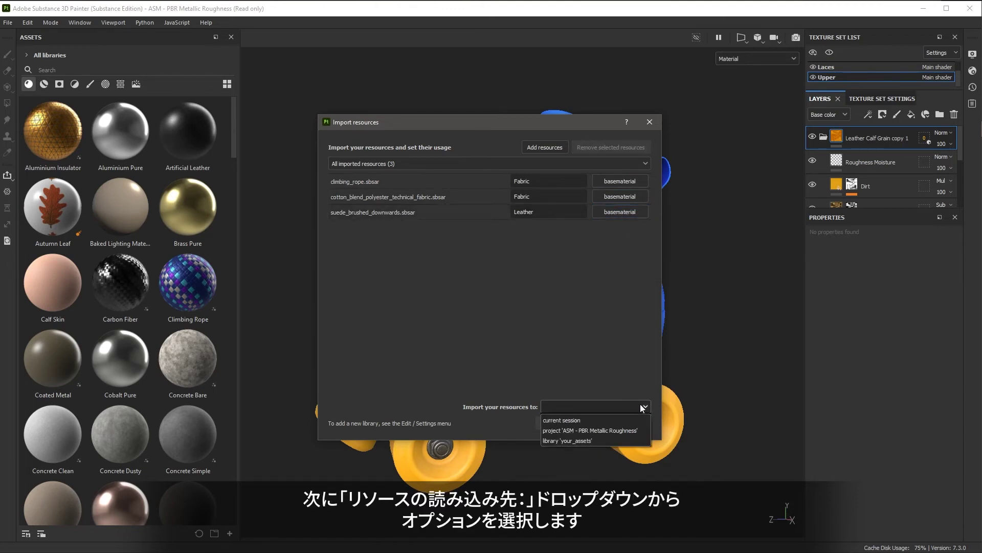
left_click(588, 431)
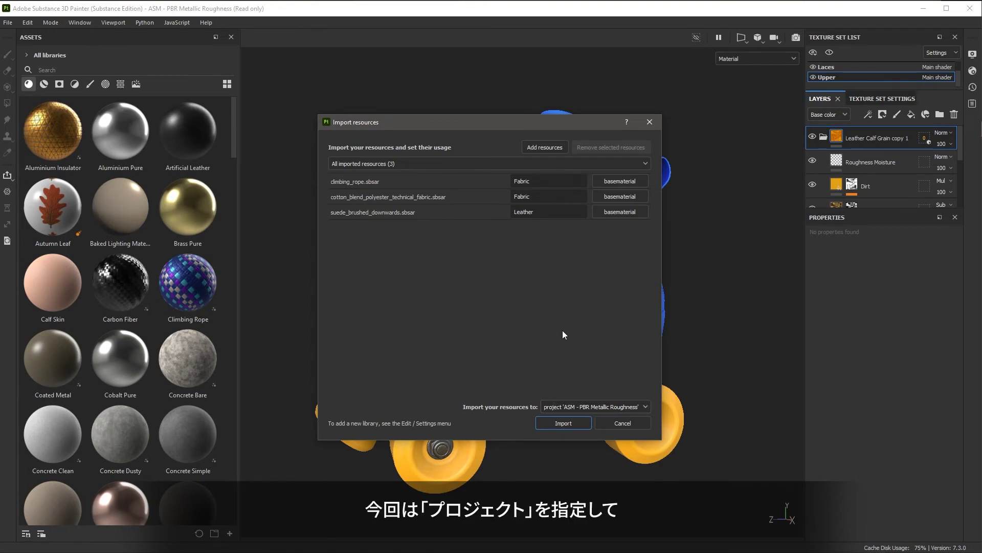
left_click(573, 424)
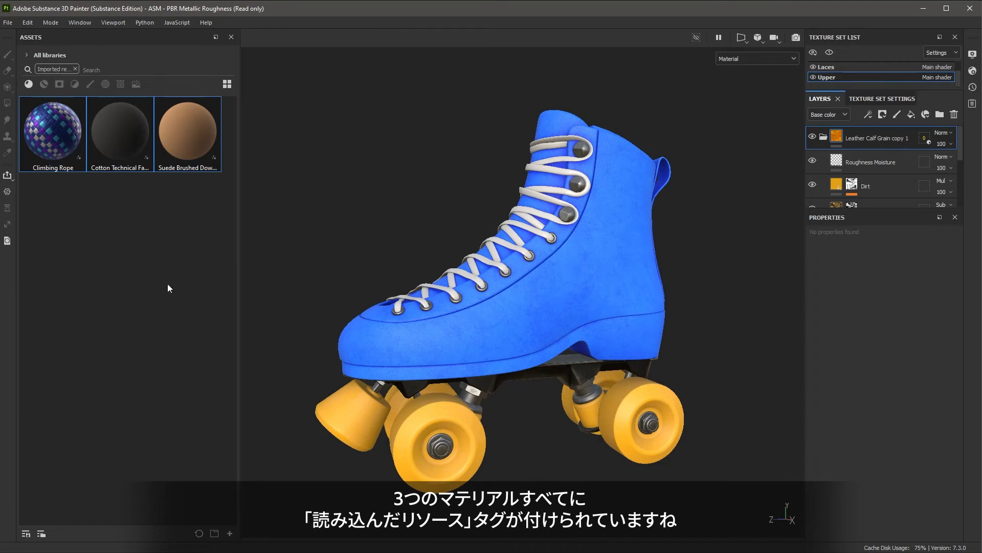
Clear the imported-resources filter, show only materials, and apply Climbing Rope to the skate's laces.
left_click(75, 69)
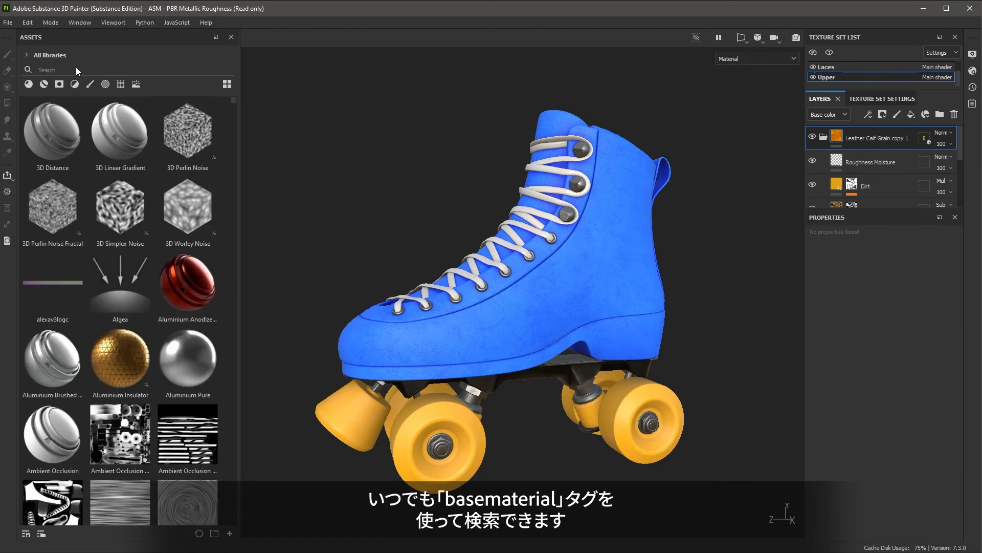
left_click(28, 84)
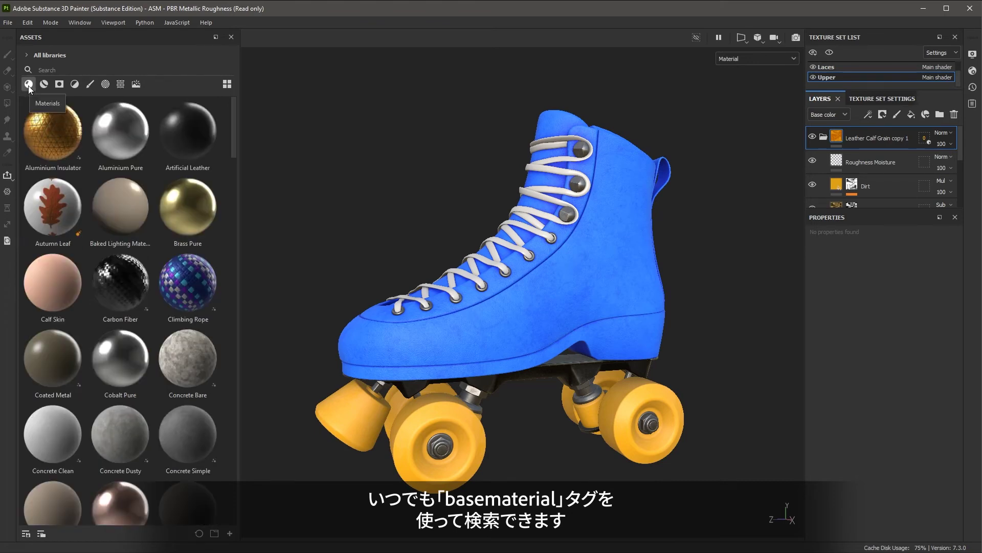
mouse_move(192, 295)
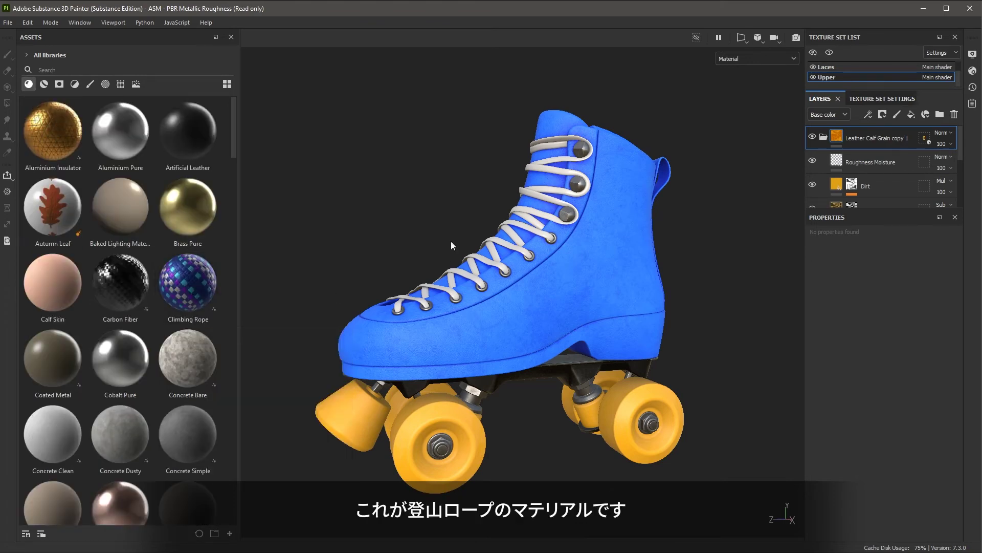
left_click_drag(185, 279, 532, 266)
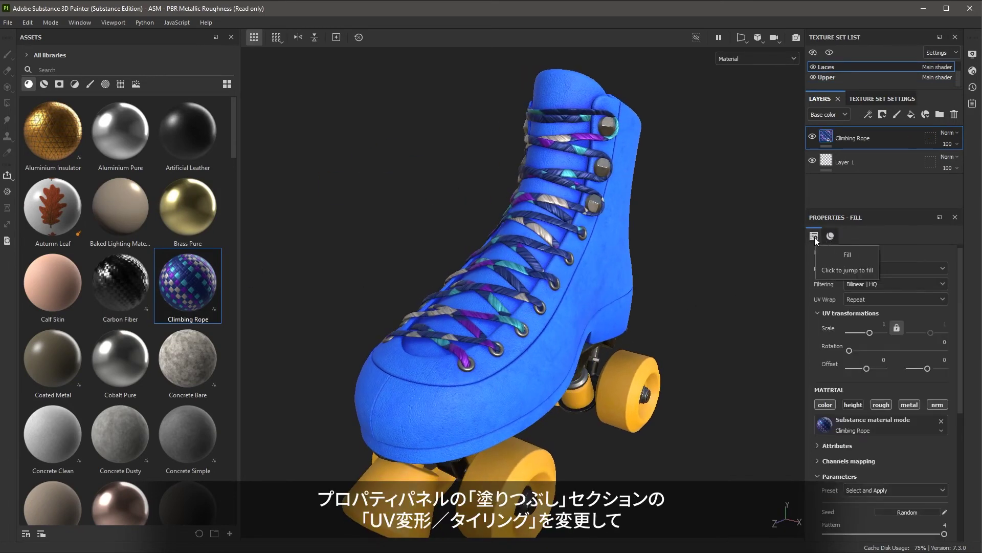
Set the UV scale of the Climbing Rope fill to 4.
left_click(883, 323)
type("4")
key("Return")
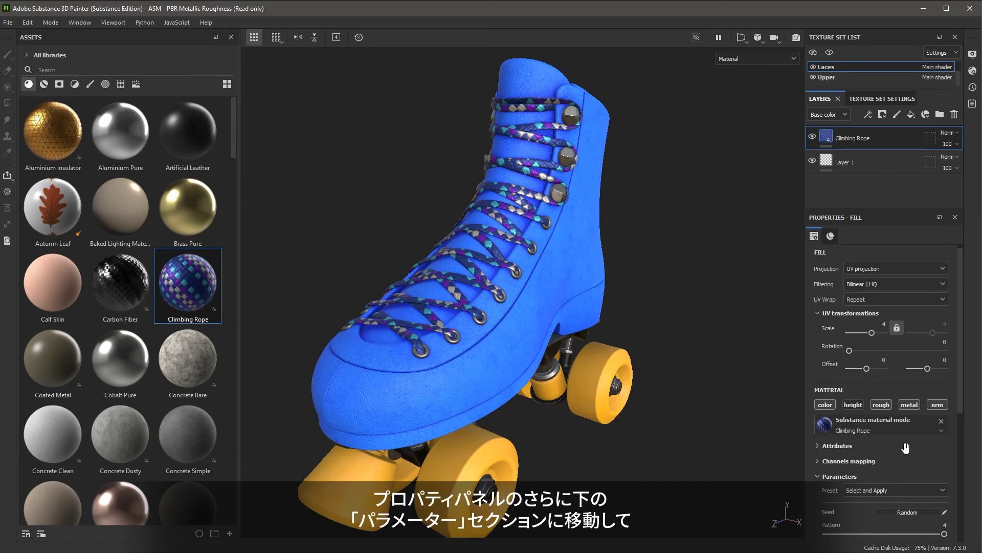
Recolor the Climbing Rope from the color theme: dark blue Color, yellow-orange Pattern Color 2 and bright blue Pattern Color 3.
scroll(888, 305, "down", 5)
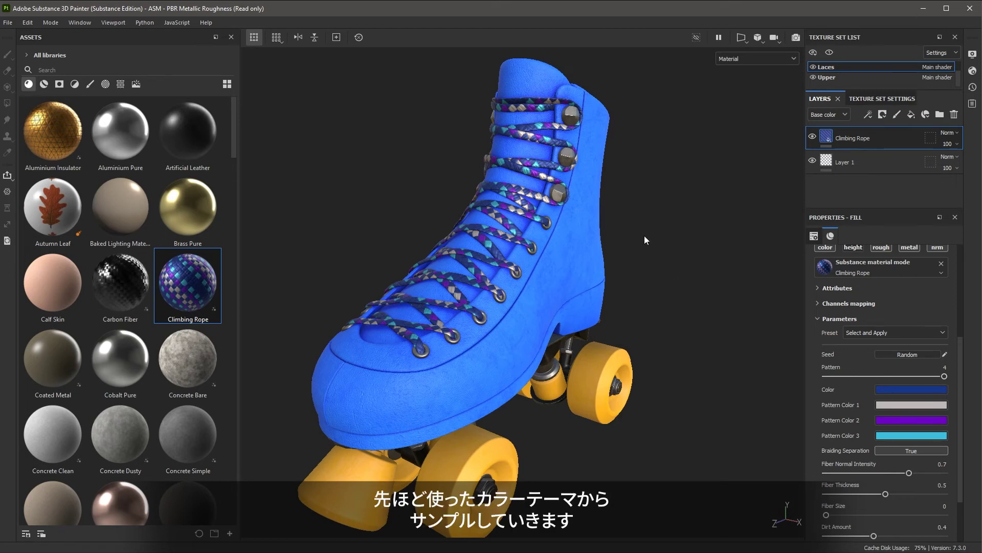
left_click(892, 390)
left_click(882, 420)
left_click(971, 430)
left_click(911, 435)
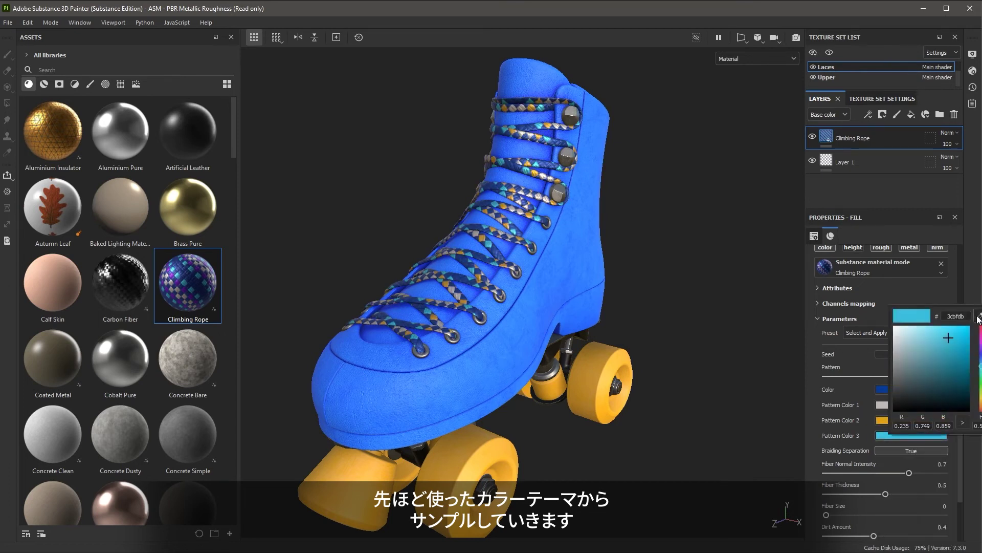
Search the materials for "cotton" and apply Cotton Technical Fabric to the boot's Upper texture set.
left_click_drag(686, 283, 578, 256, "alt")
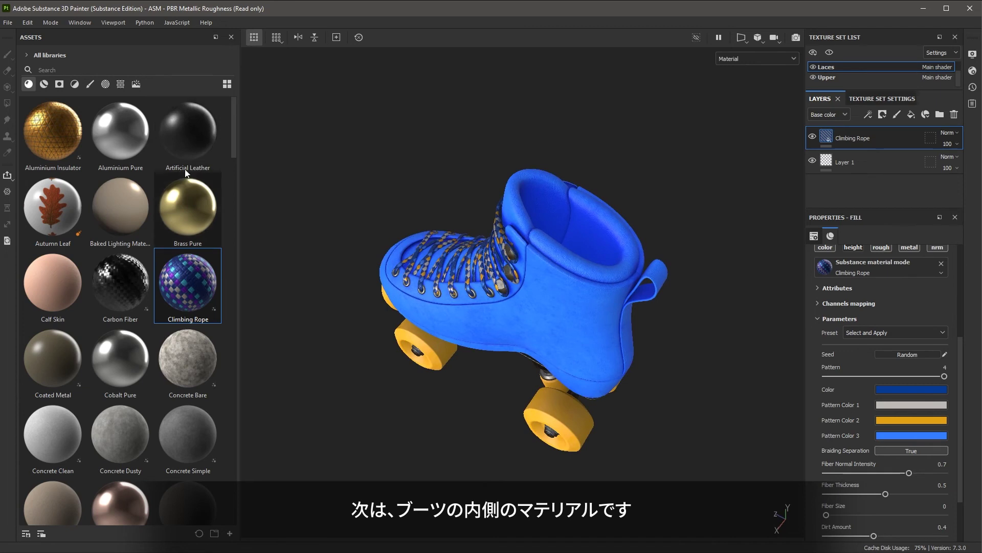
left_click(29, 85)
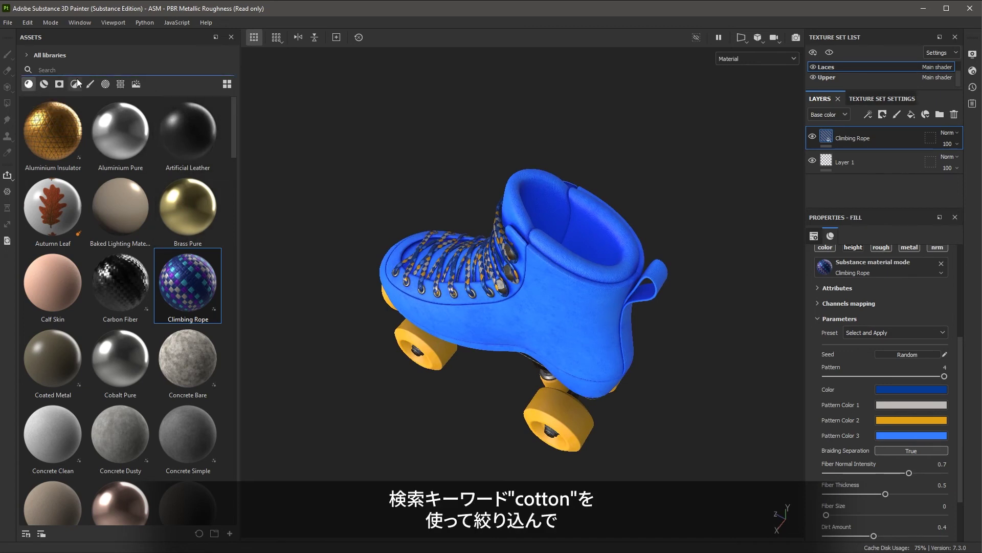
type("cotton")
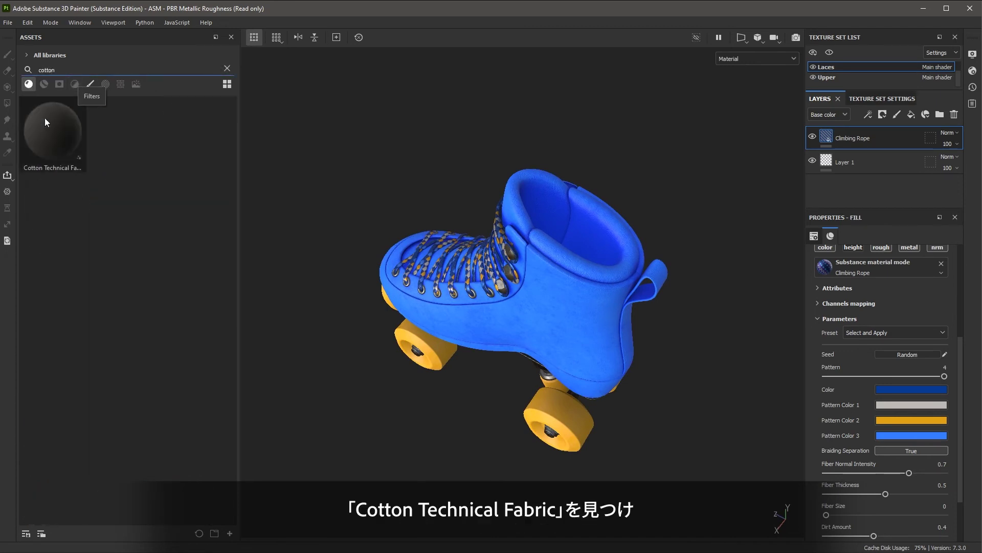
left_click_drag(44, 123, 514, 299)
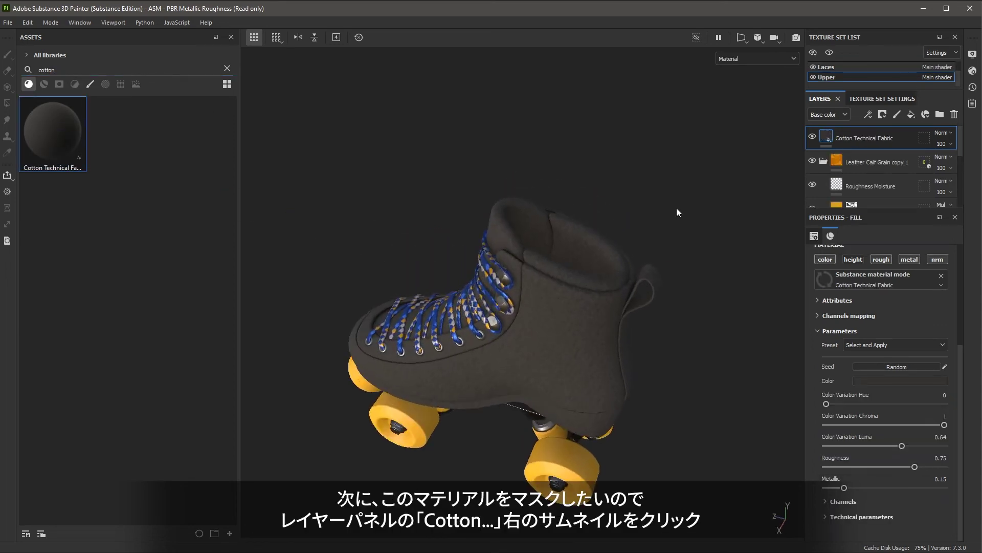
Restrict the Cotton Technical Fabric layer's geometry mask to the Padding mesh inside the boot and leave mask editing.
left_click_drag(677, 208, 564, 235, "alt")
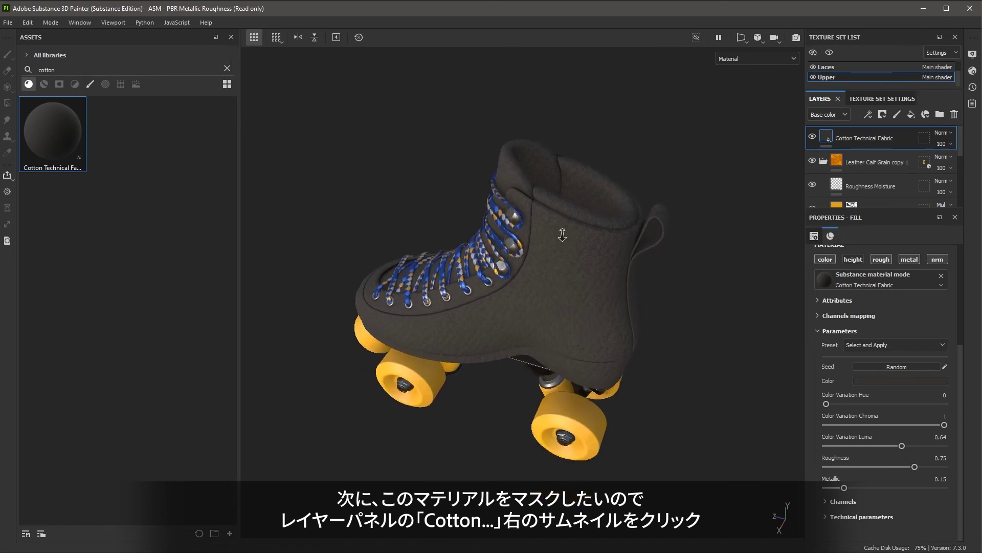
left_click(927, 136)
left_click_drag(286, 92, 698, 447, "ctrl")
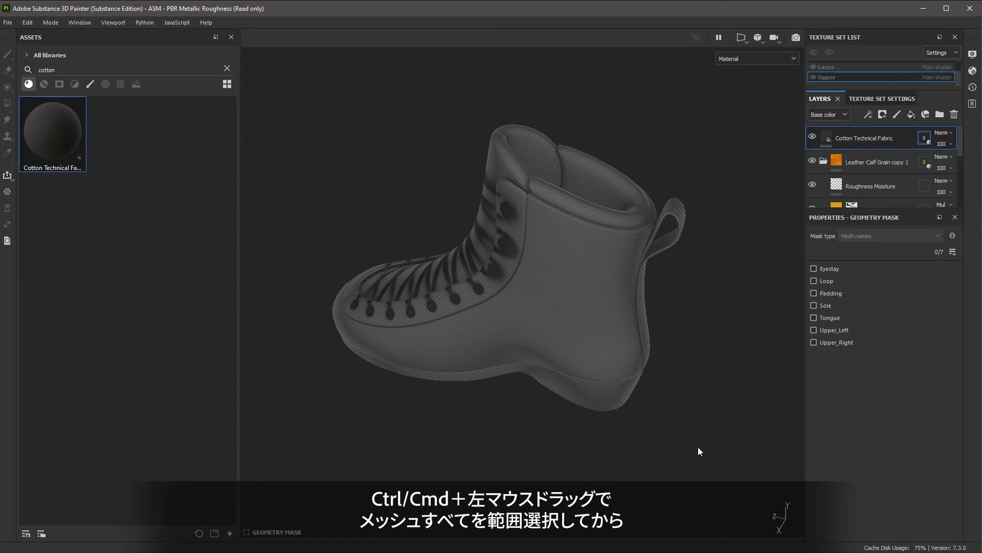
left_click(599, 168)
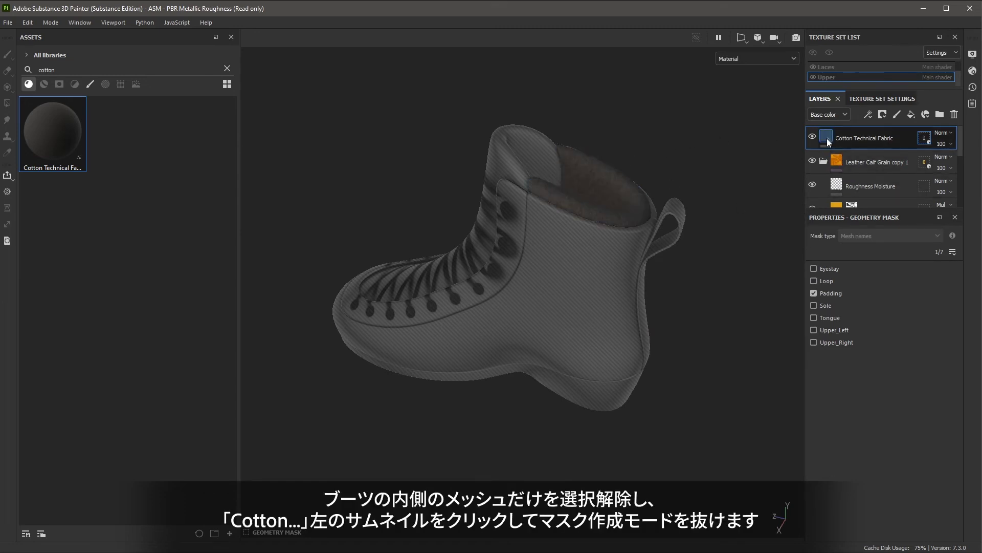
left_click(827, 137)
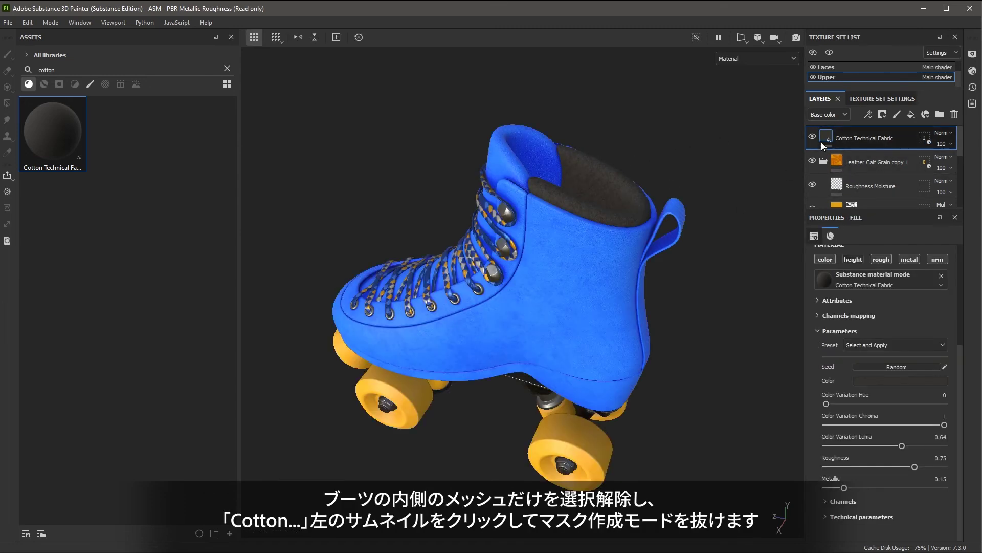
Set the Cotton Technical Fabric color to the dark blue 073b94 sampled from the color theme.
left_click(856, 381)
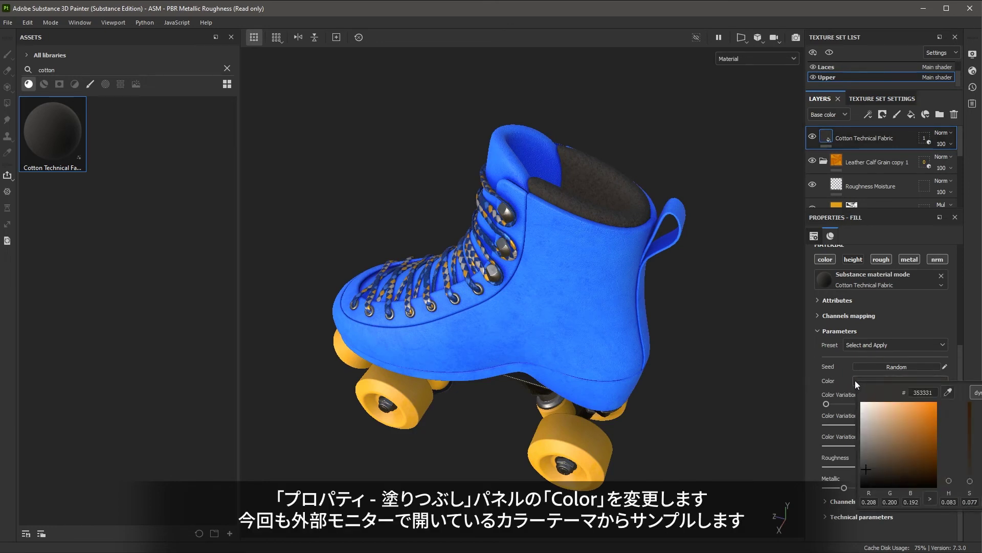
left_click(948, 392)
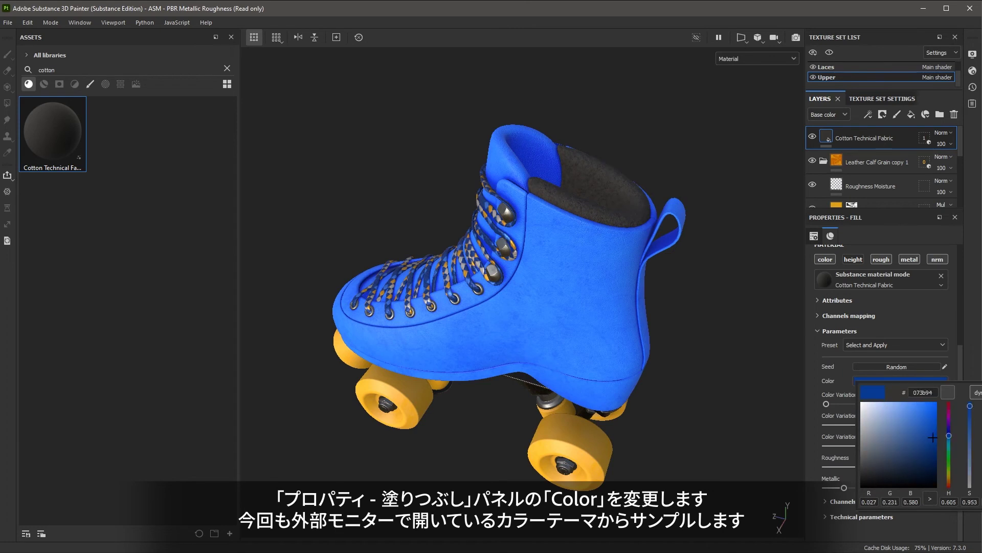
left_click(701, 285)
Include only the Loop strap in the geometry mask of the Leather Calf Grain copy 1 group and leave mask editing.
left_click_drag(680, 305, 650, 179, "alt")
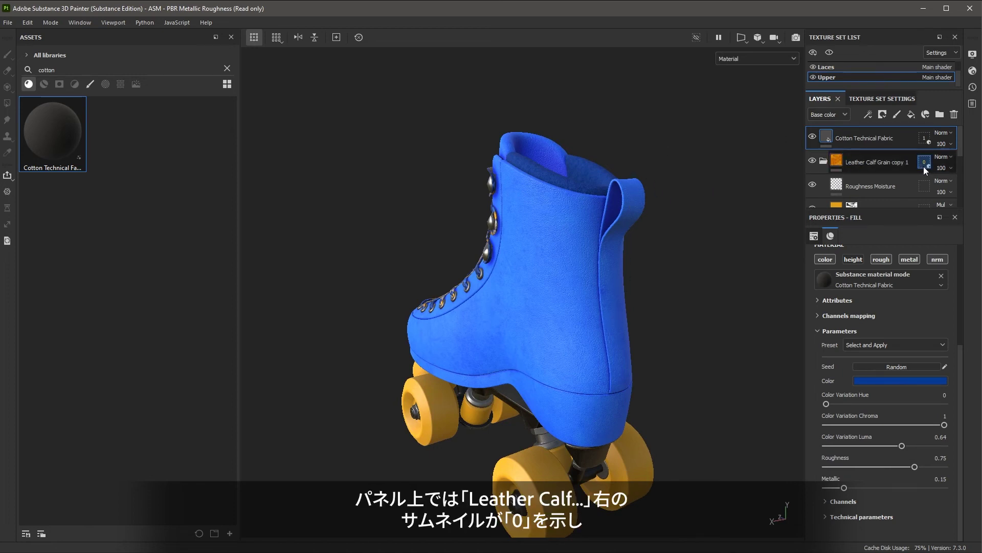
mouse_move(923, 166)
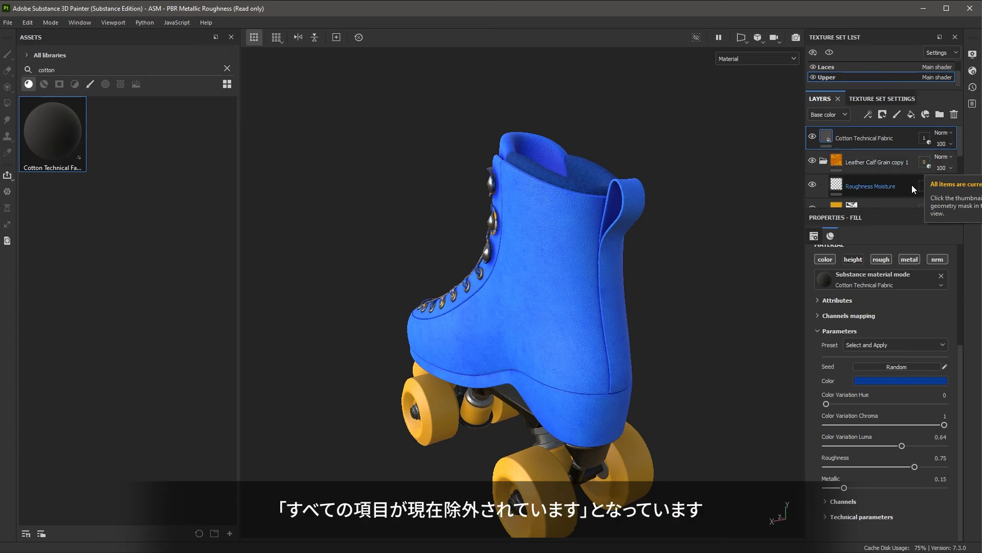
left_click(925, 162)
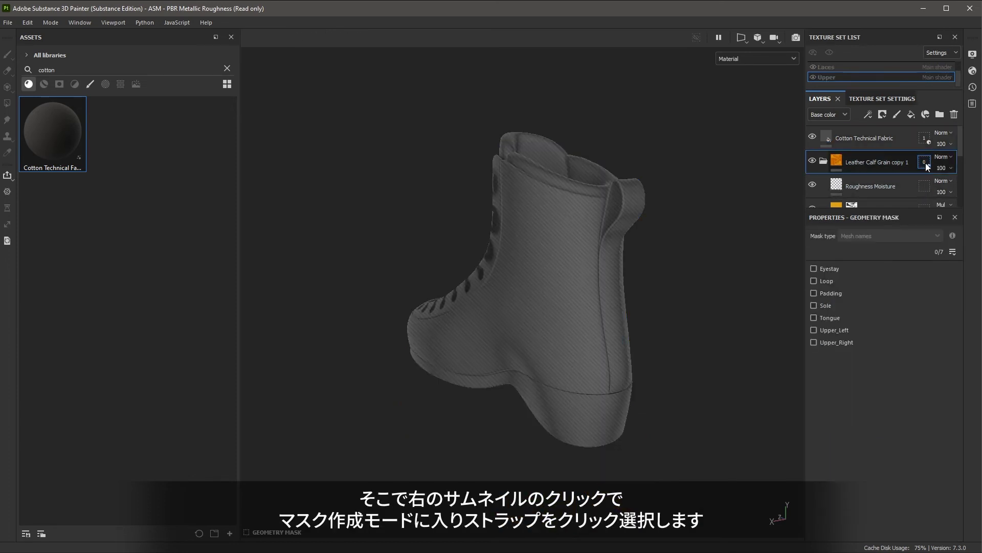
left_click(639, 216)
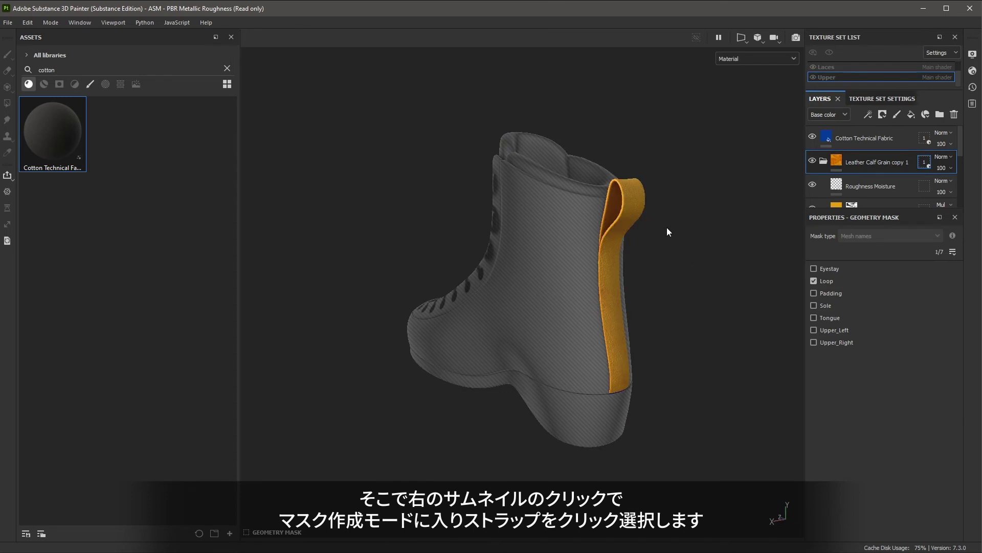
left_click(836, 162)
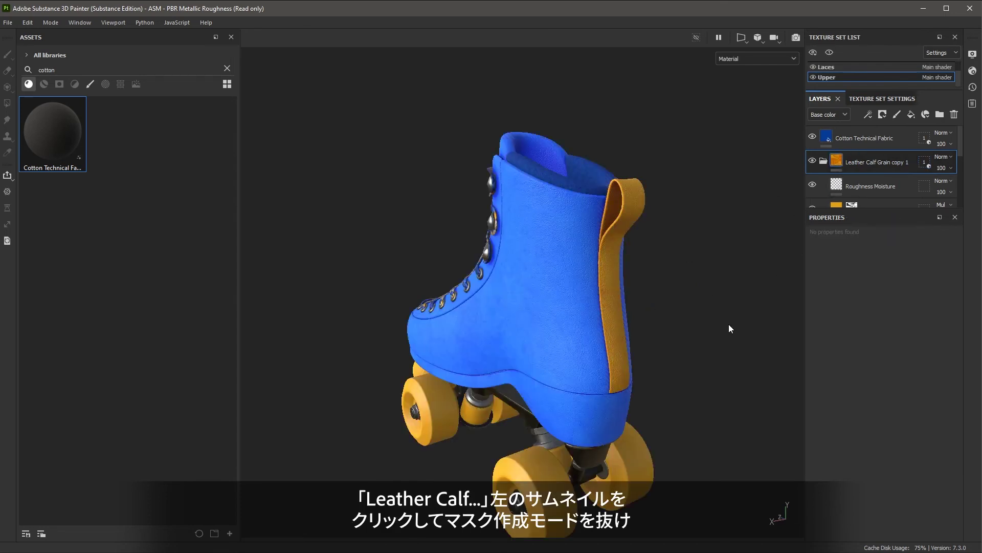
Search the materials for "sued" and apply Suede Brushed Downwards to the boot's Upper texture set.
left_click_drag(557, 307, 627, 359, "alt")
double_click(46, 69)
type("sued")
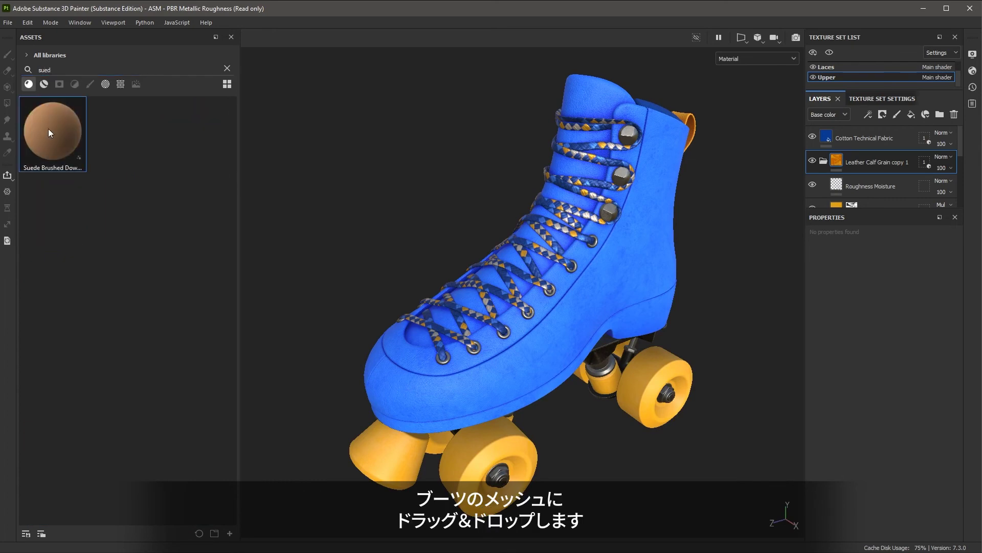
left_click_drag(50, 133, 576, 250)
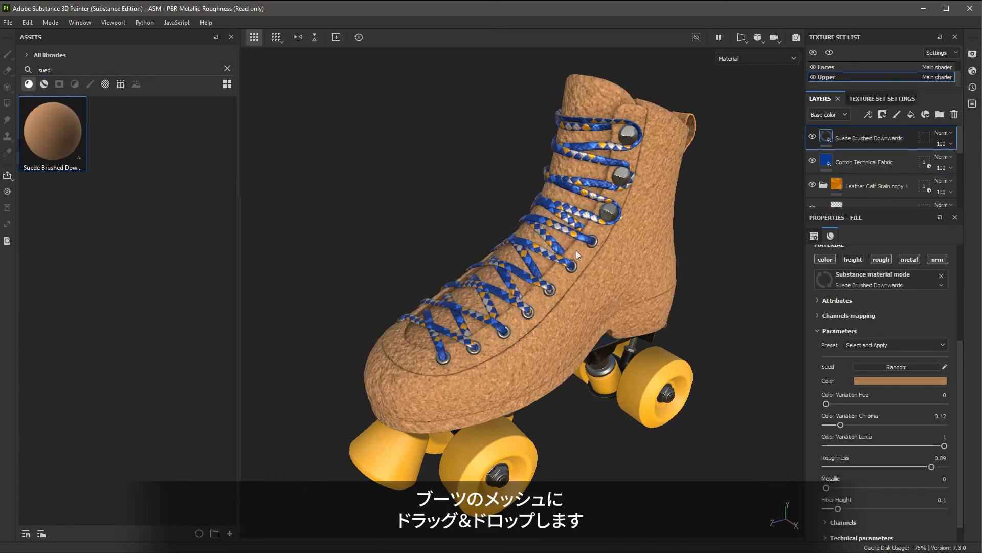
Set the UV scale of the Suede Brushed Downwards fill to 3.
left_click(814, 235)
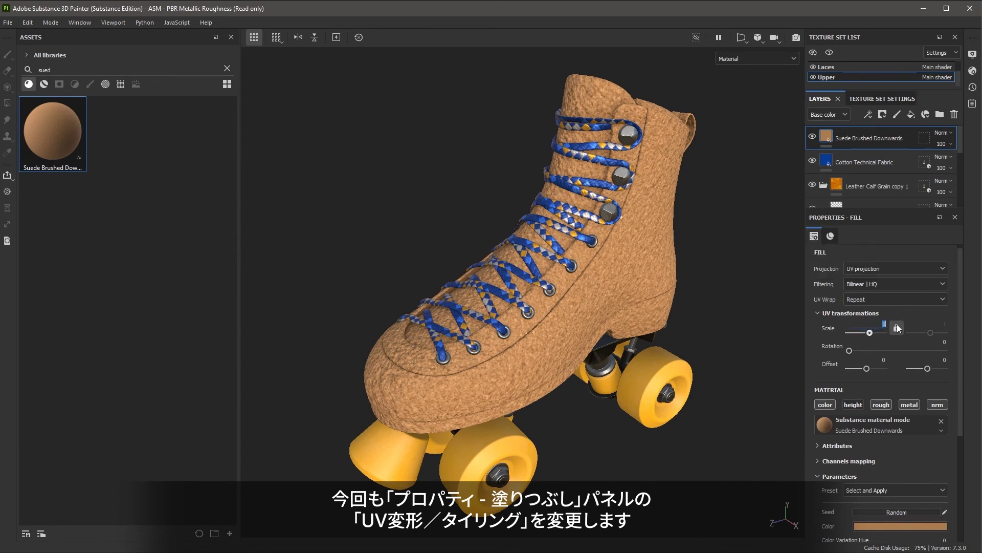
type("3")
key("Return")
scroll(622, 277, "up", 1)
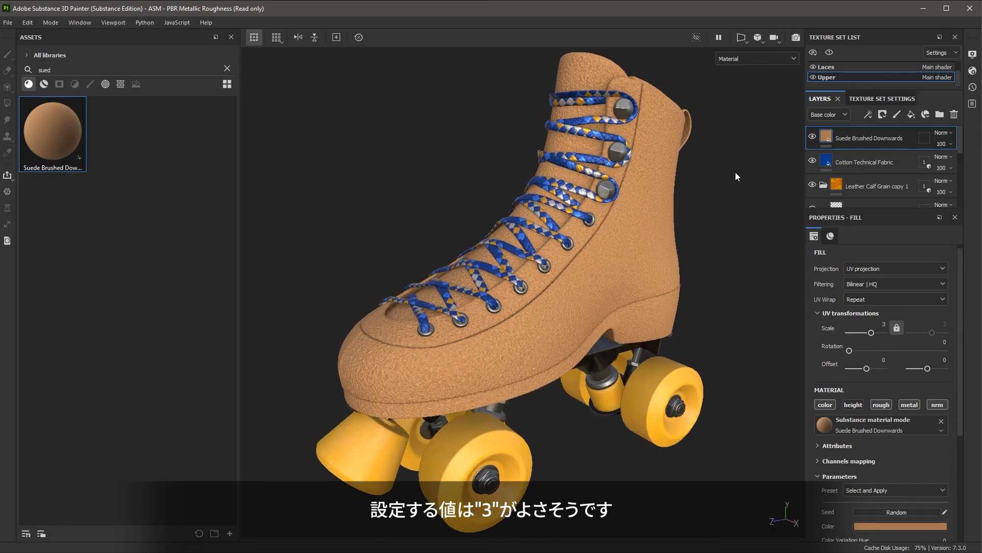
Restrict the Suede Brushed Downwards layer's geometry mask to the Eyestay mesh around the lace holes and leave mask editing.
left_click(925, 138)
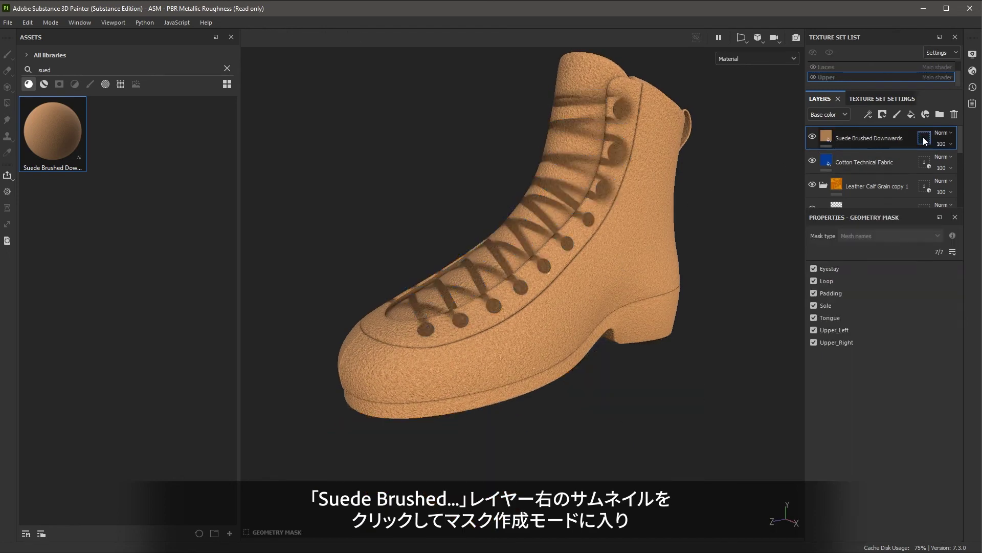
left_click_drag(301, 77, 761, 467, "ctrl")
left_click(814, 268)
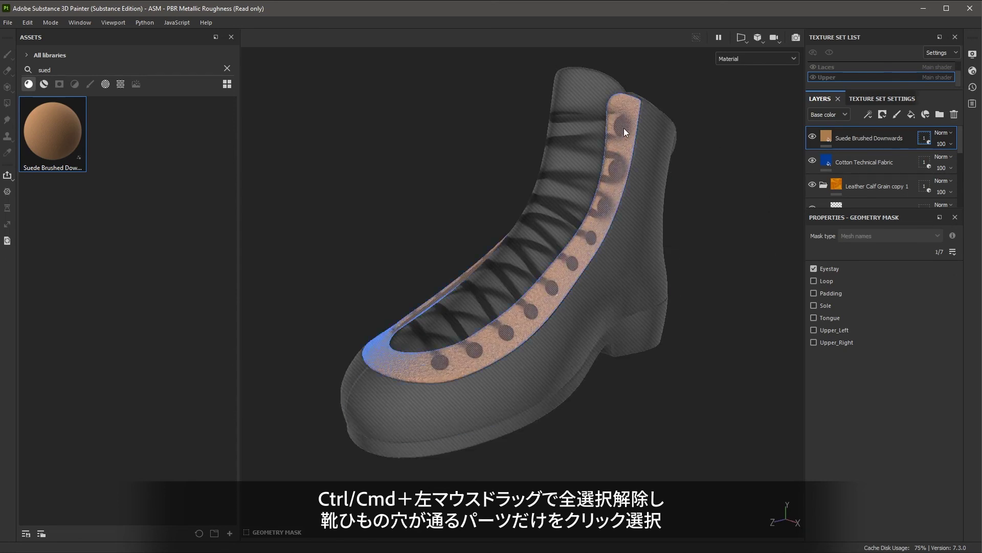
left_click(826, 138)
left_click_drag(722, 232, 692, 256, "alt")
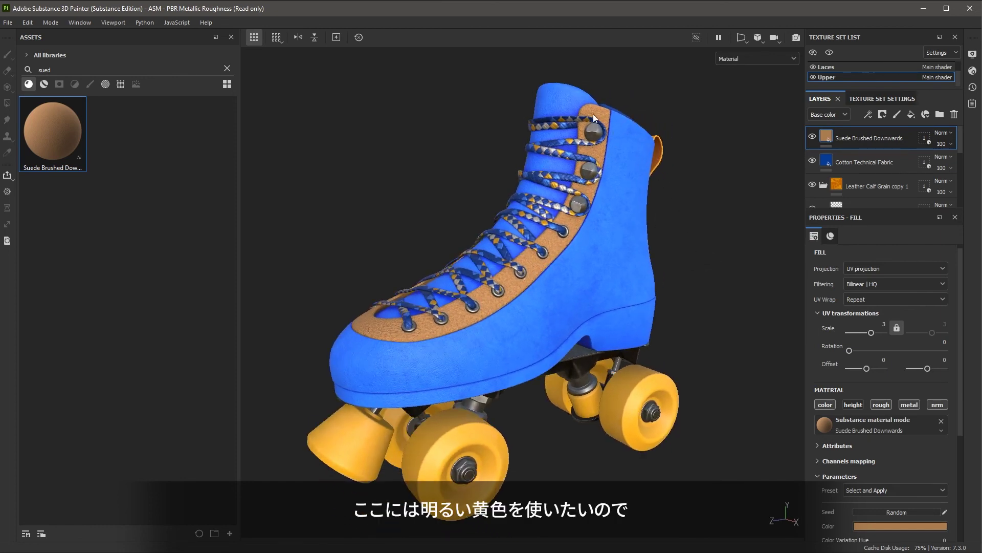
Set the Suede Brushed Downwards color to the bright yellow sampled from the color theme.
scroll(891, 458, "down", 3)
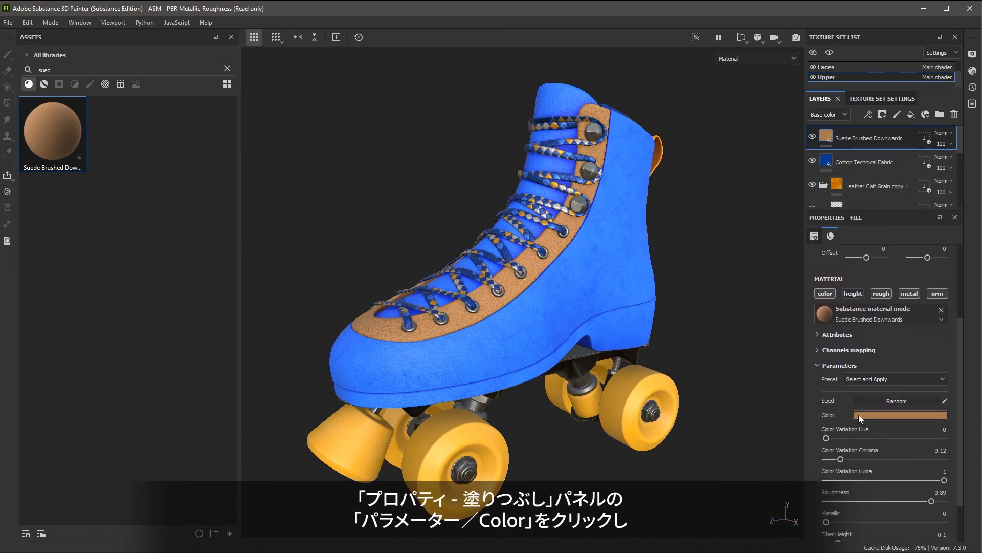
left_click(861, 415)
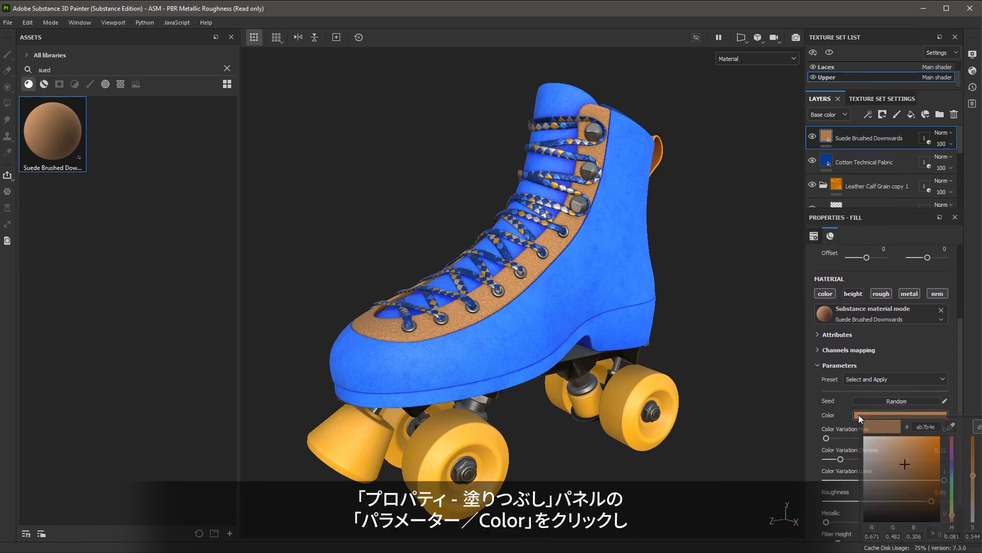
left_click(950, 427)
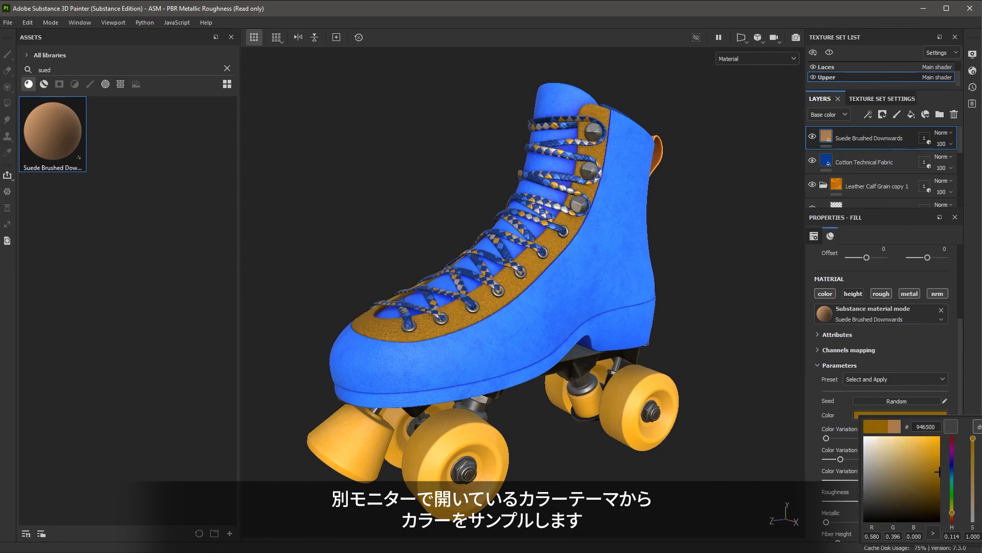
left_click_drag(700, 350, 607, 367, "alt")
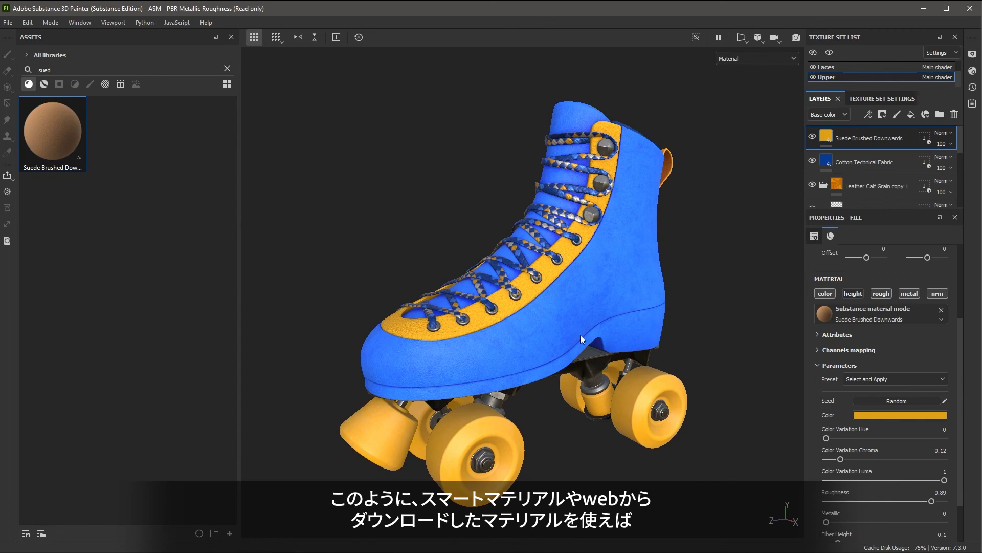
left_click_drag(580, 335, 688, 235, "alt")
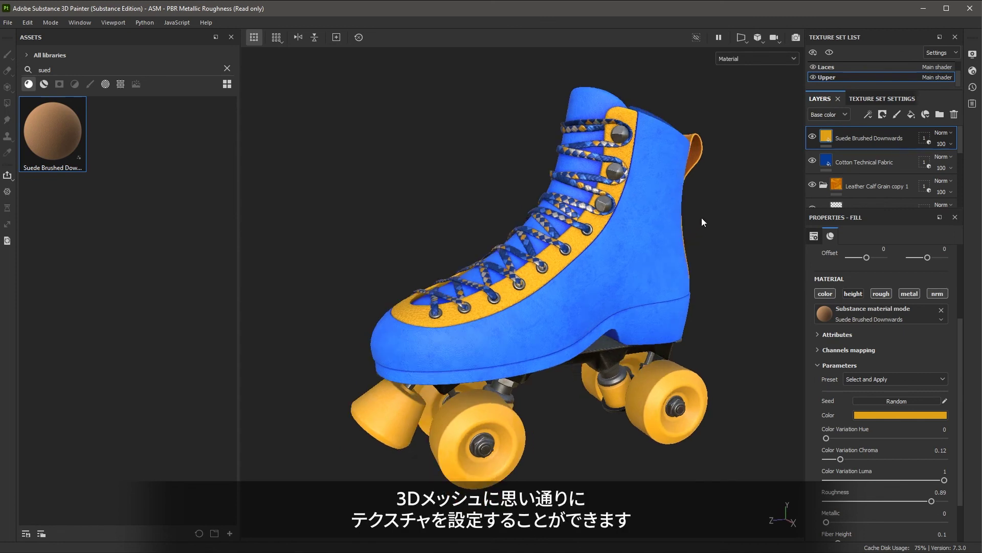
left_click_drag(594, 325, 569, 304, "alt")
right_click_drag(568, 305, 658, 297, "alt")
left_click_drag(512, 331, 632, 327, "alt")
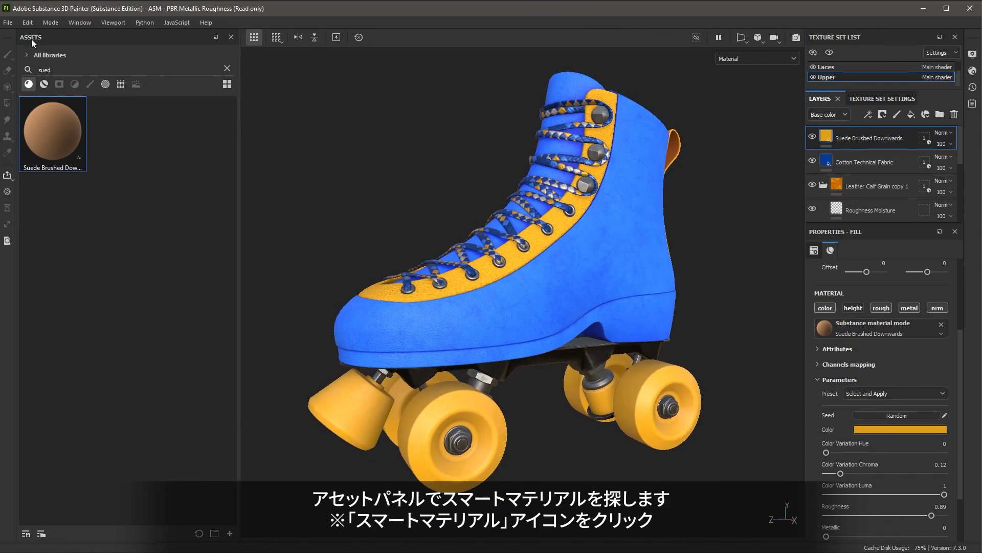
Search the smart materials for "plastic glos" and apply Plastic Glossy Scuffed to the boot's Upper texture set.
left_click(46, 85)
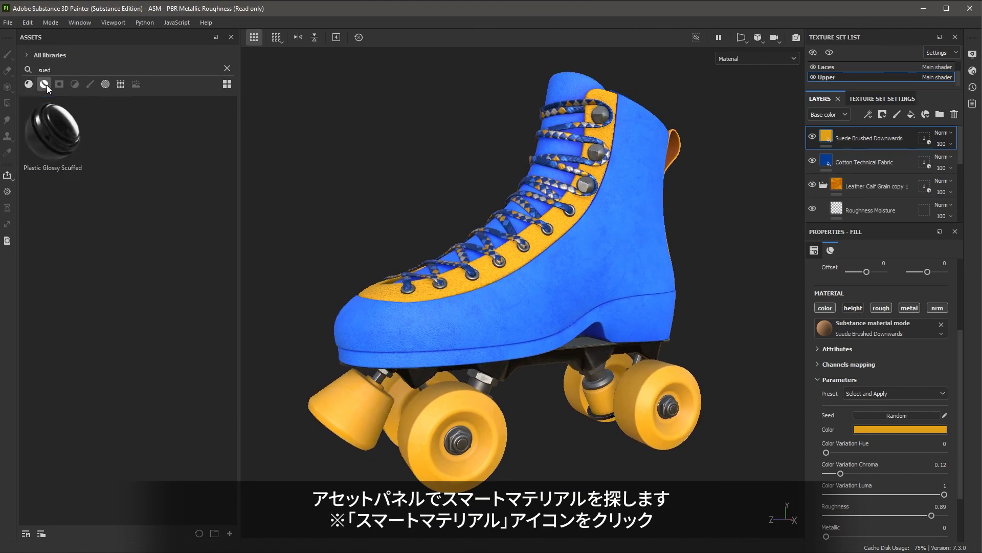
left_click(225, 69)
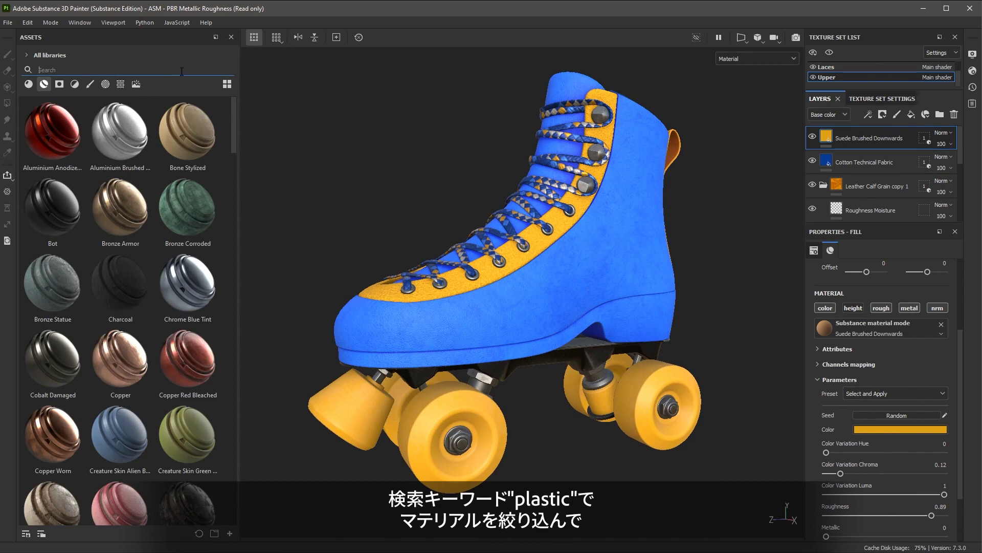
type("plastic")
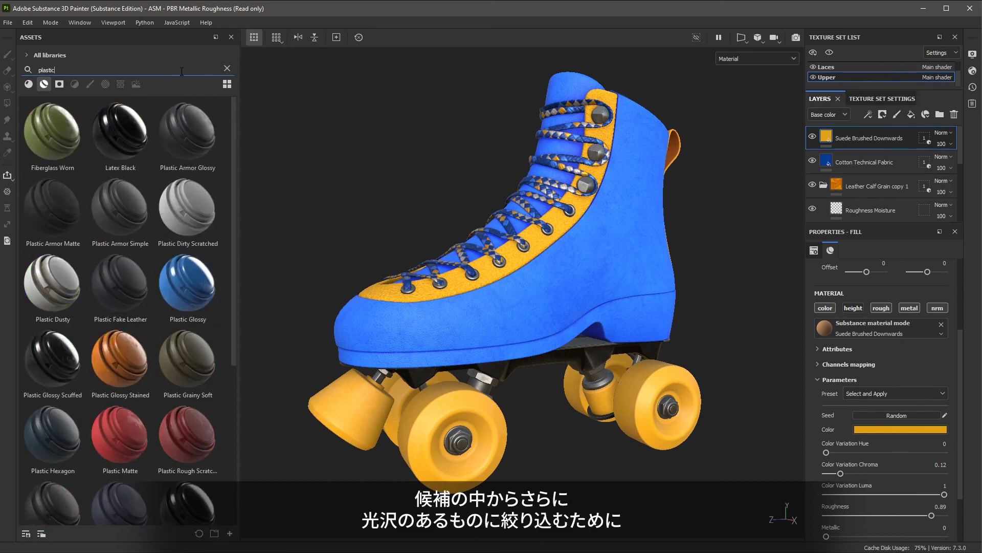
type(" glos")
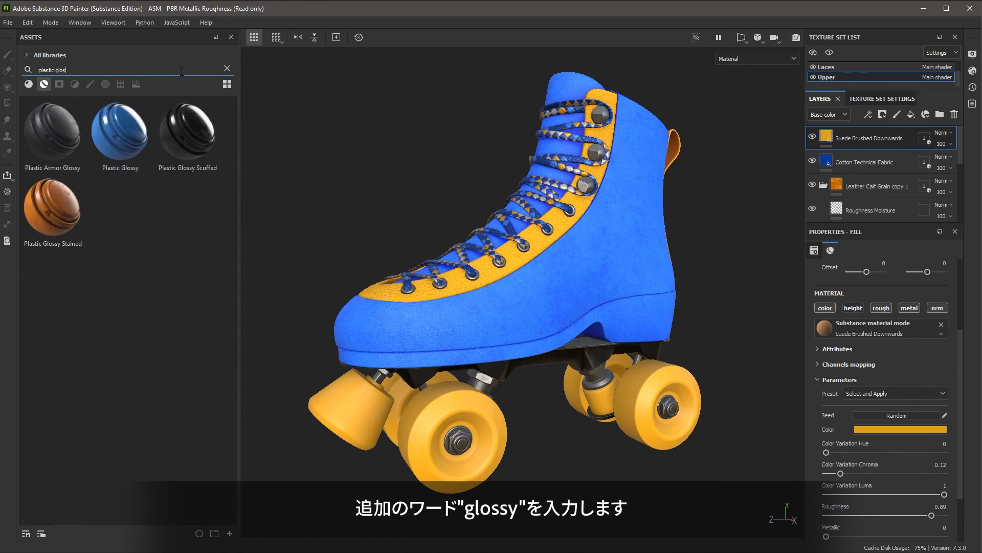
mouse_move(207, 122)
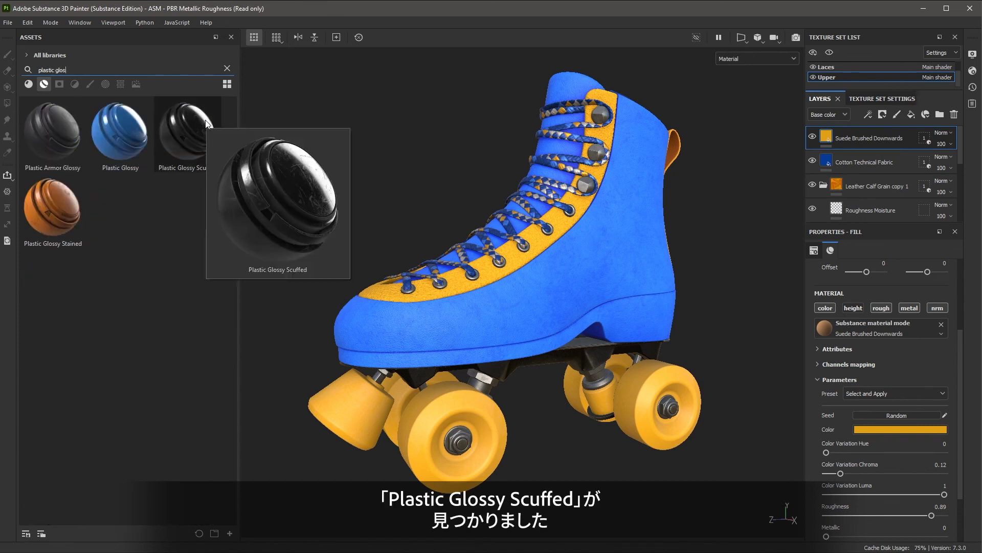
left_click_drag(206, 123, 600, 298)
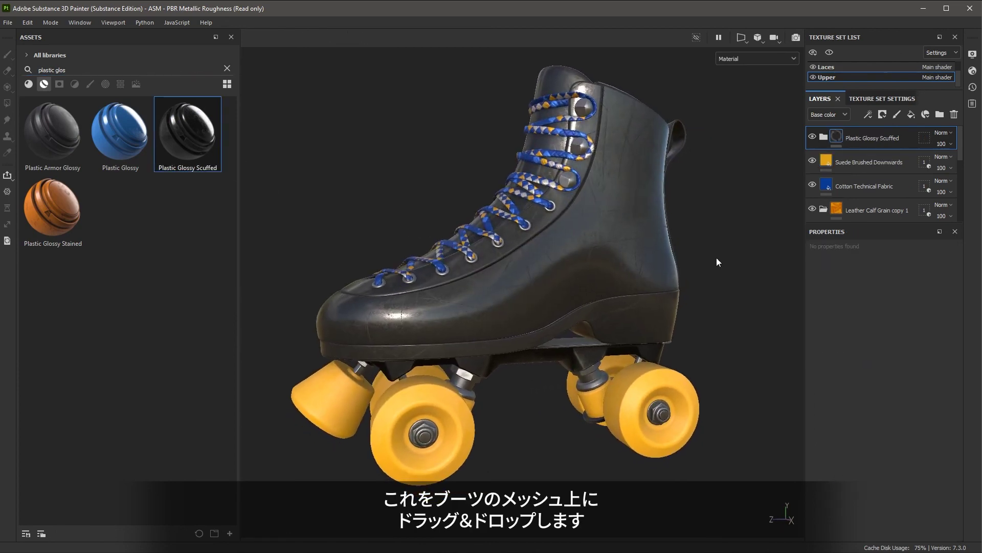
Restrict the Plastic Glossy Scuffed group's geometry mask to the Sole mesh and leave mask editing.
left_click(925, 138)
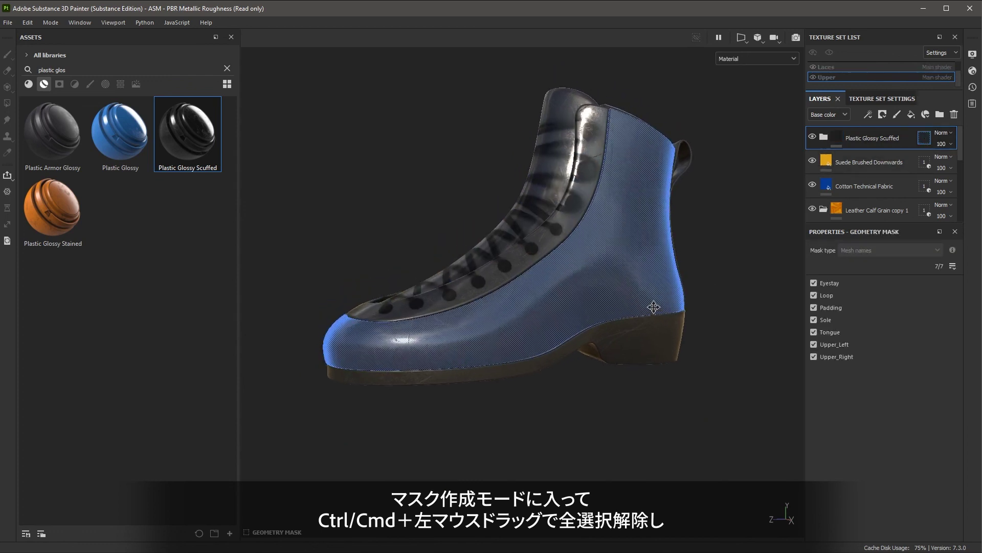
left_click_drag(286, 81, 732, 453, "ctrl")
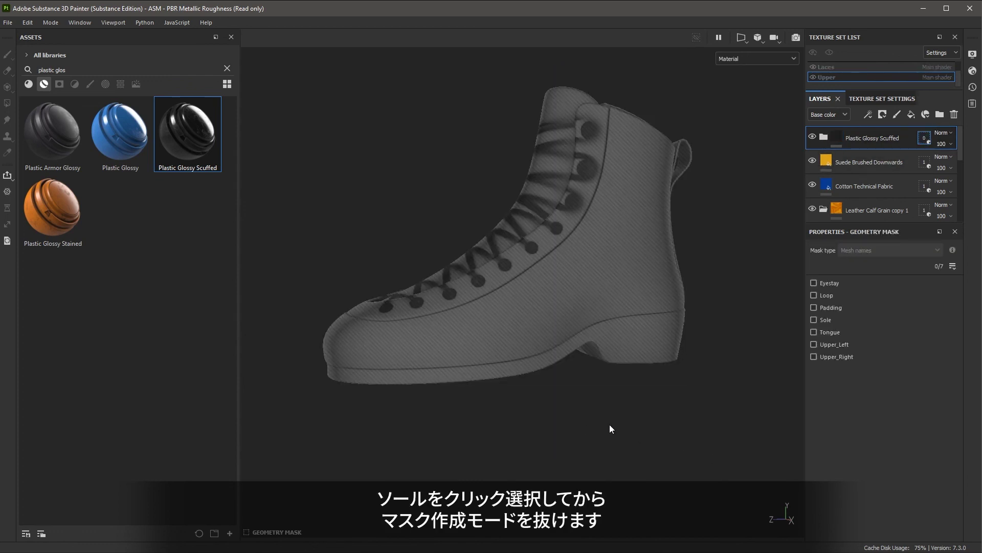
left_click_drag(632, 416, 743, 367, "alt")
left_click(650, 343)
left_click(820, 141)
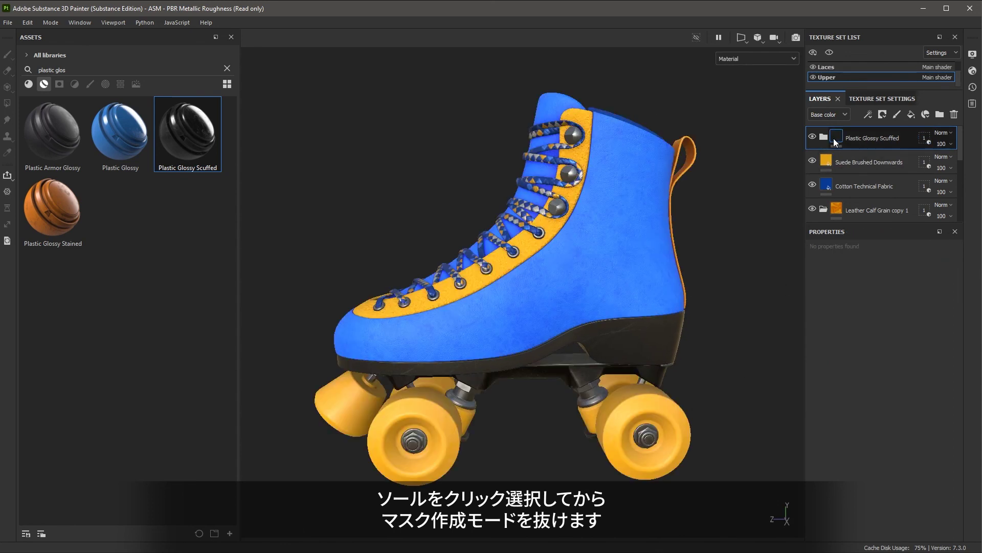
Expand the Plastic Glossy Scuffed group and set its Plastic layer's base color to the dark blue 073b94 sampled from the color theme.
left_click(821, 137)
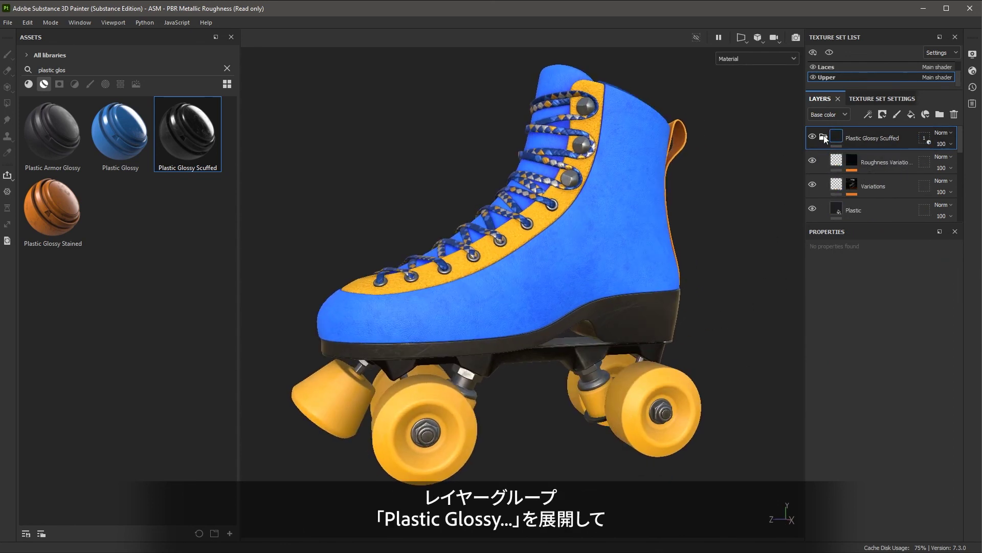
left_click(866, 209)
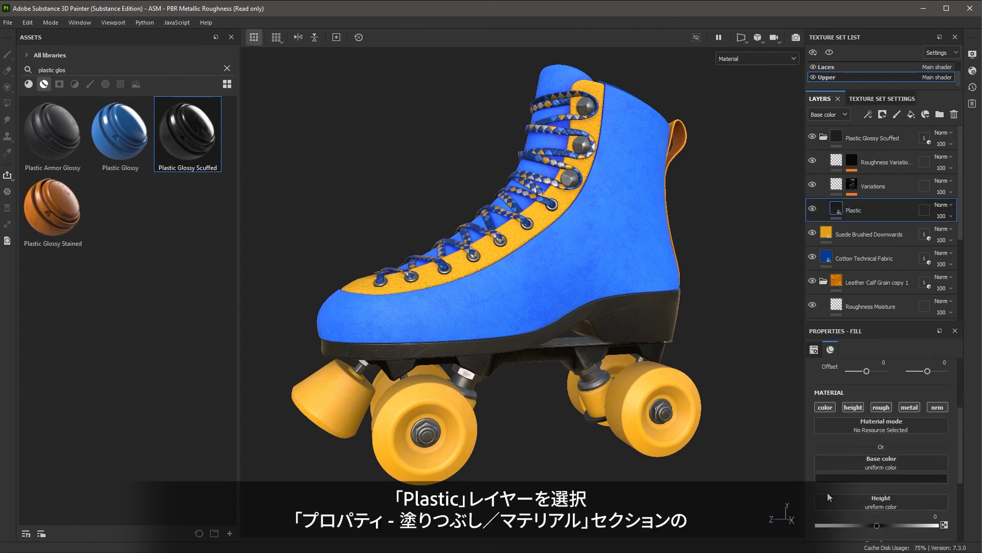
left_click(825, 477)
left_click(917, 359)
left_click(826, 256)
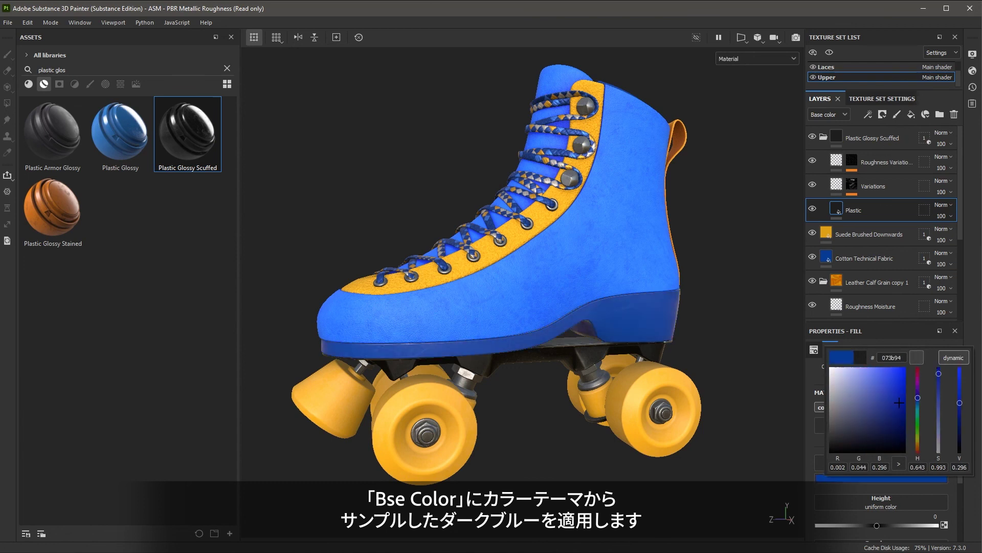
left_click(896, 214)
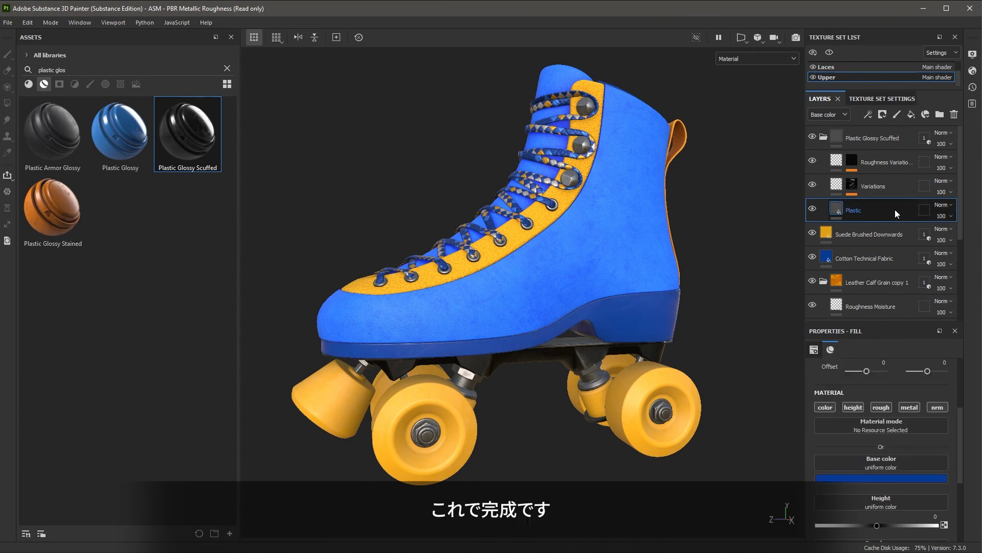